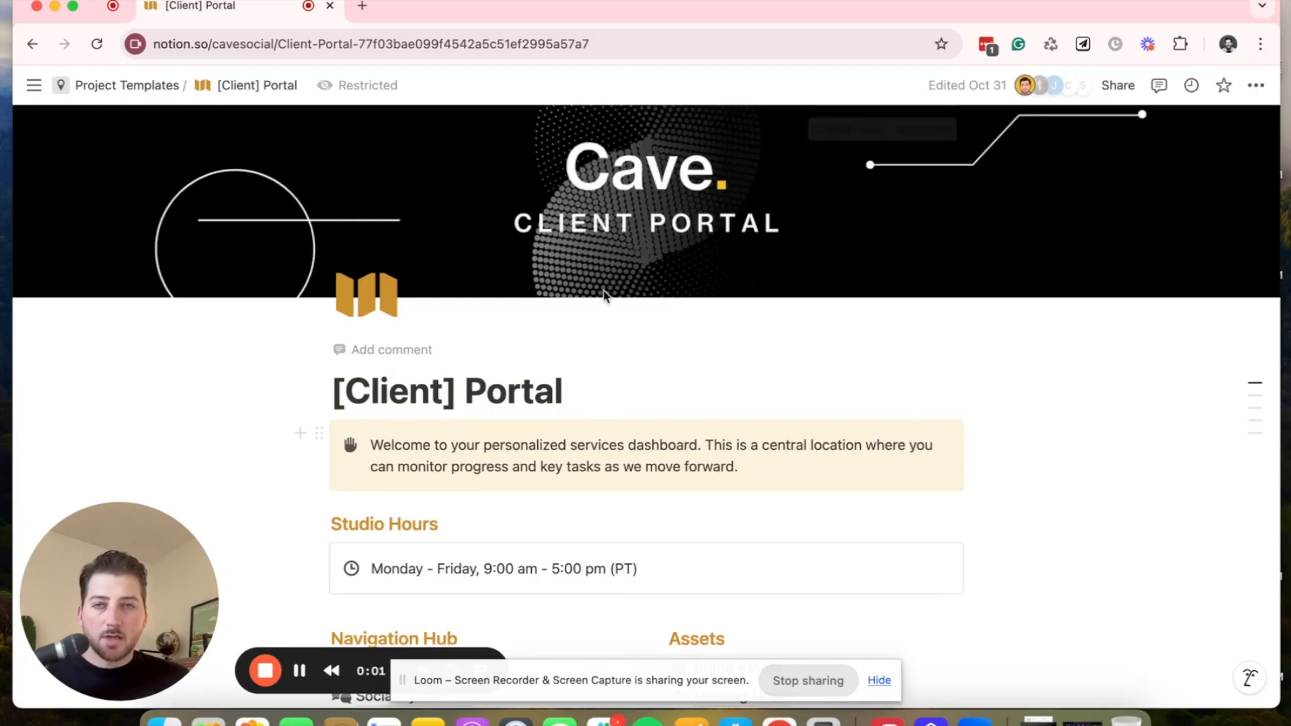
Look over the client portal page and open Social System 1.0 from its Navigation Hub.
scroll(563, 282, "down", 1)
scroll(511, 322, "down", 3)
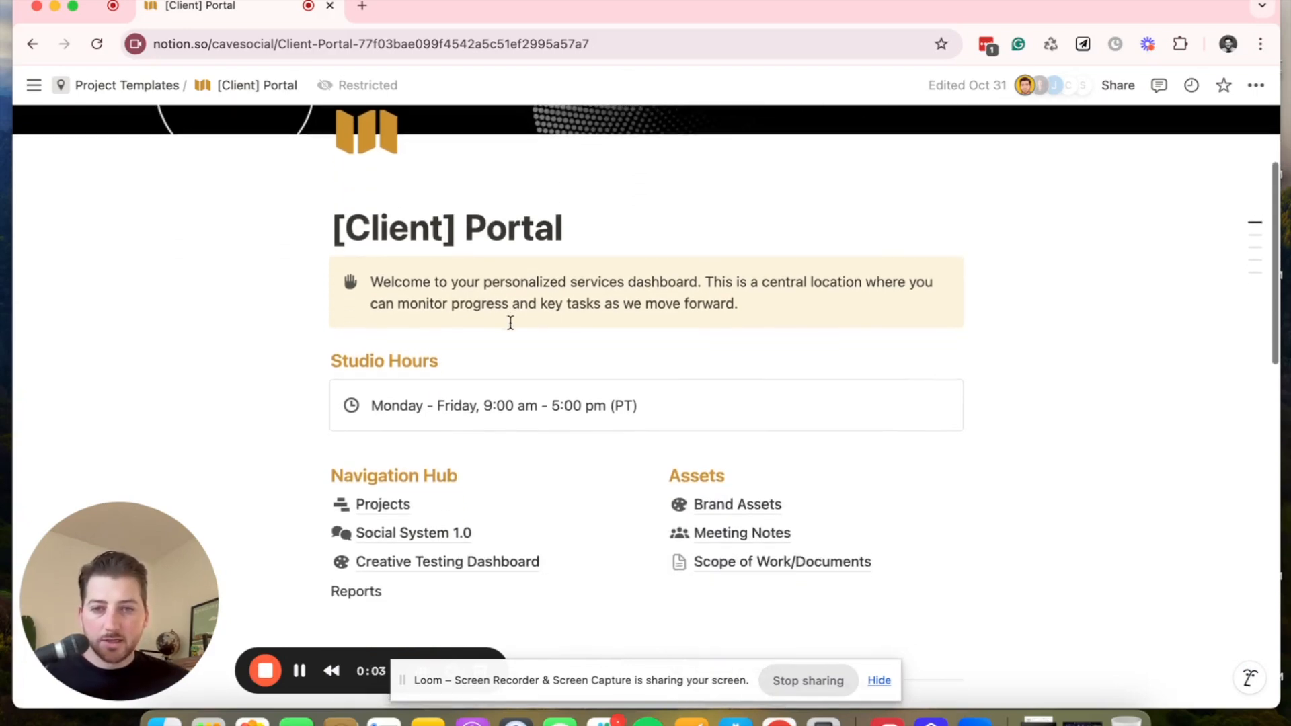
scroll(402, 288, "down", 3)
scroll(376, 289, "down", 3)
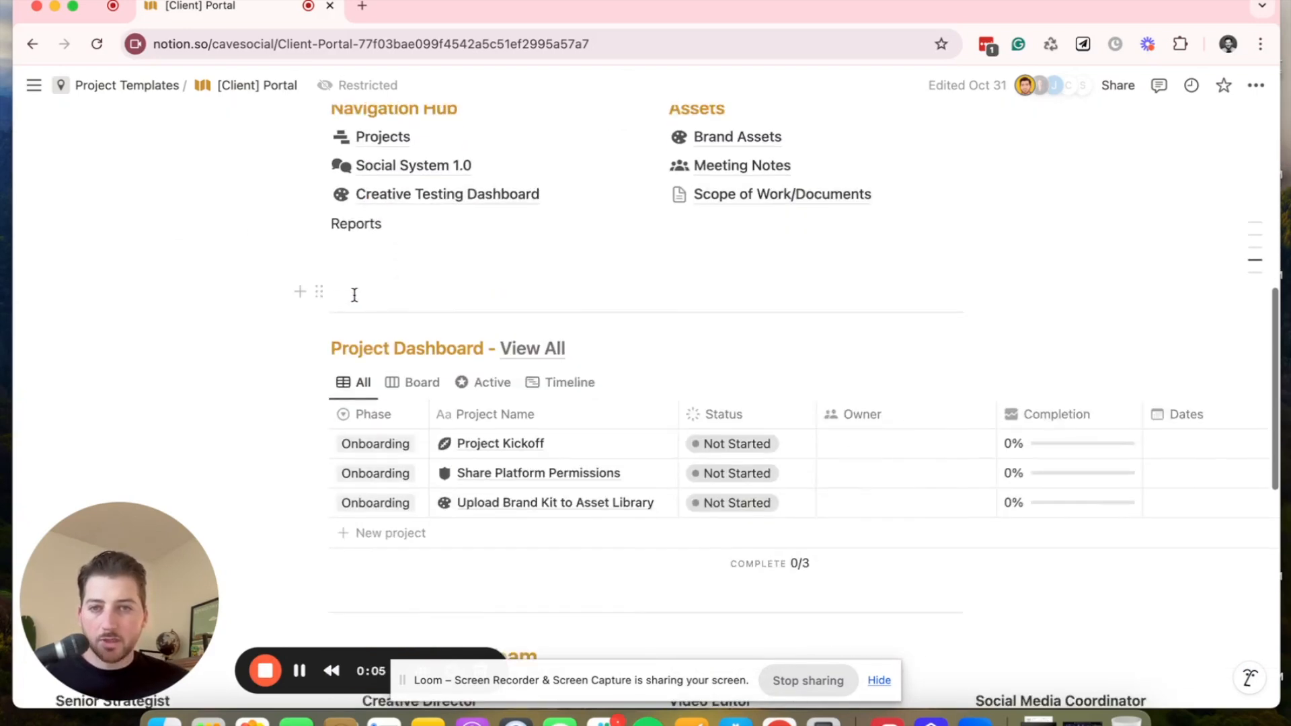
scroll(355, 291, "up", 2)
mouse_move(438, 296)
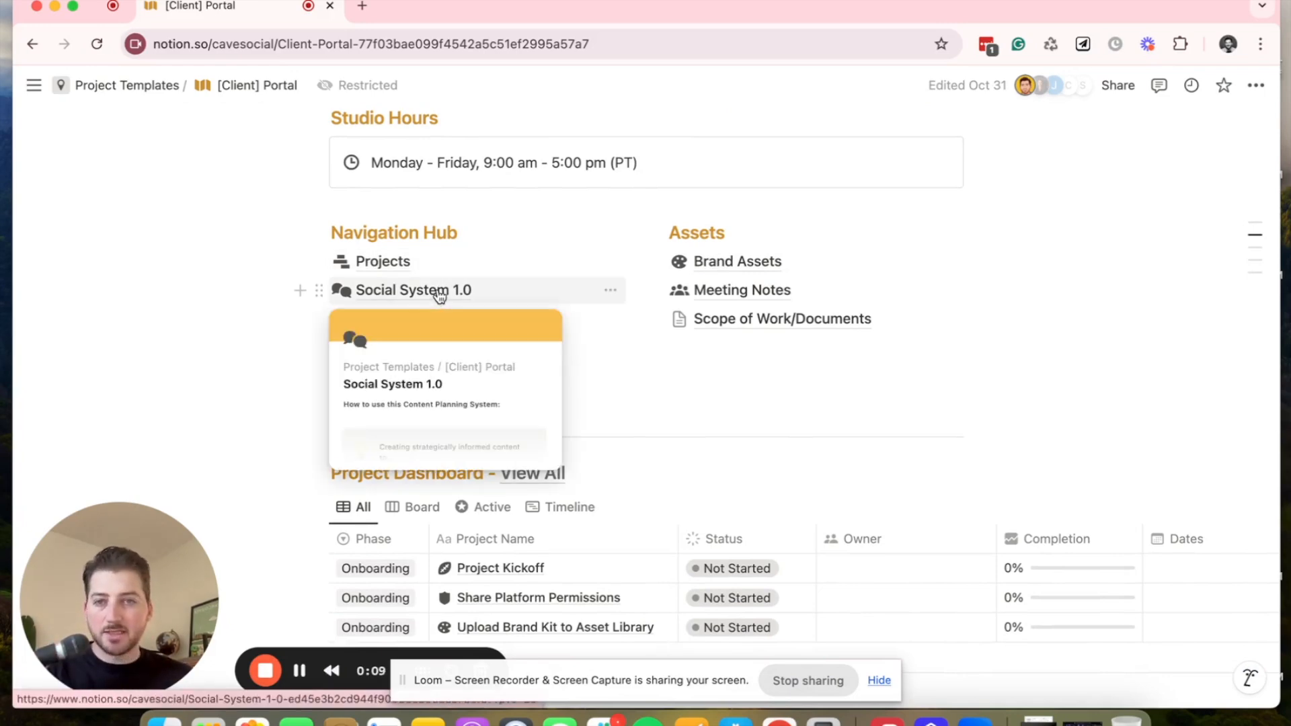
left_click(422, 293)
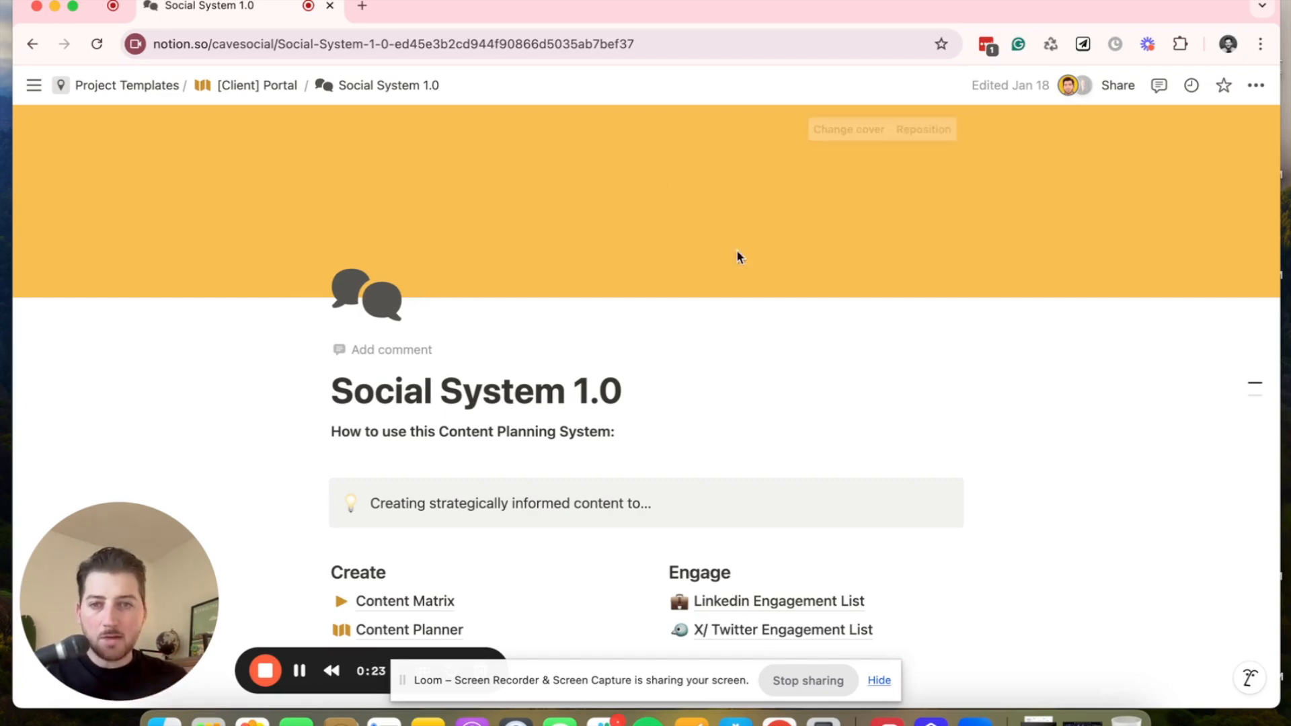
Open the Content Matrix listed under Create on the Social System 1.0 page.
scroll(379, 352, "down", 1)
scroll(380, 353, "down", 3)
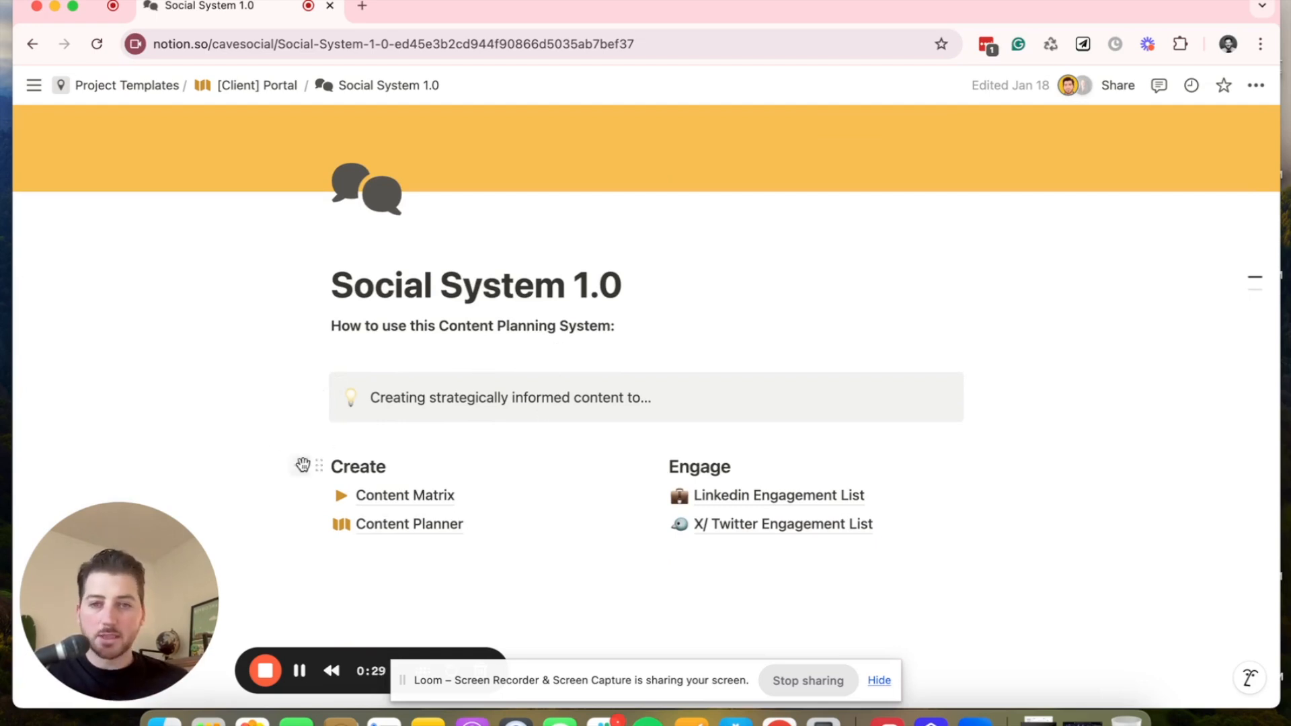
scroll(382, 347, "down", 3)
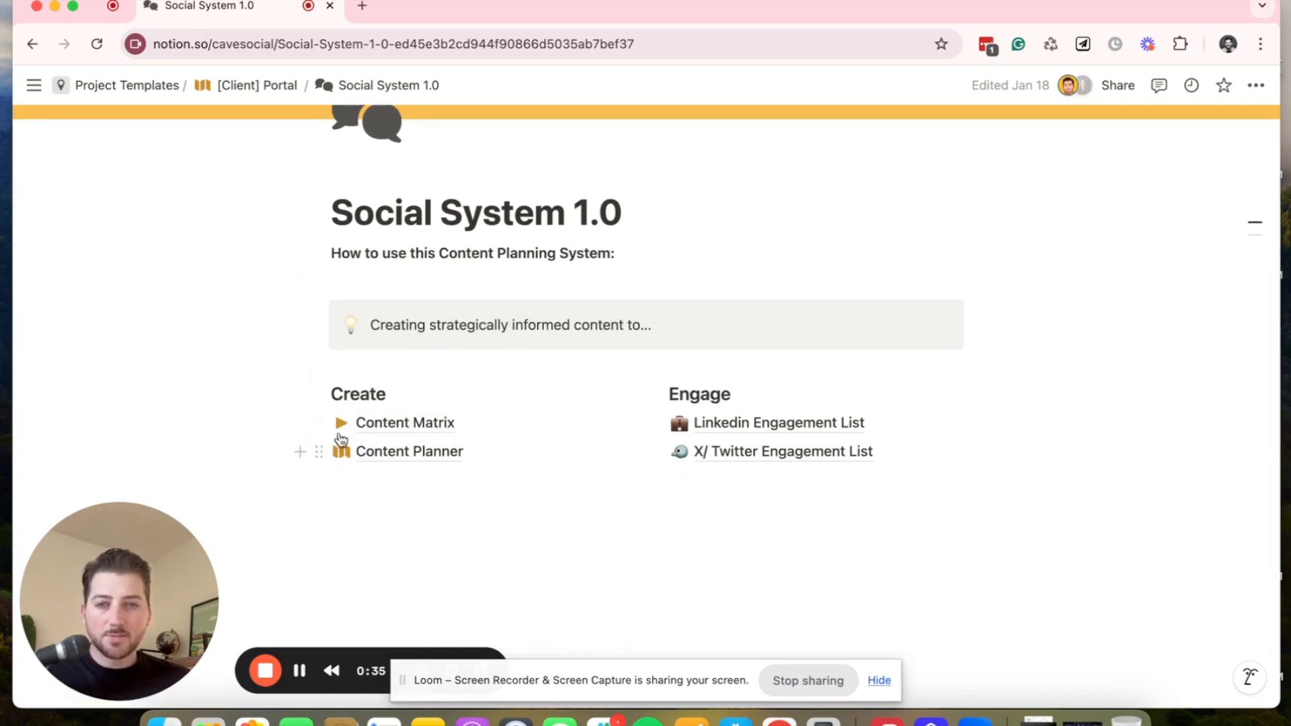
left_click(404, 434)
scroll(141, 492, "down", 1)
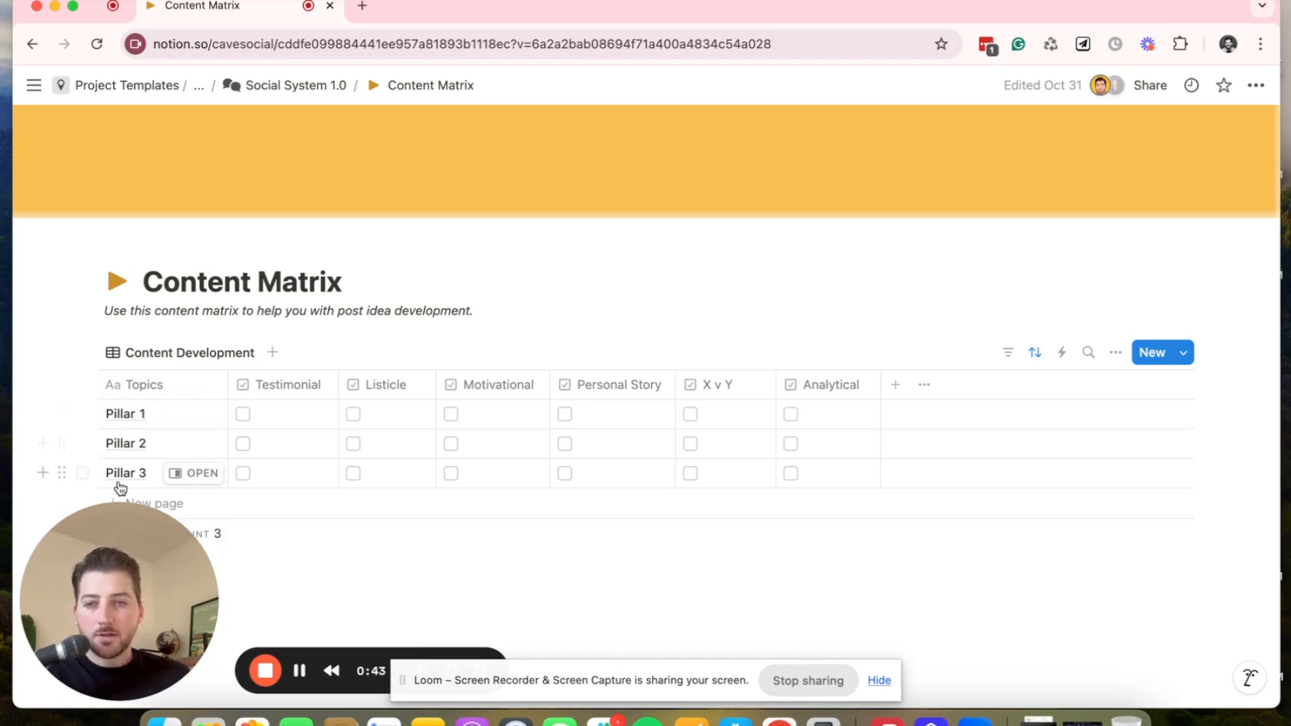
left_click_drag(121, 531, 1096, 471)
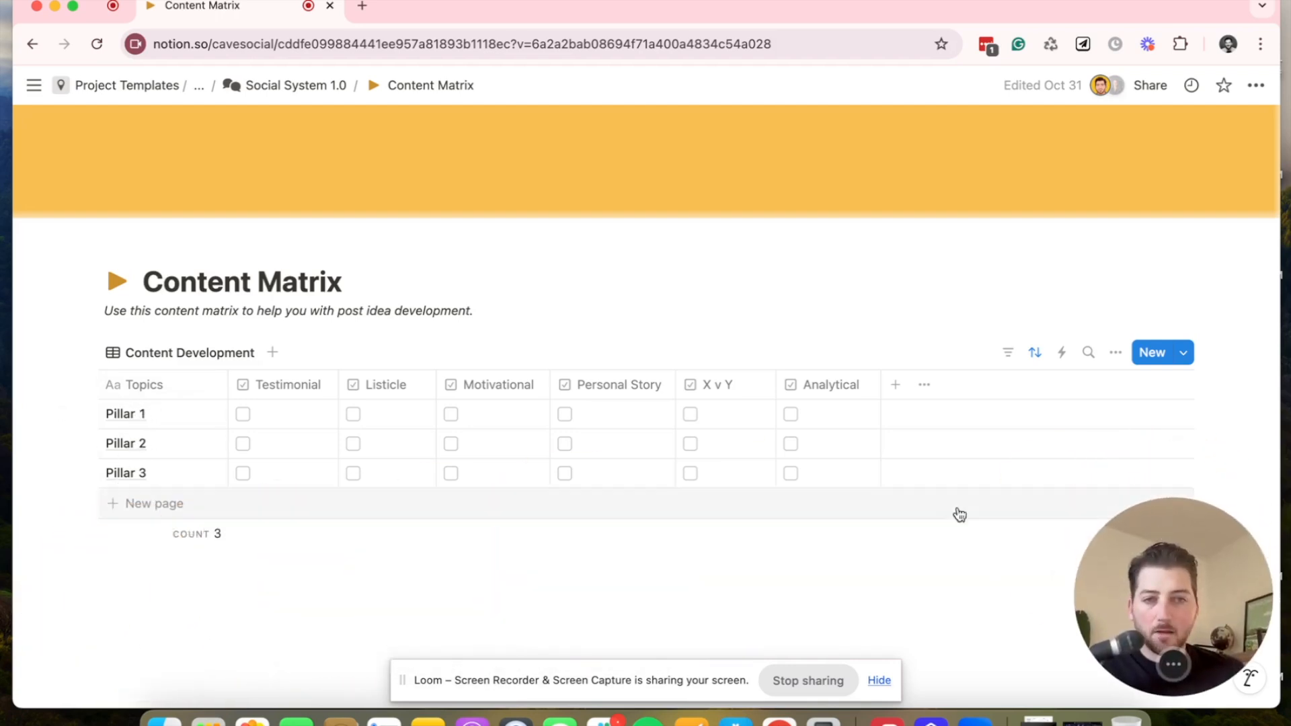
Rename the Pillar 1 topic in the Content Matrix to "Innovation".
left_click(138, 420)
double_click(138, 416)
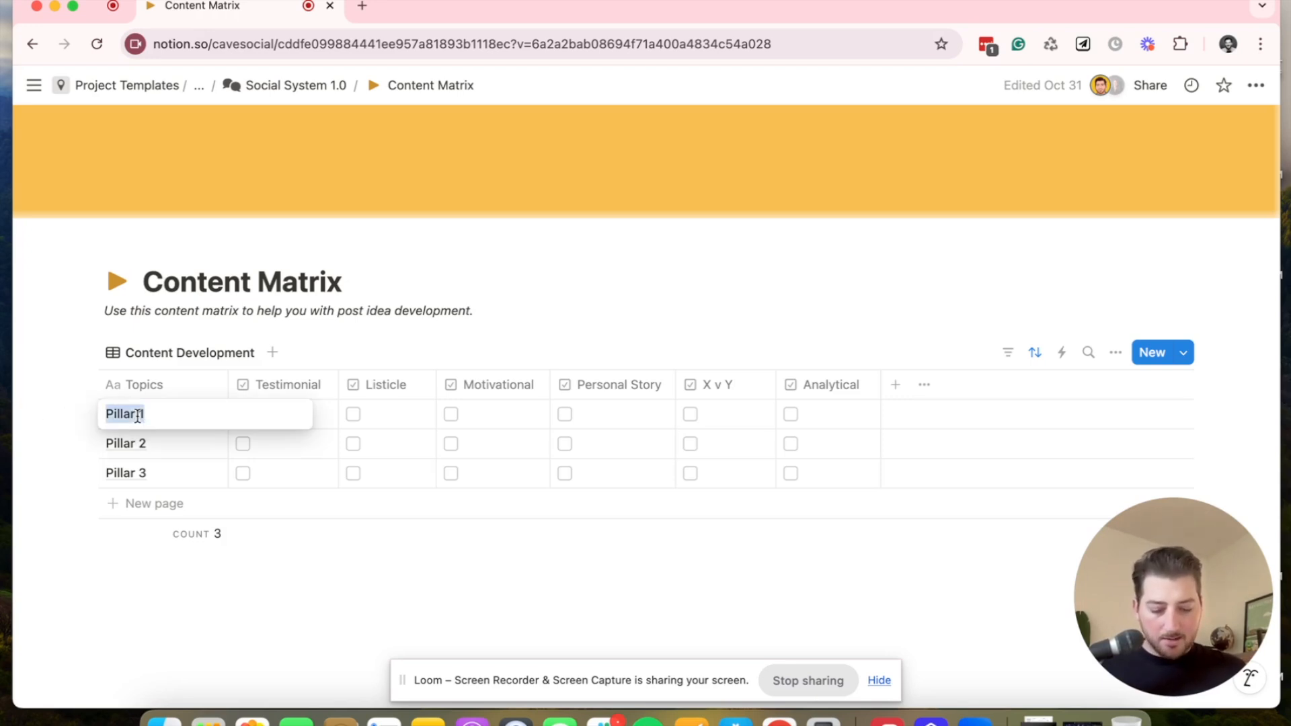
type("Innovation")
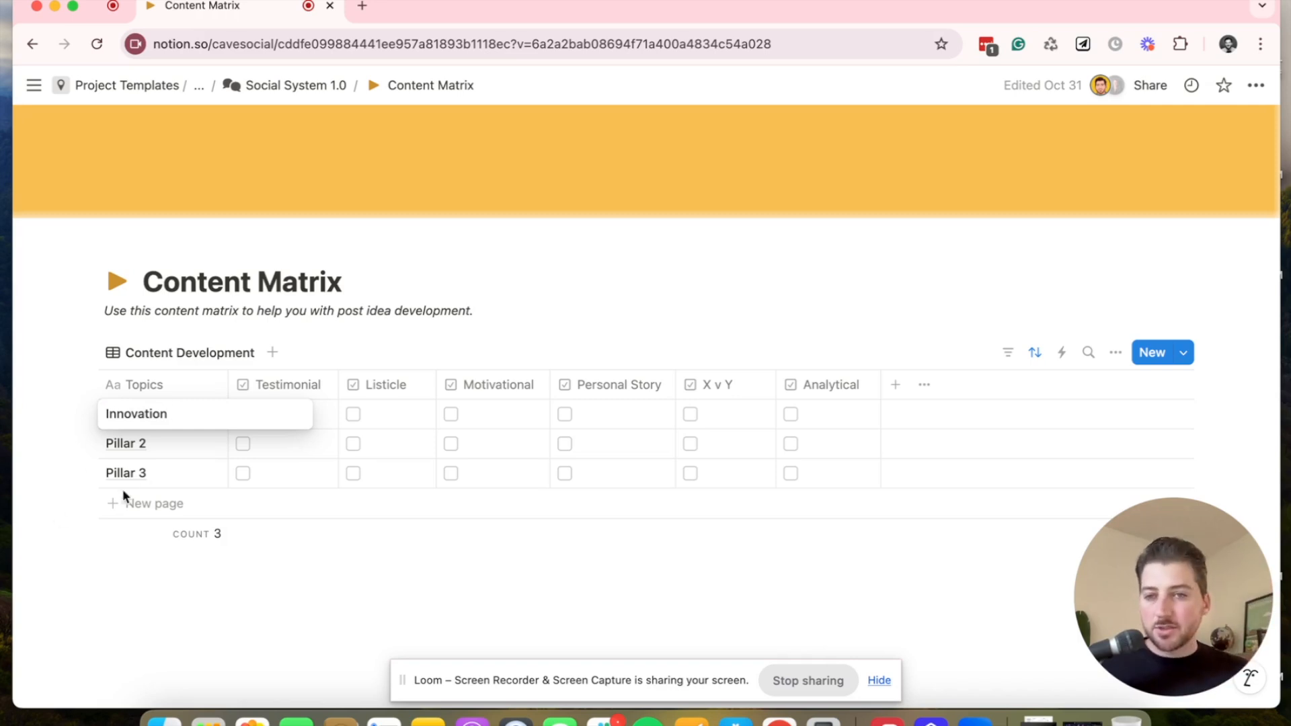
left_click(150, 455)
Rename the Pillar 2 topic in the Content Matrix to "Body Empowerment".
left_click(135, 446)
triple_click(142, 442)
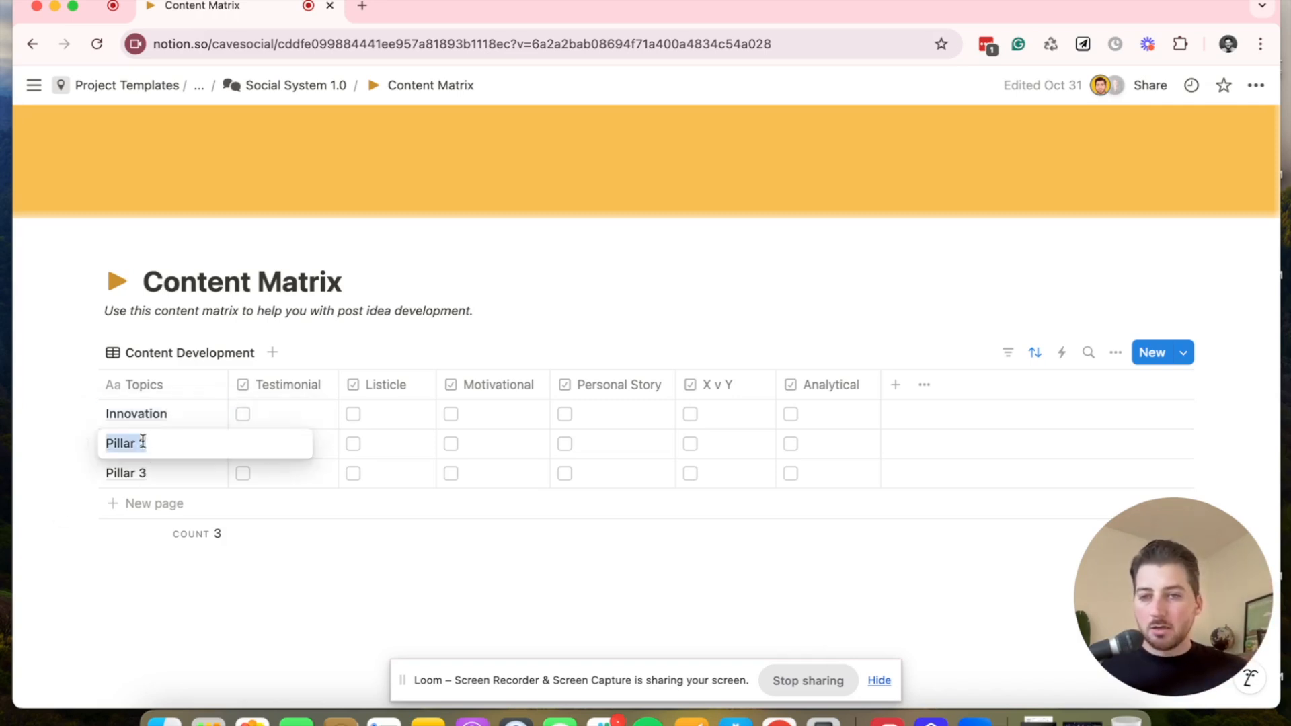
type("Bad")
key("BackSpace")
key("BackSpace")
key("BackSpace")
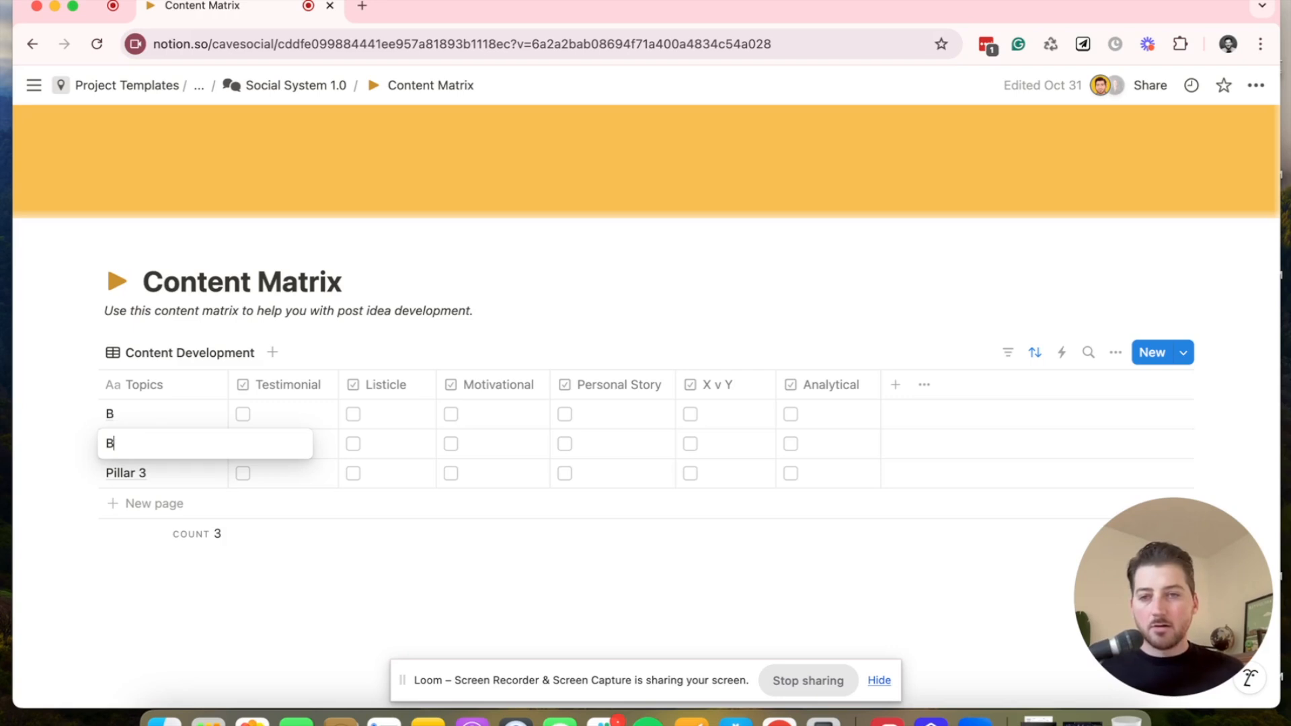
type("Body")
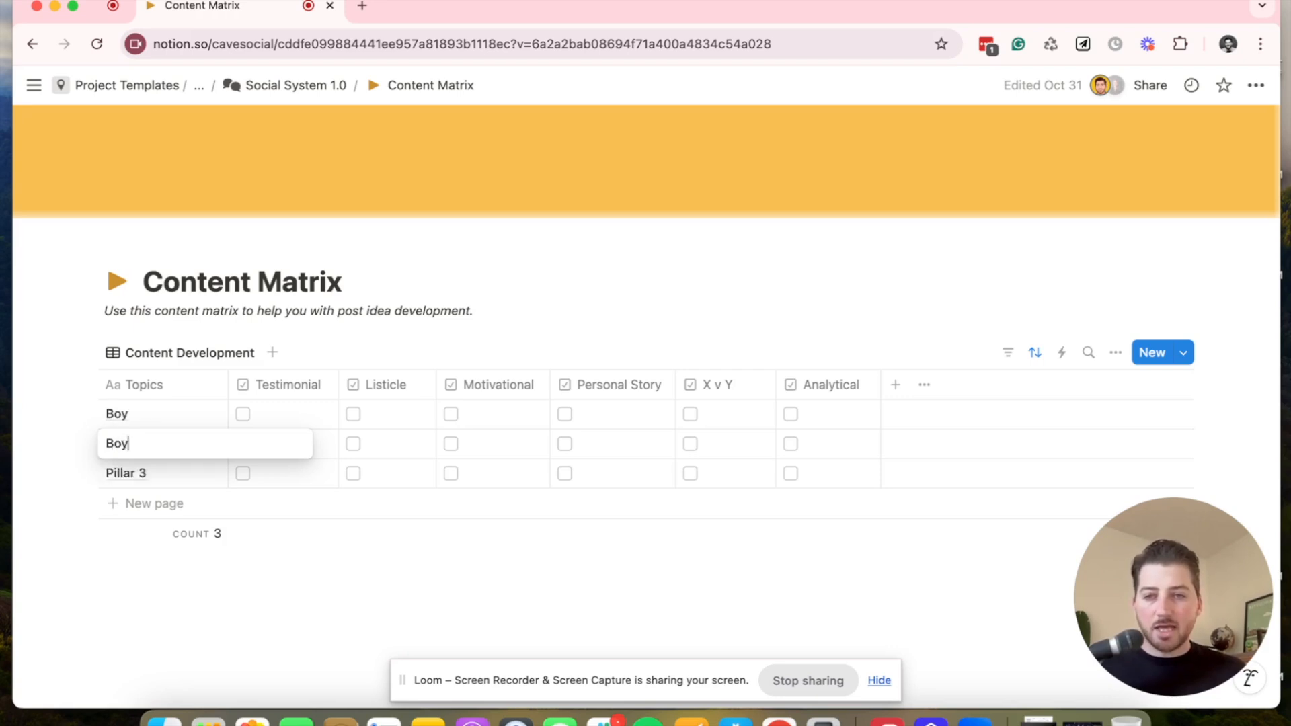
type(" Empowerment")
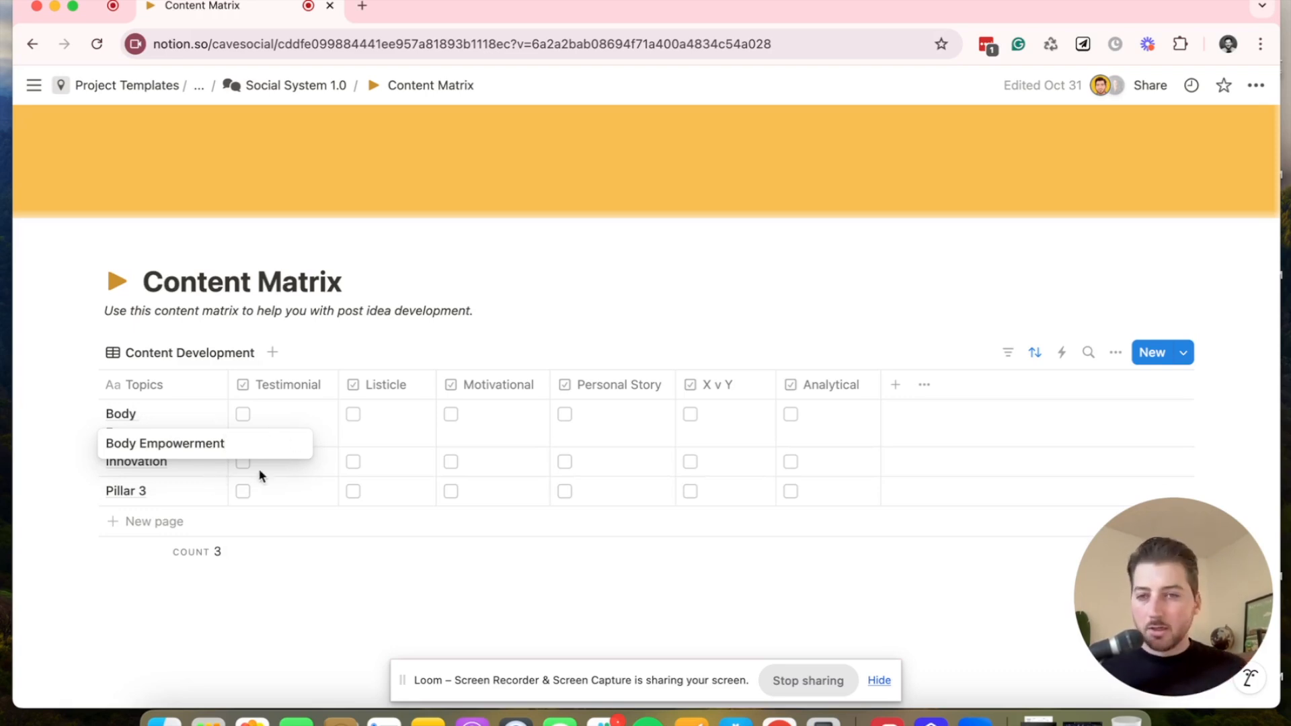
key("Return")
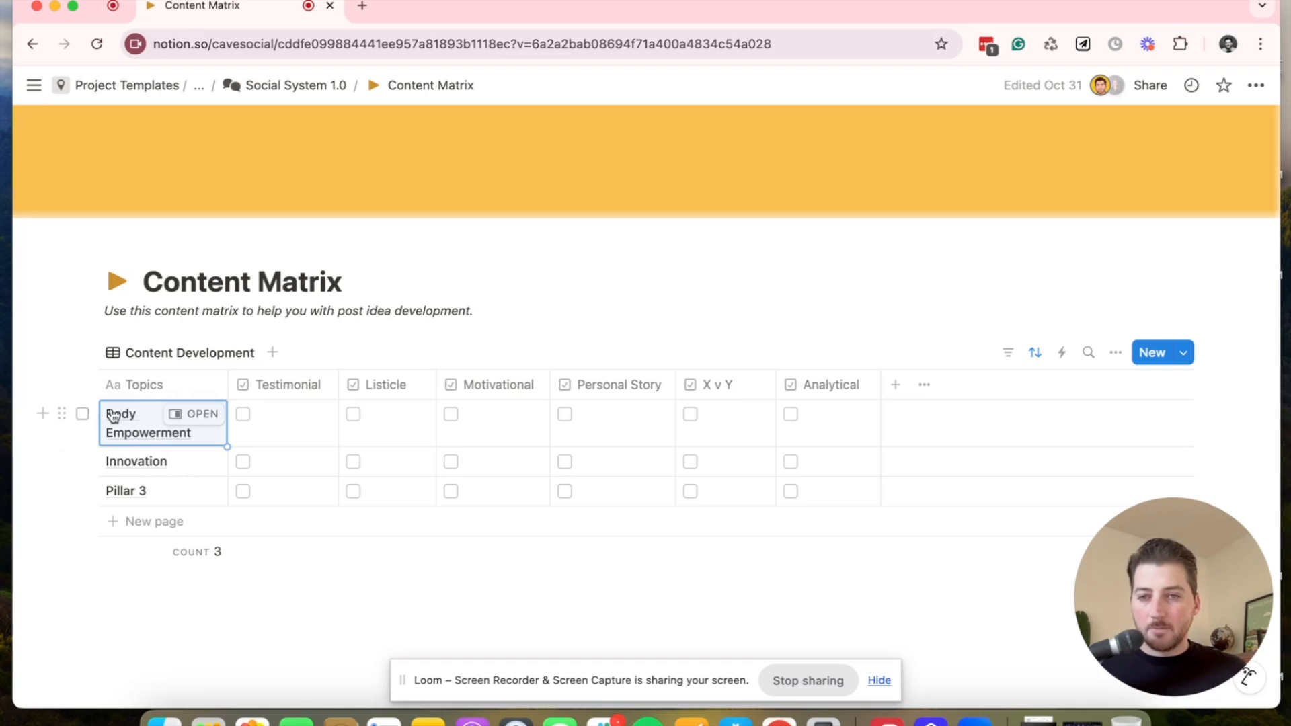
Rename the Pillar 3 topic in the Content Matrix to "Stylish".
left_click(141, 493)
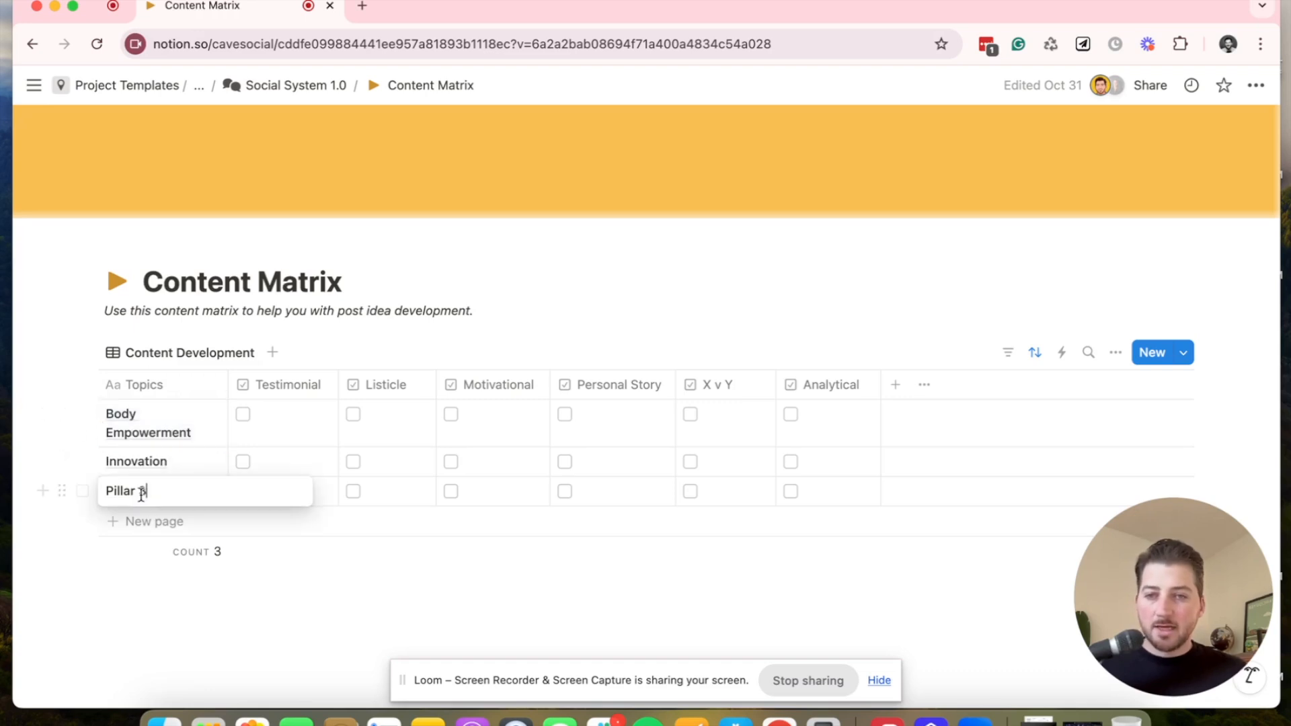
triple_click(145, 490)
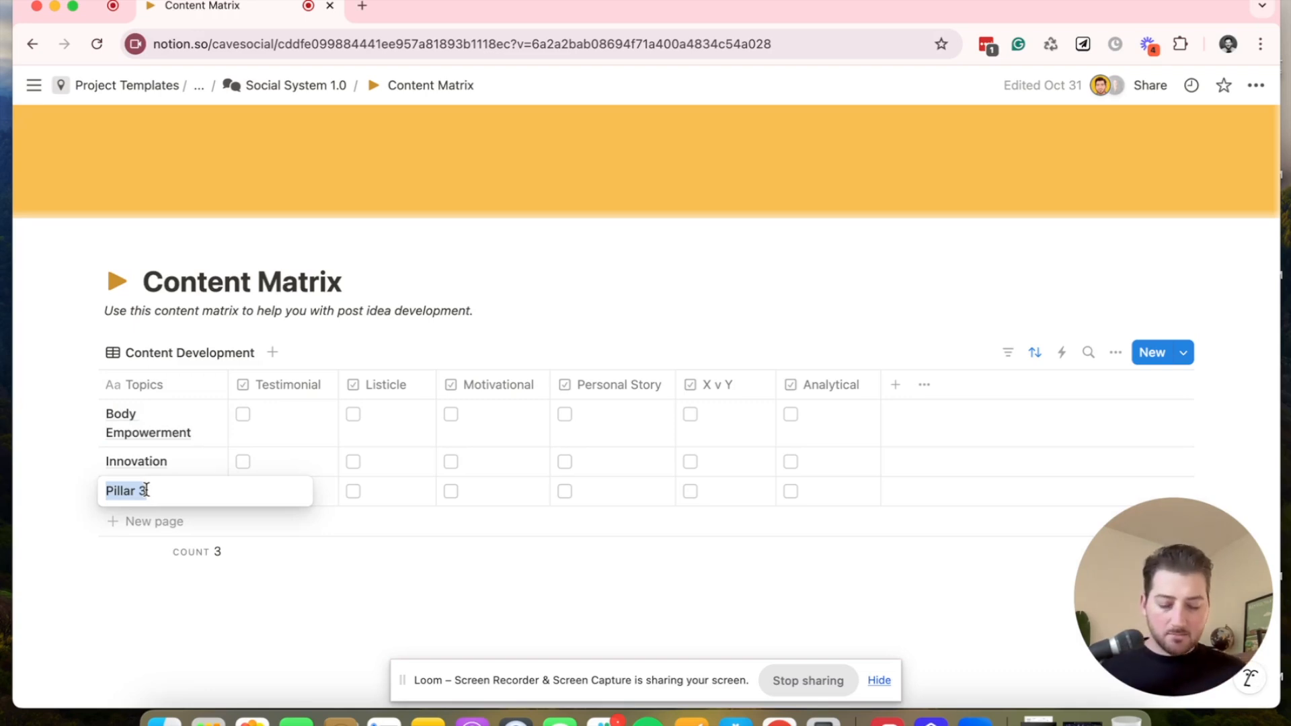
type("Stylish")
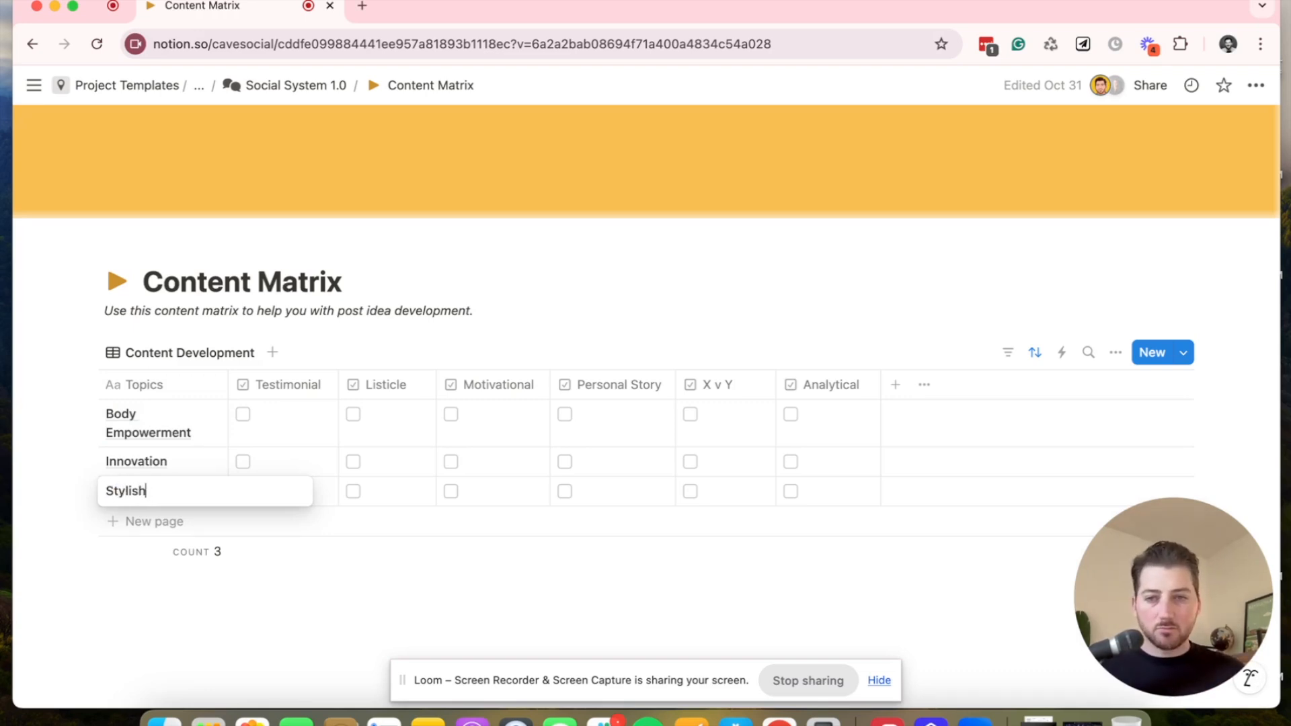
key("Return")
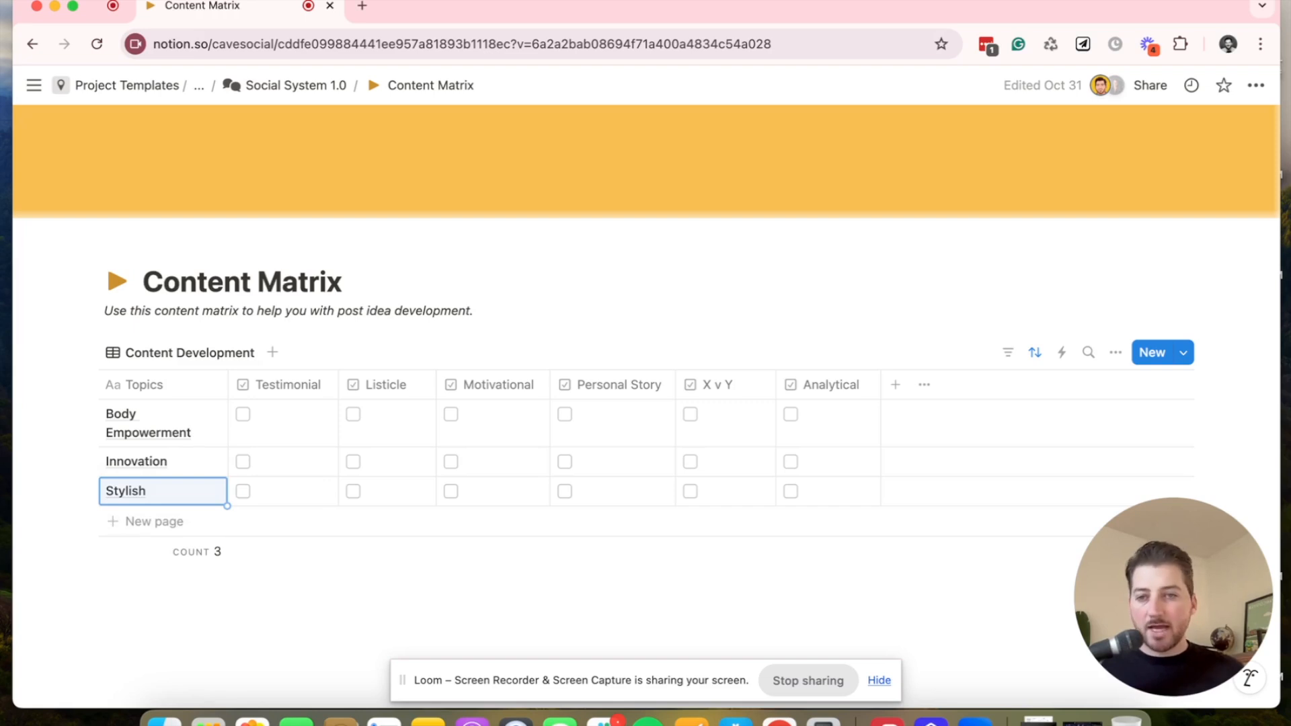
left_click(133, 491)
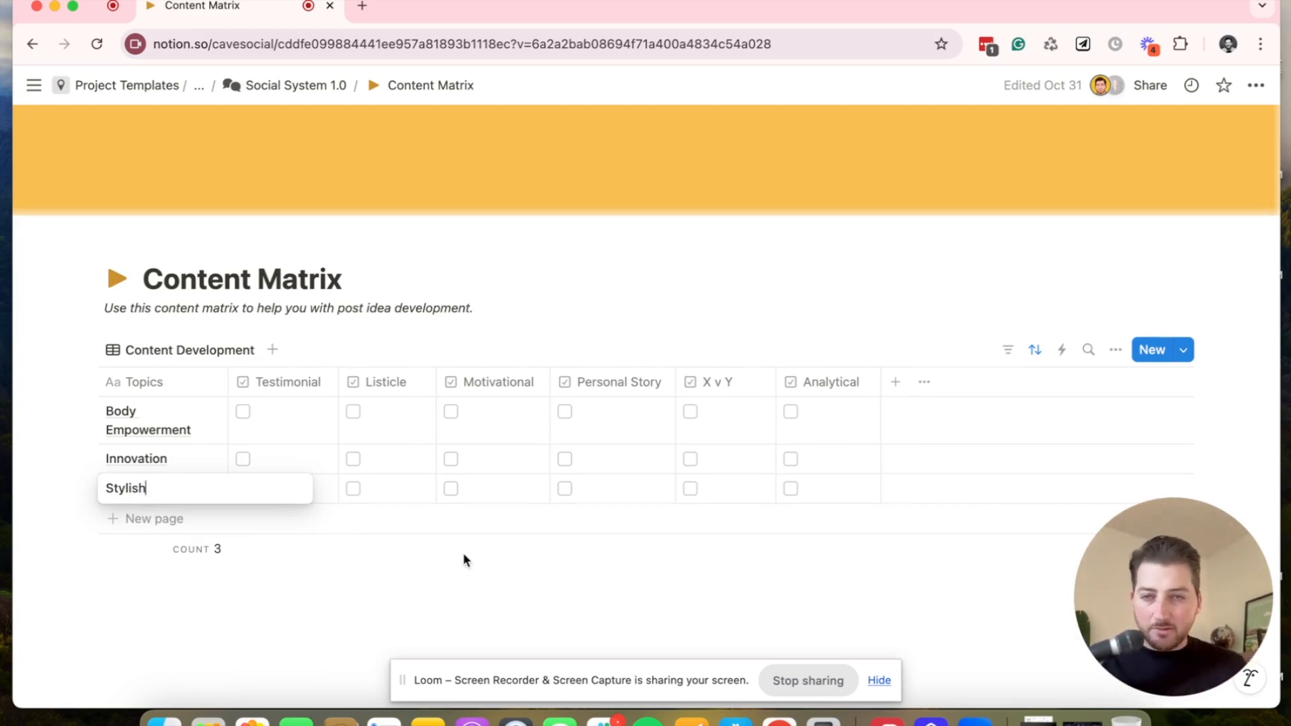
key("Escape")
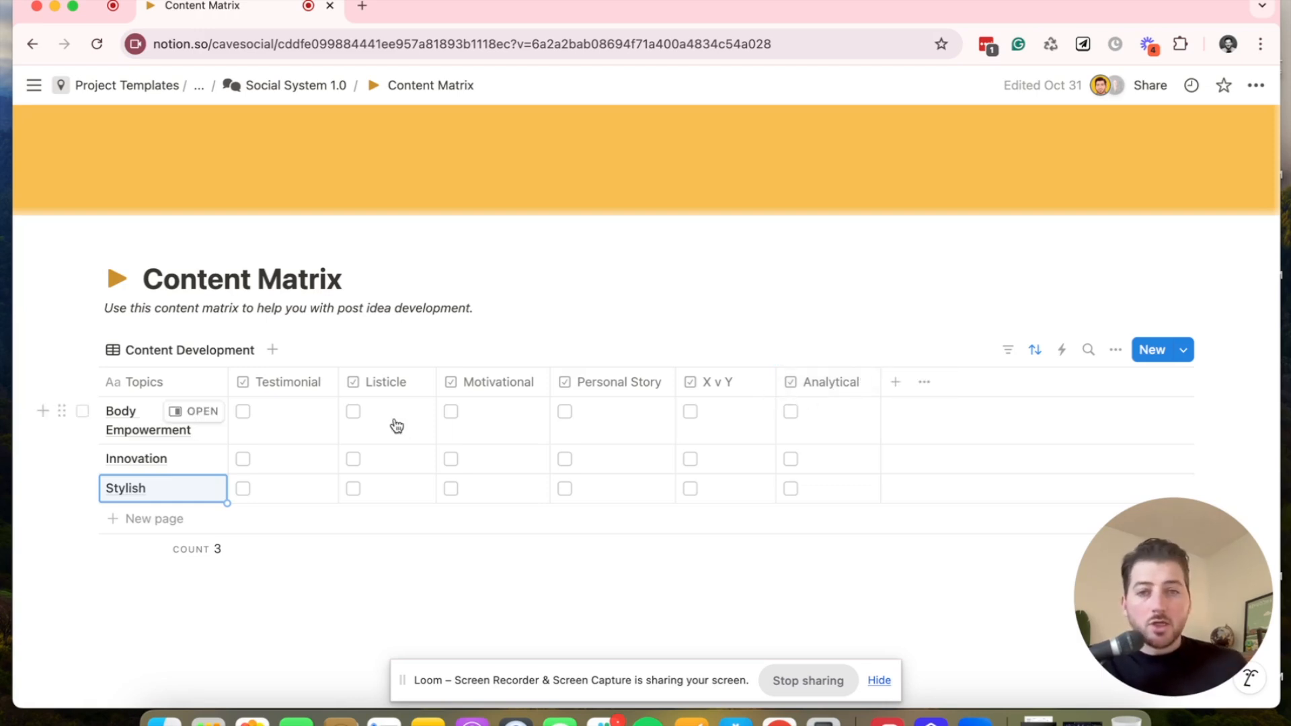
Rename the Analytical property to "Community" and add an empty topic row at the end of the table.
left_click(810, 382)
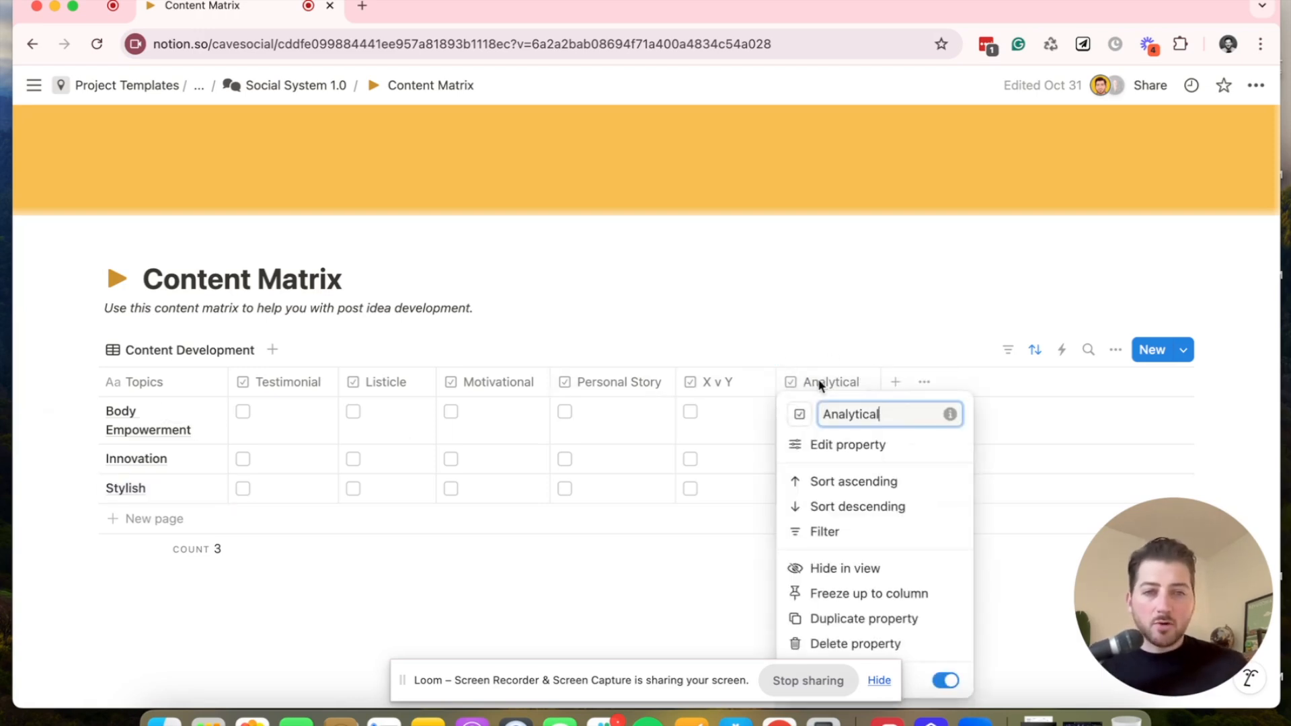
double_click(858, 416)
type("Community")
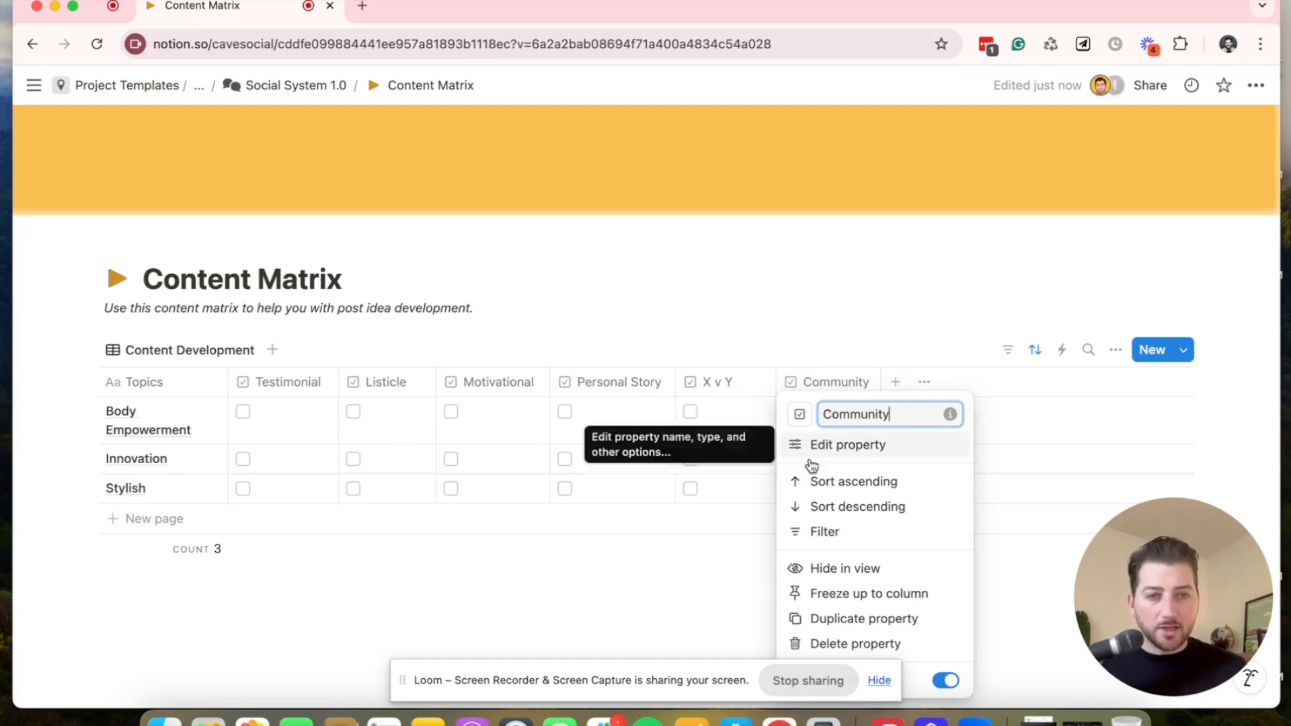
left_click(642, 583)
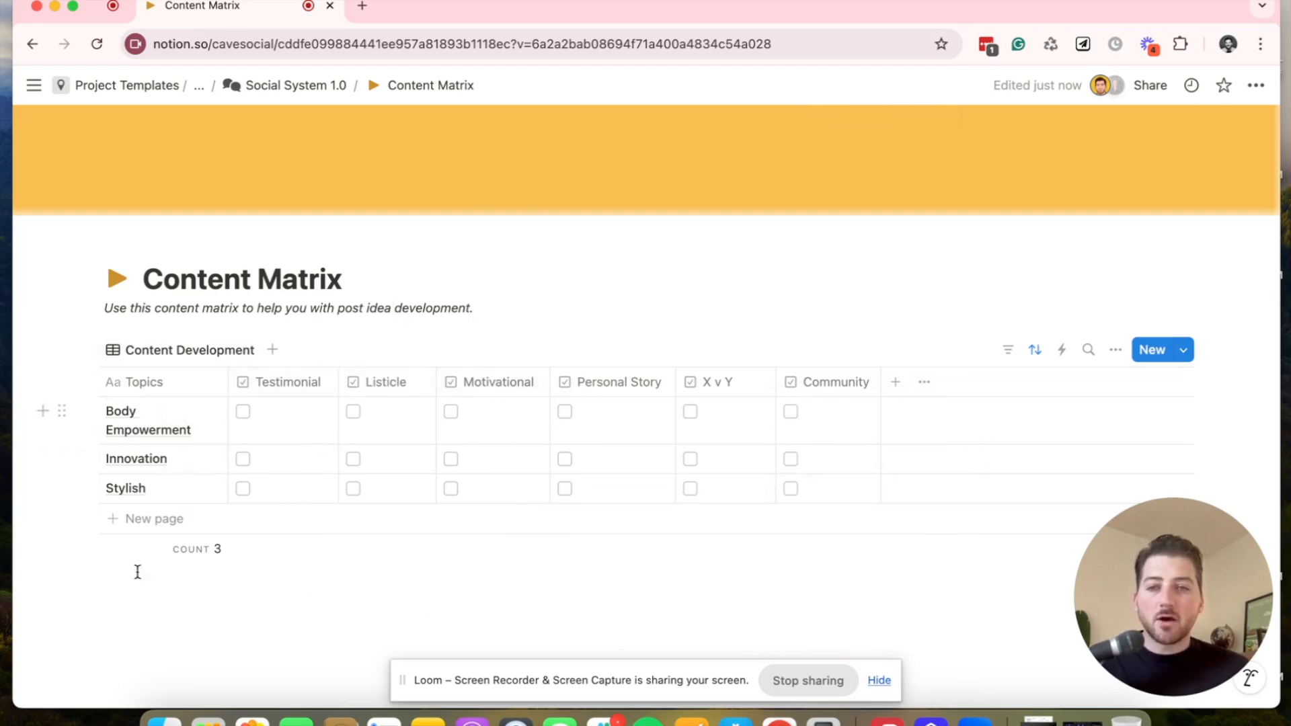
left_click(133, 529)
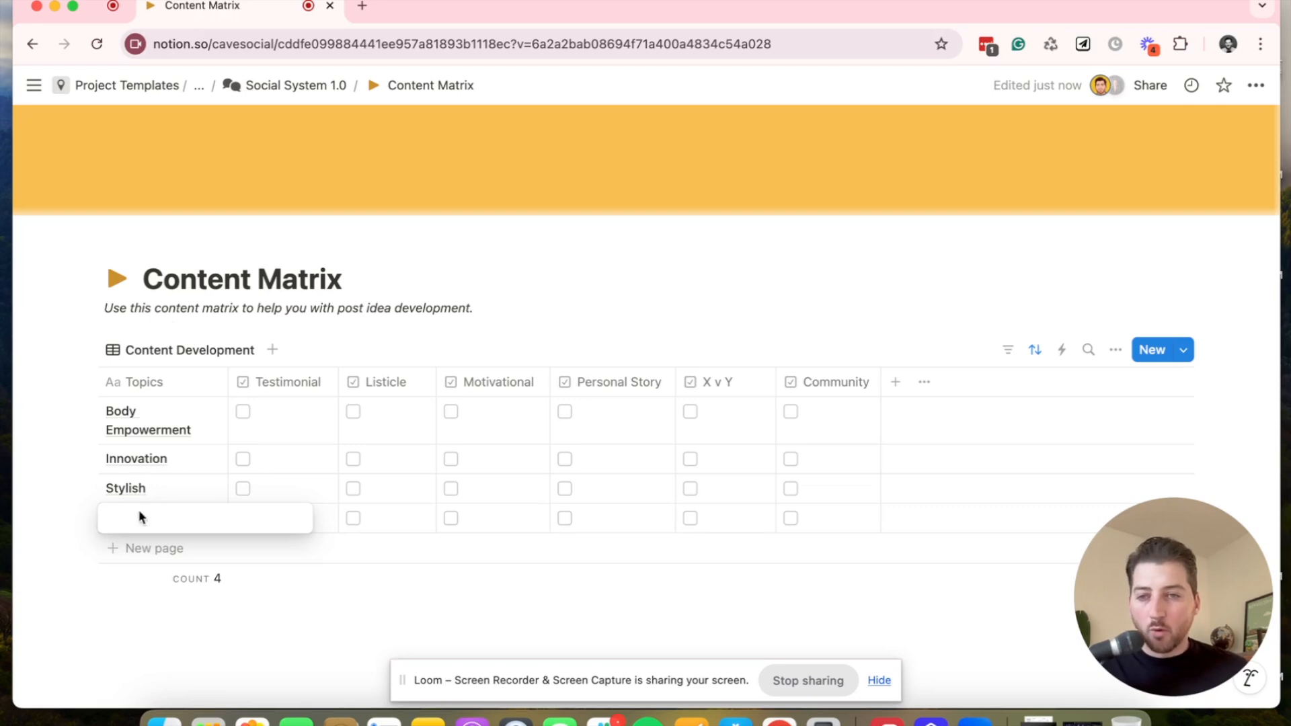
key("Escape")
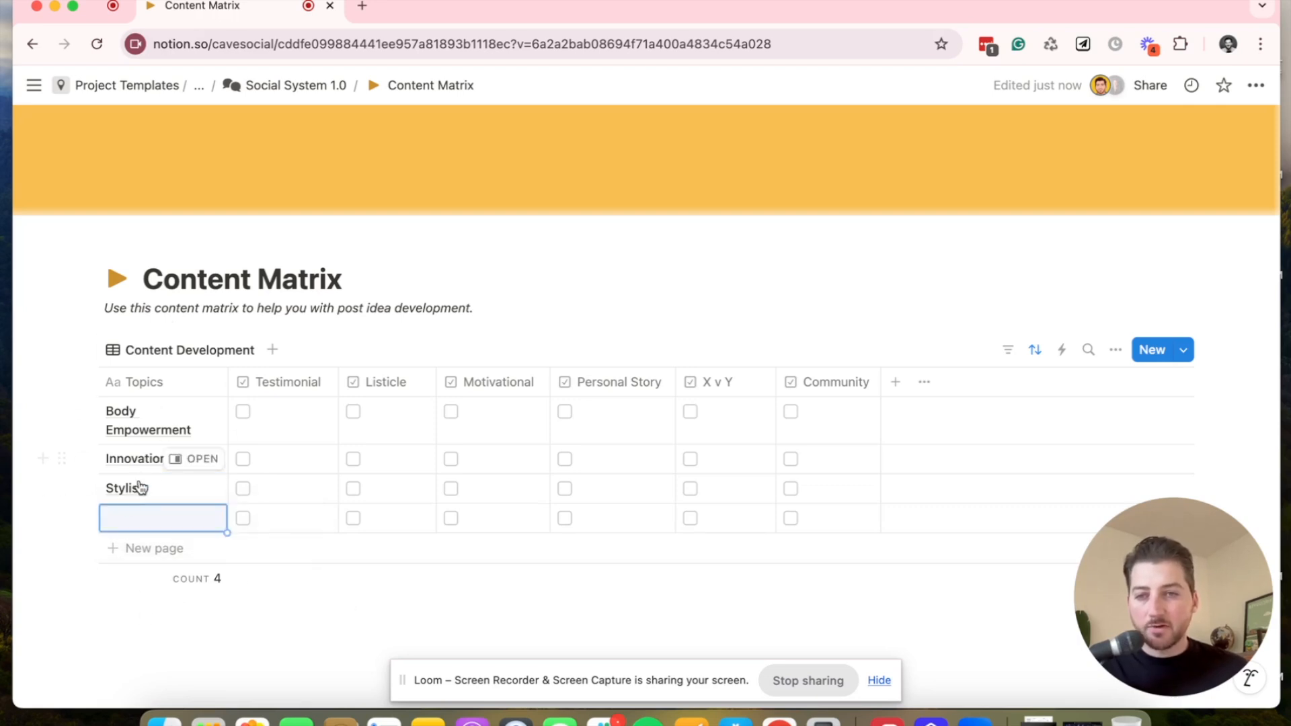
Replace the Body Empowerment topic in the Content Matrix with "Fire is better".
left_click(149, 414)
triple_click(155, 411)
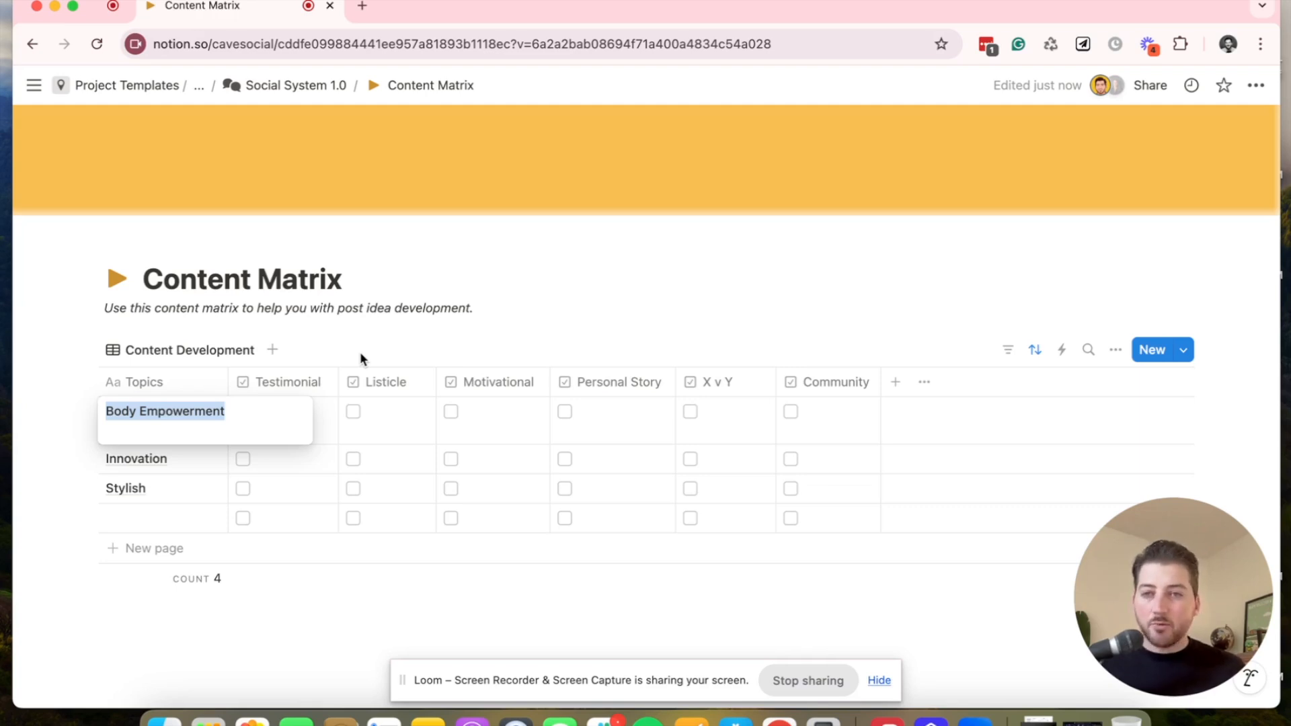
type("Fire")
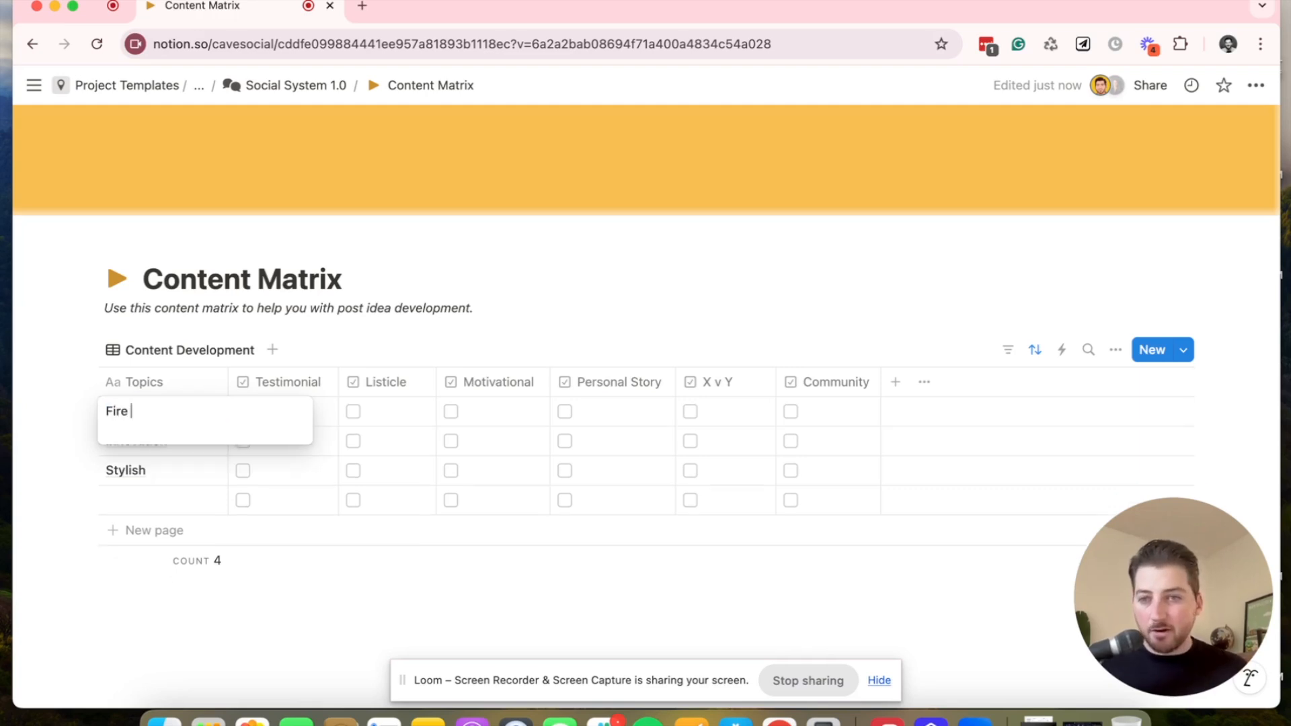
type(" is better")
key("Return")
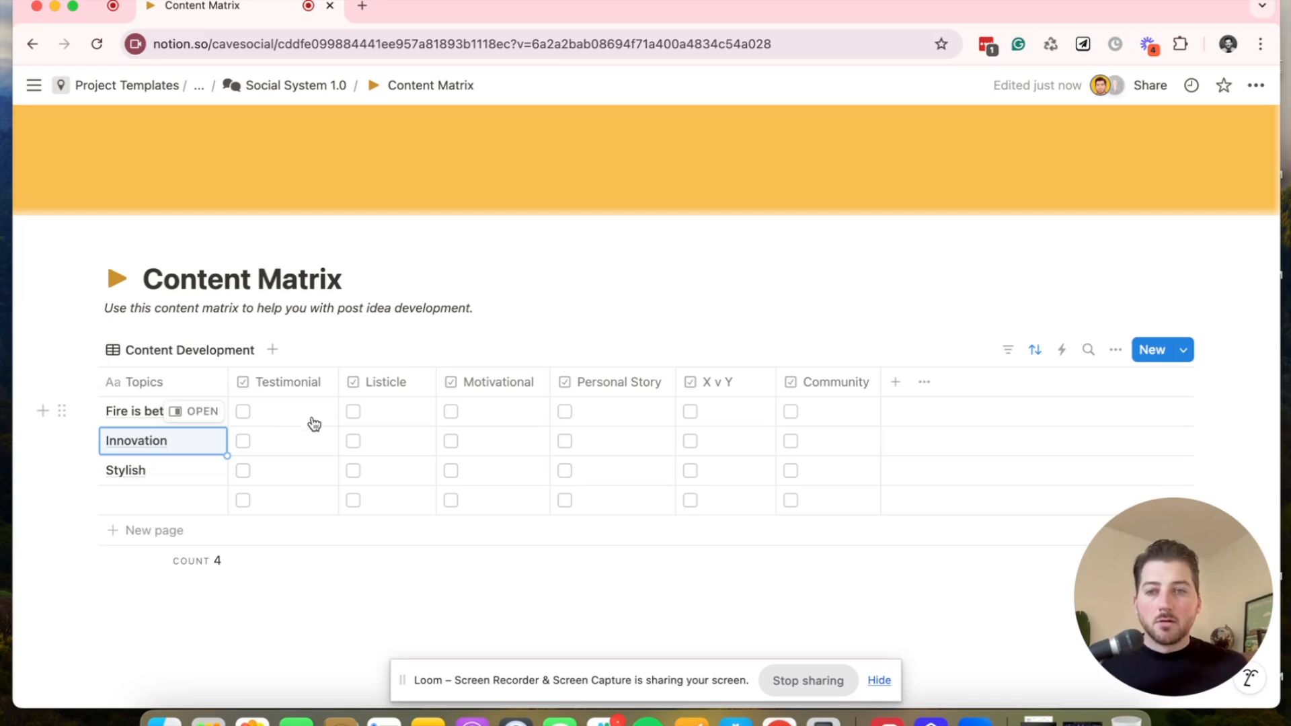
left_click(147, 437)
double_click(137, 442)
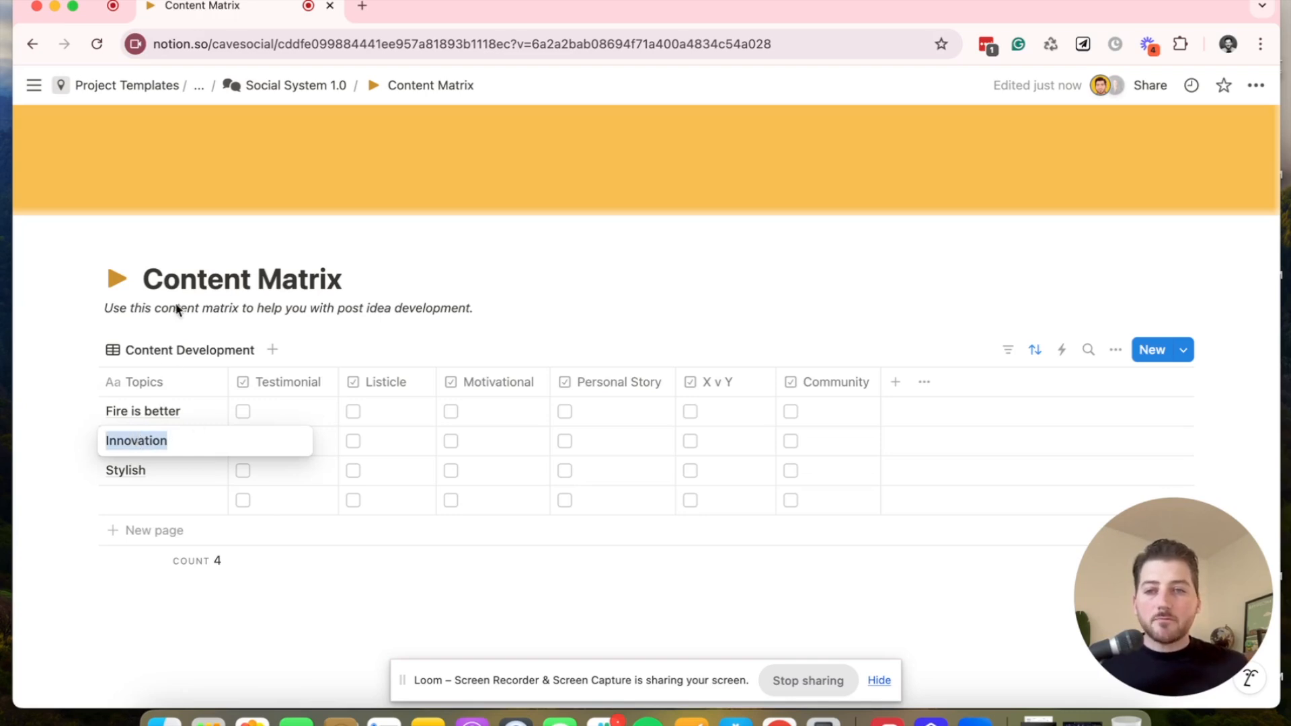
key("Escape")
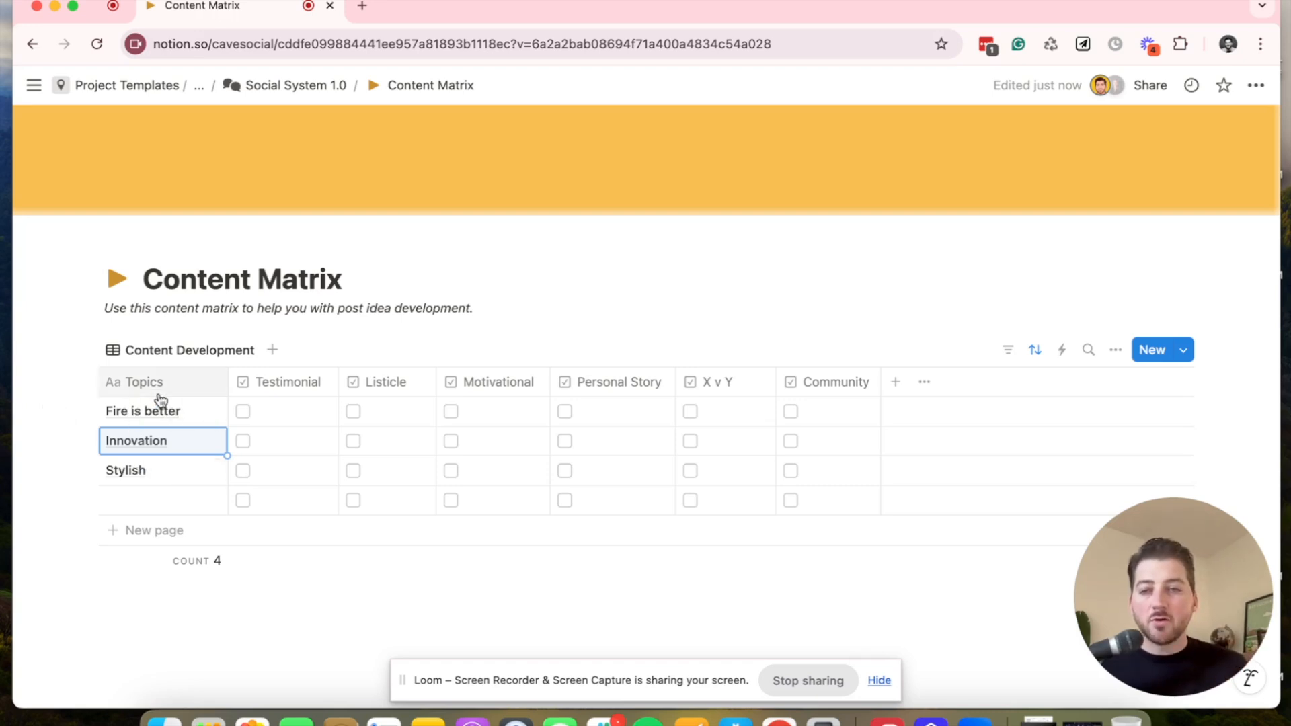
Replace the Innovation topic in the Content Matrix with "Whopper".
left_click(128, 442)
double_click(129, 440)
type("Whopper")
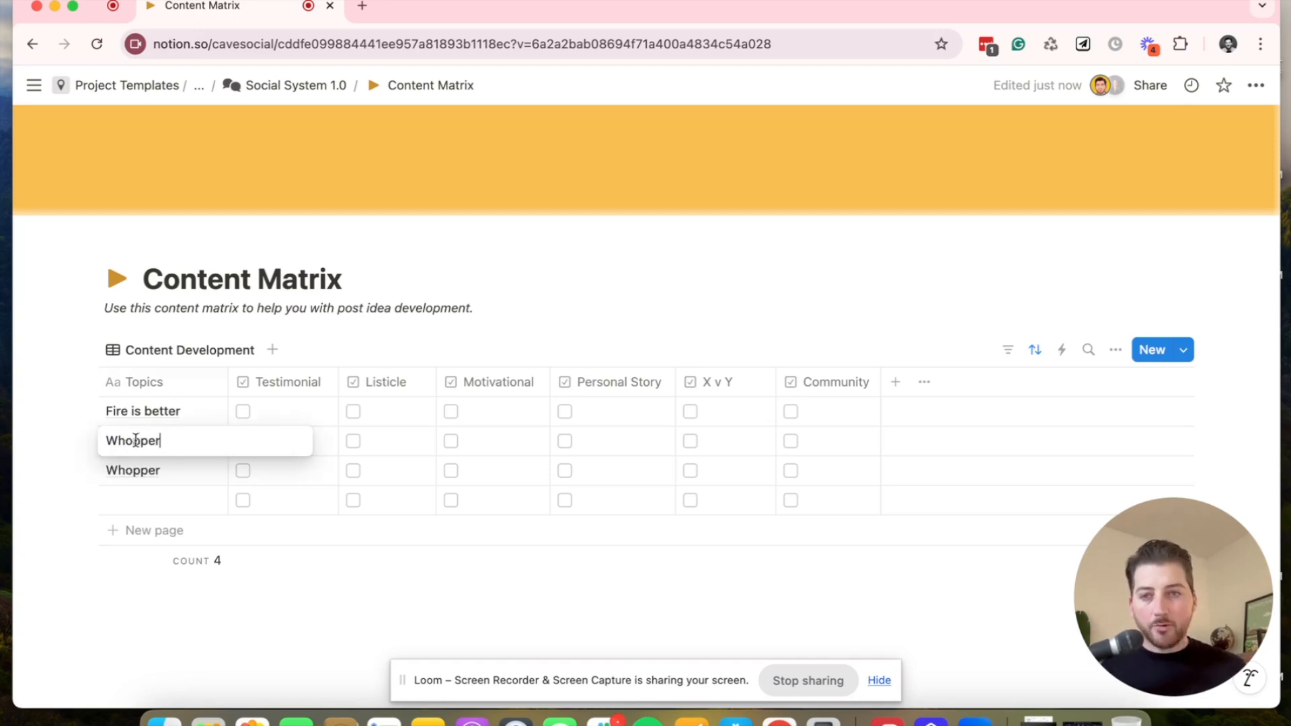
key("Return")
Replace the Stylish topic in the Content Matrix with "Have Fun".
left_click(151, 447)
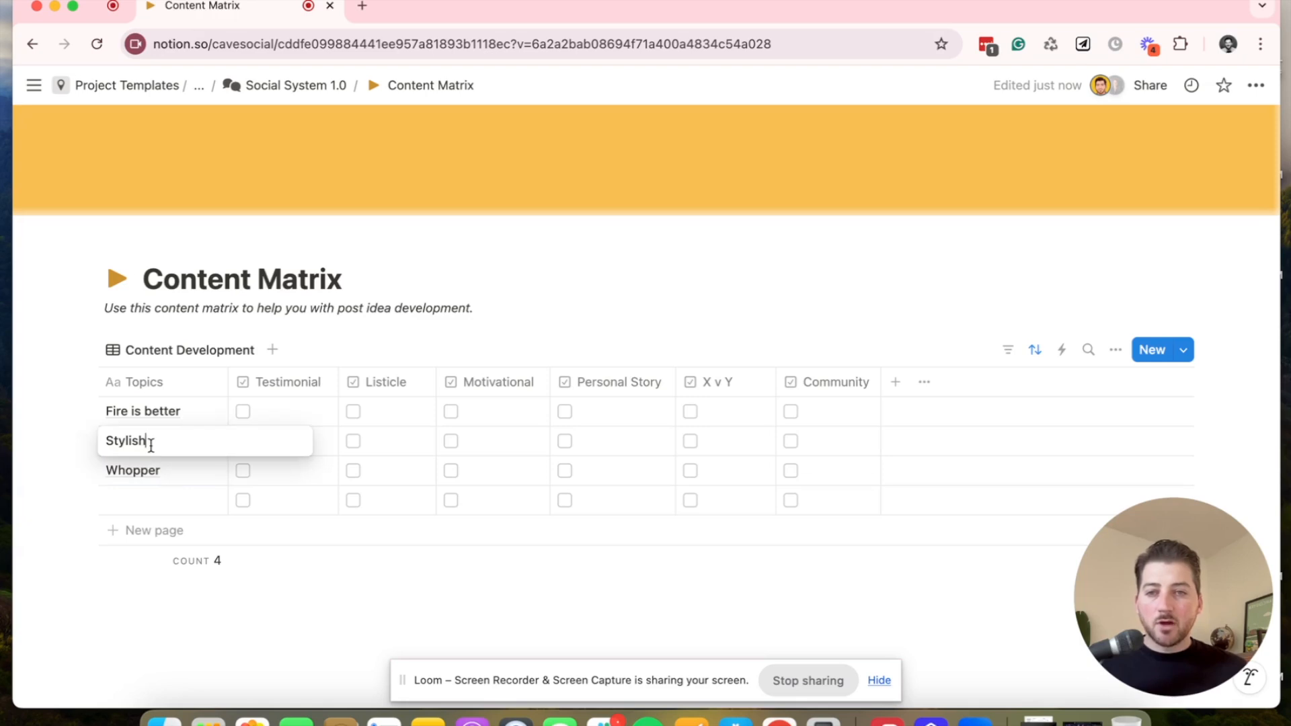
double_click(151, 446)
type("Have ")
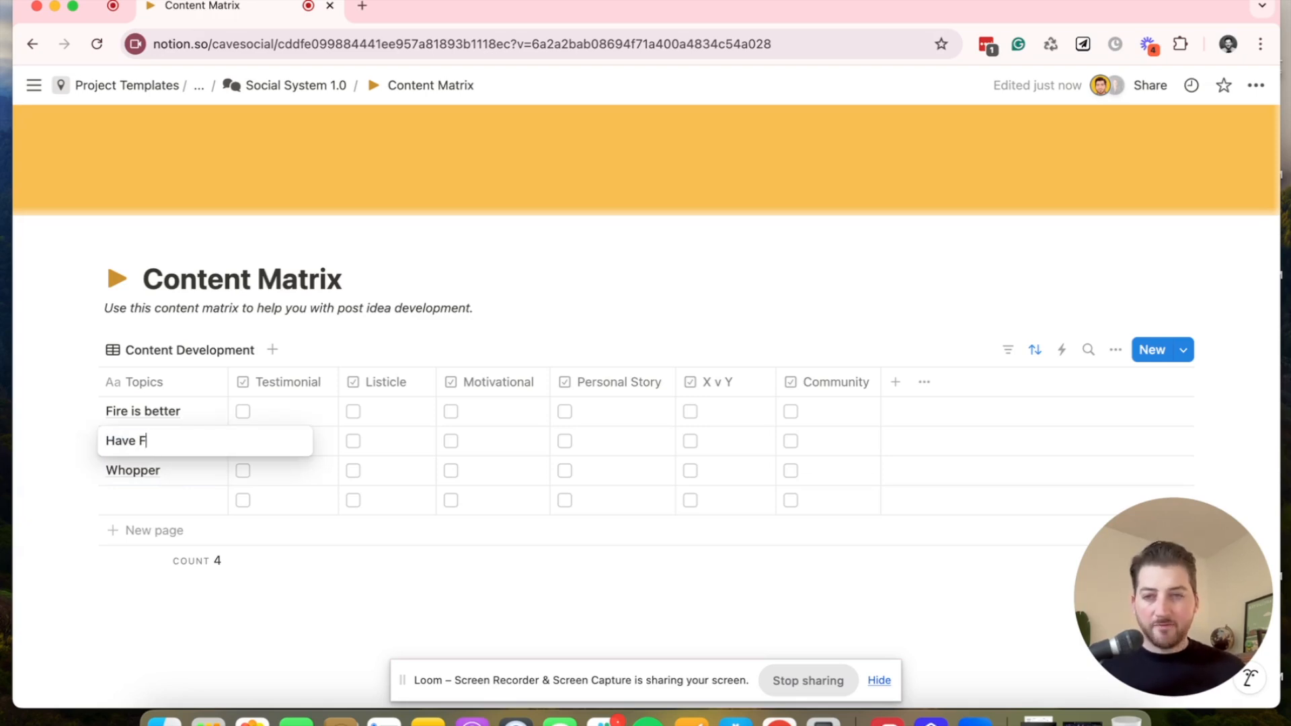
type("Fun")
key("Return")
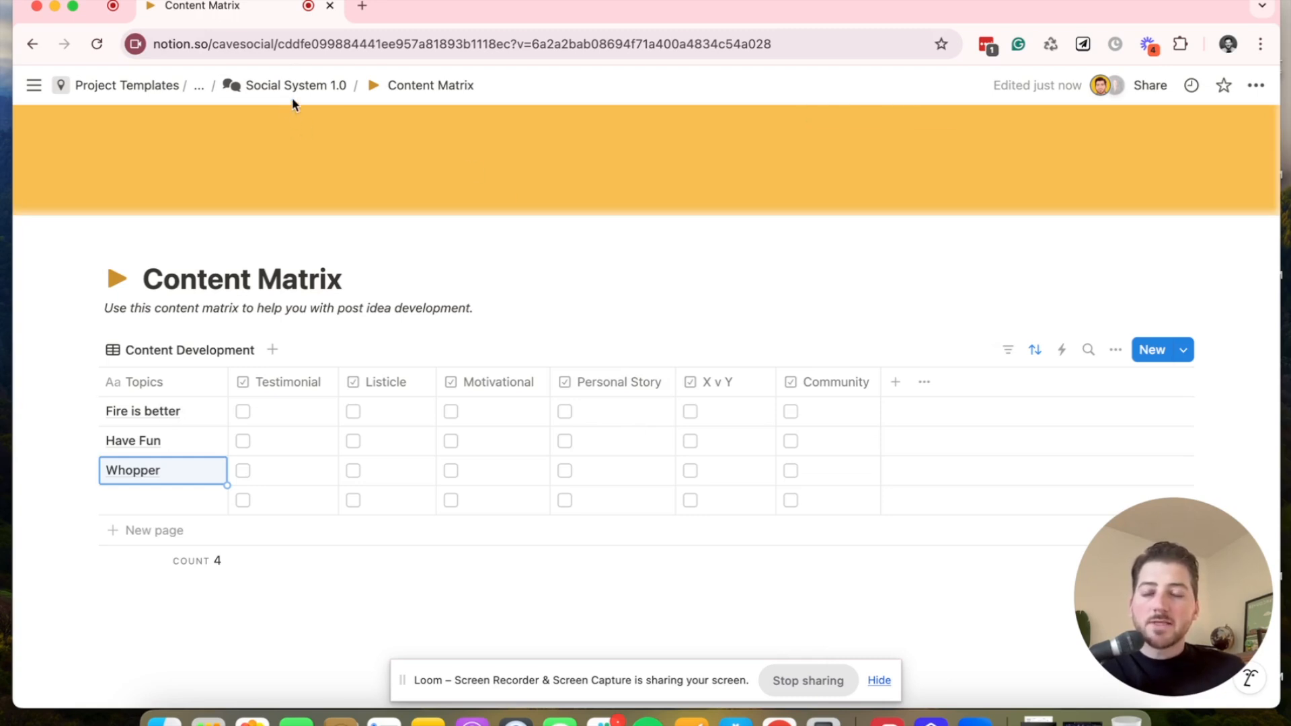
Open the Content Planner of Social System 1.0 and add a page named "Post 1" to the Idea column.
left_click(310, 99)
scroll(181, 181, "down", 3)
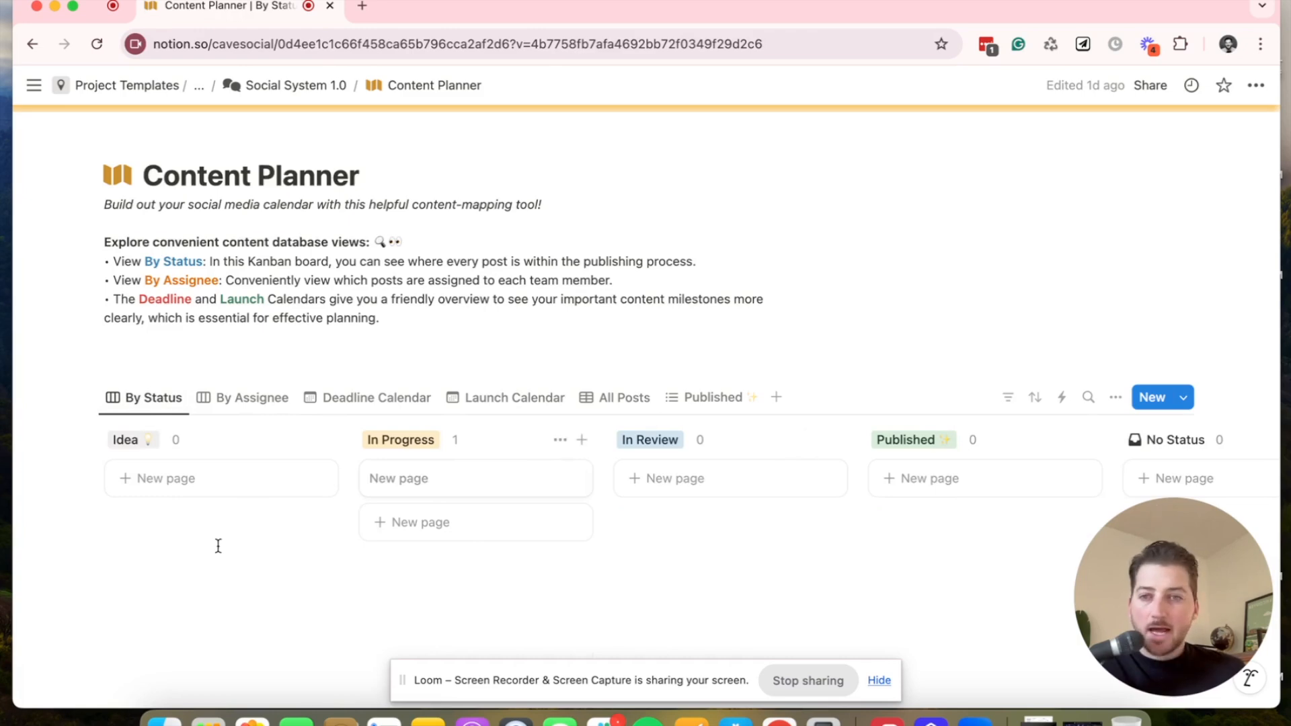
left_click(162, 481)
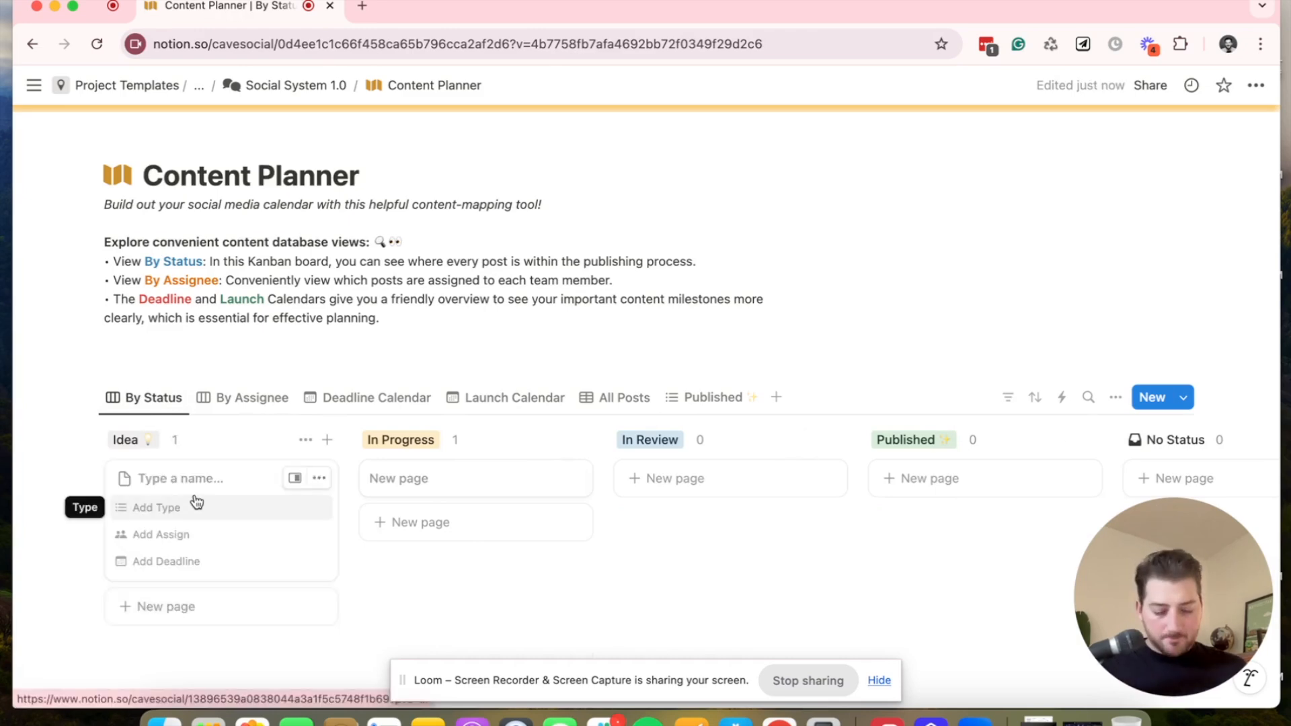
type("Post 1")
key("Return")
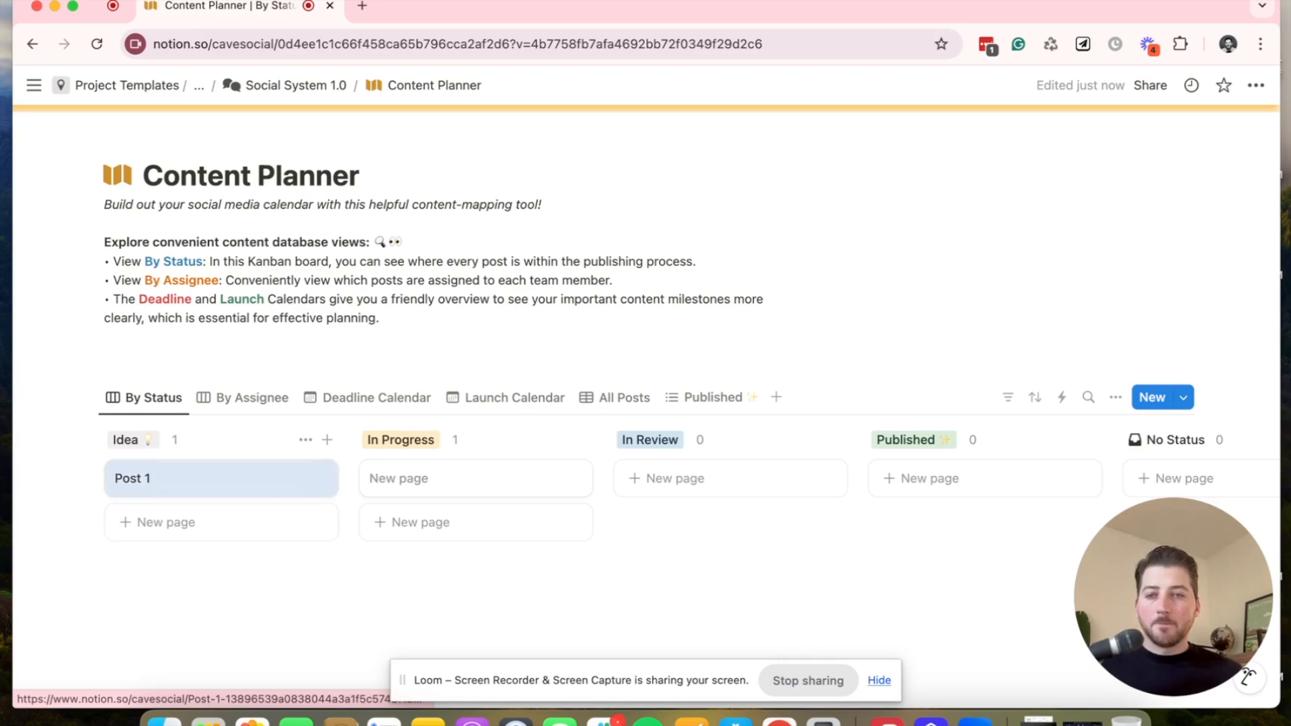
Open the Post 1 card, apply the Social Post template and expand it to a full page.
left_click(189, 482)
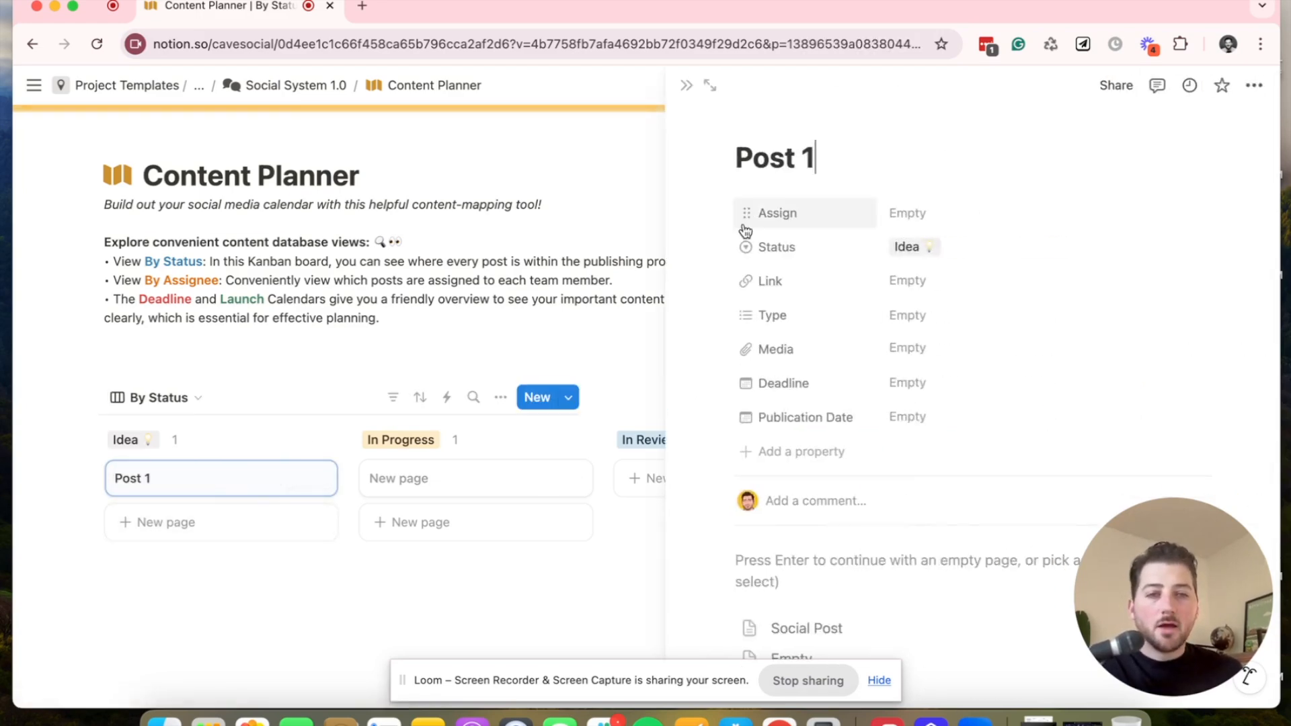
scroll(727, 226, "down", 3)
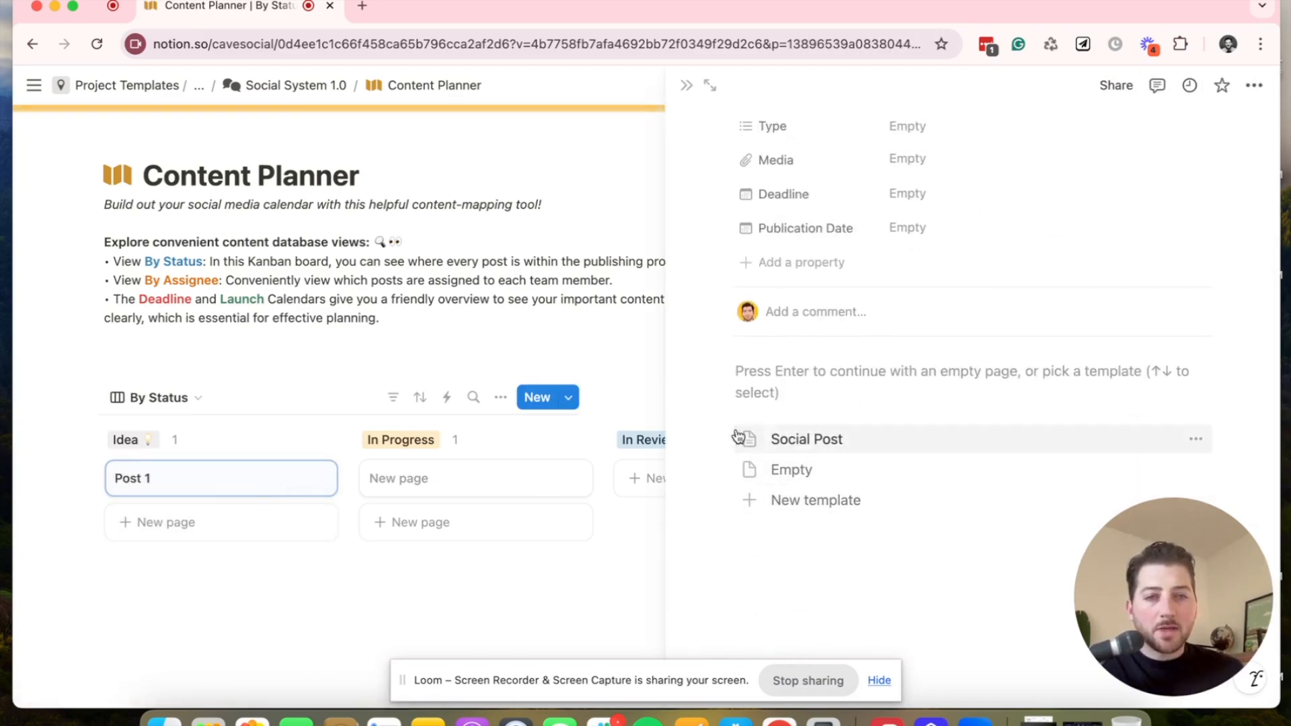
left_click(808, 441)
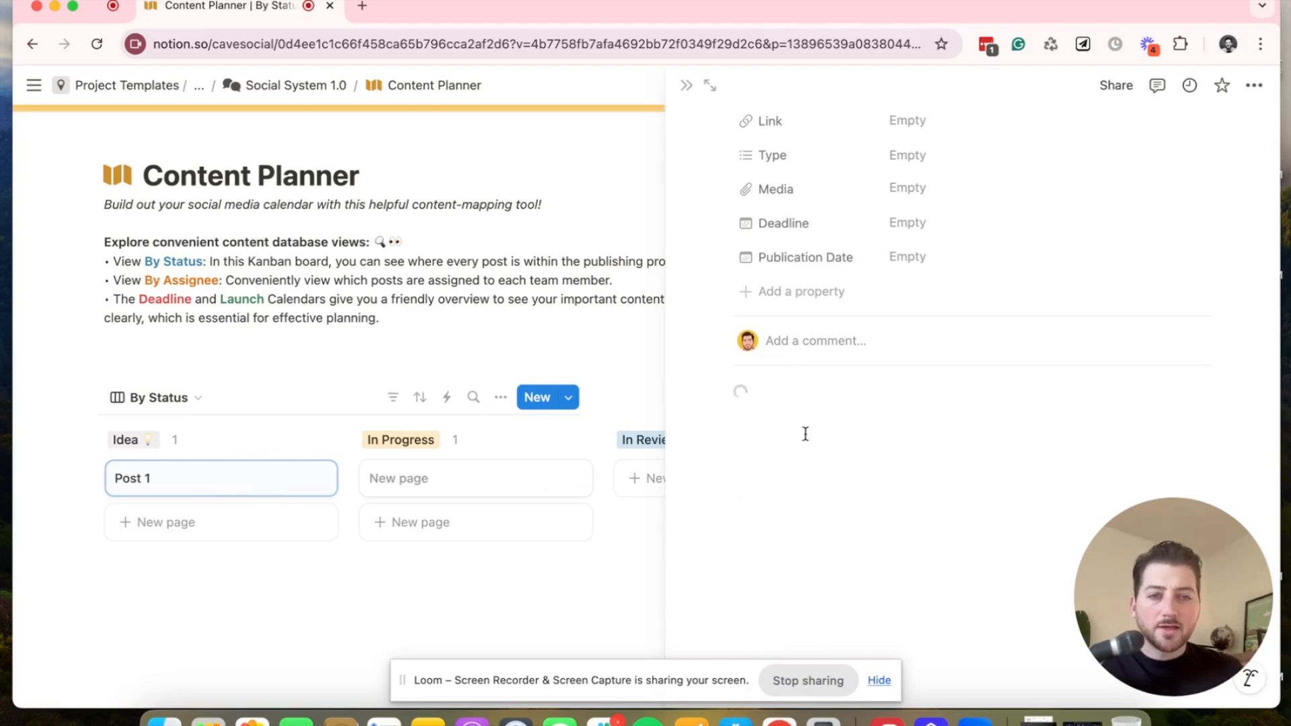
left_click(710, 85)
Mark the Listicle content type for the "Fire is better" topic in the post's Content Matrix.
scroll(273, 297, "down", 10)
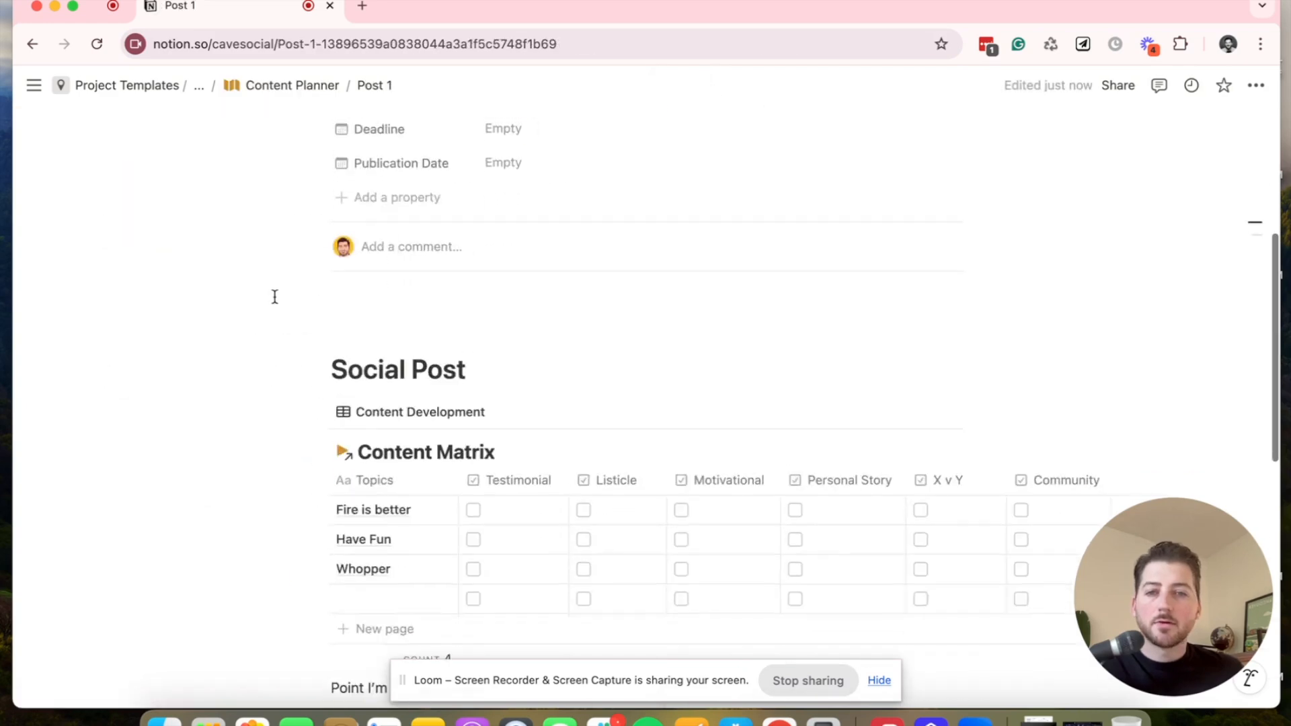
scroll(273, 291, "up", 2)
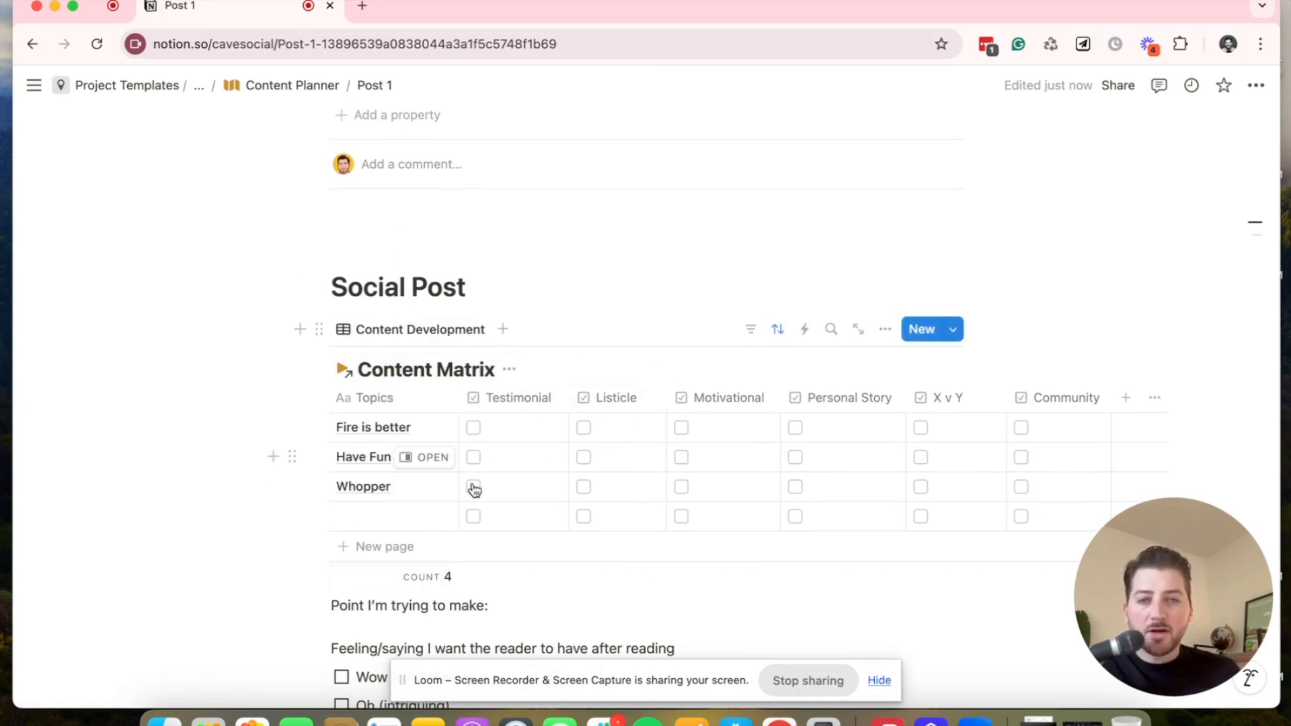
left_click(584, 427)
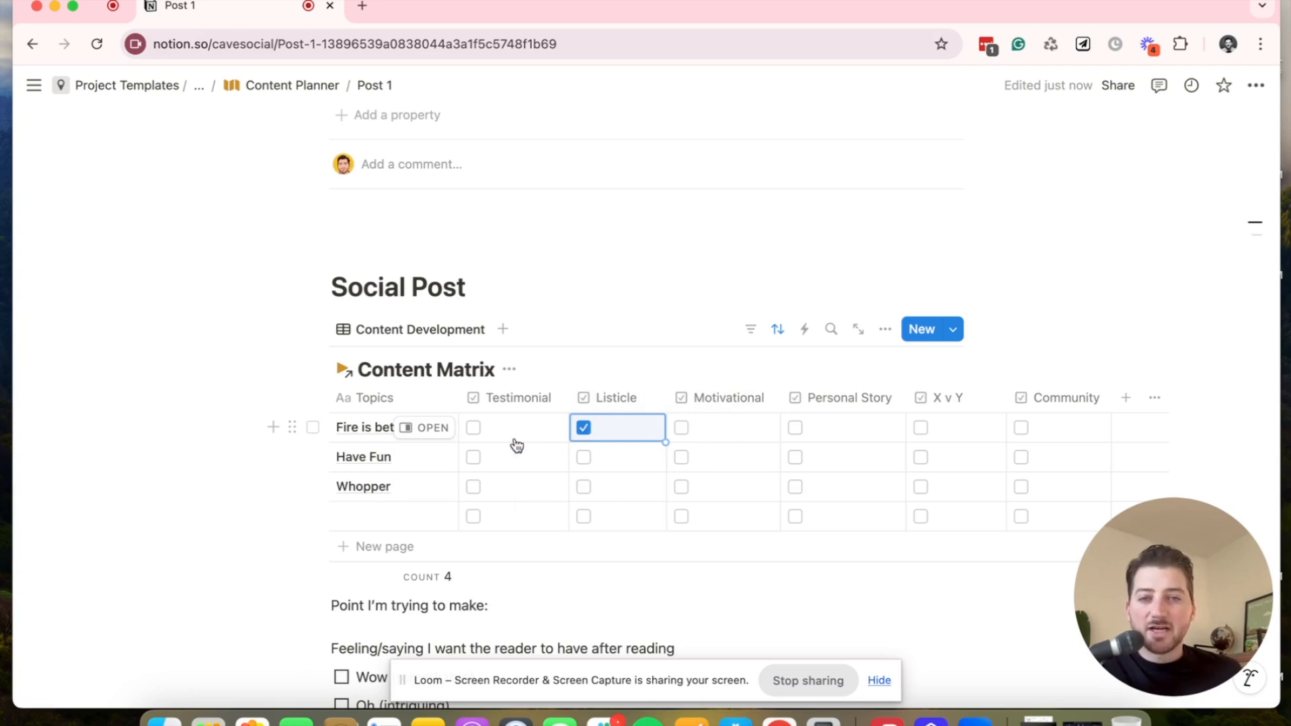
left_click(473, 457)
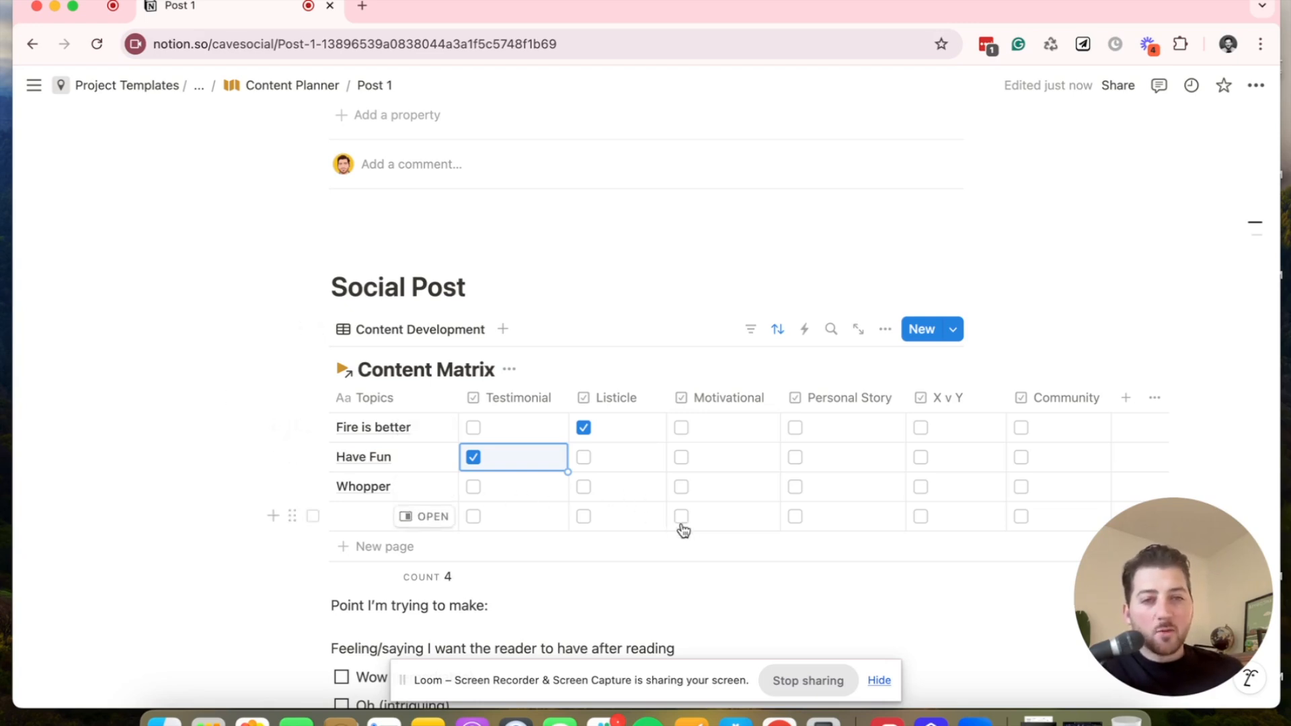
left_click(920, 486)
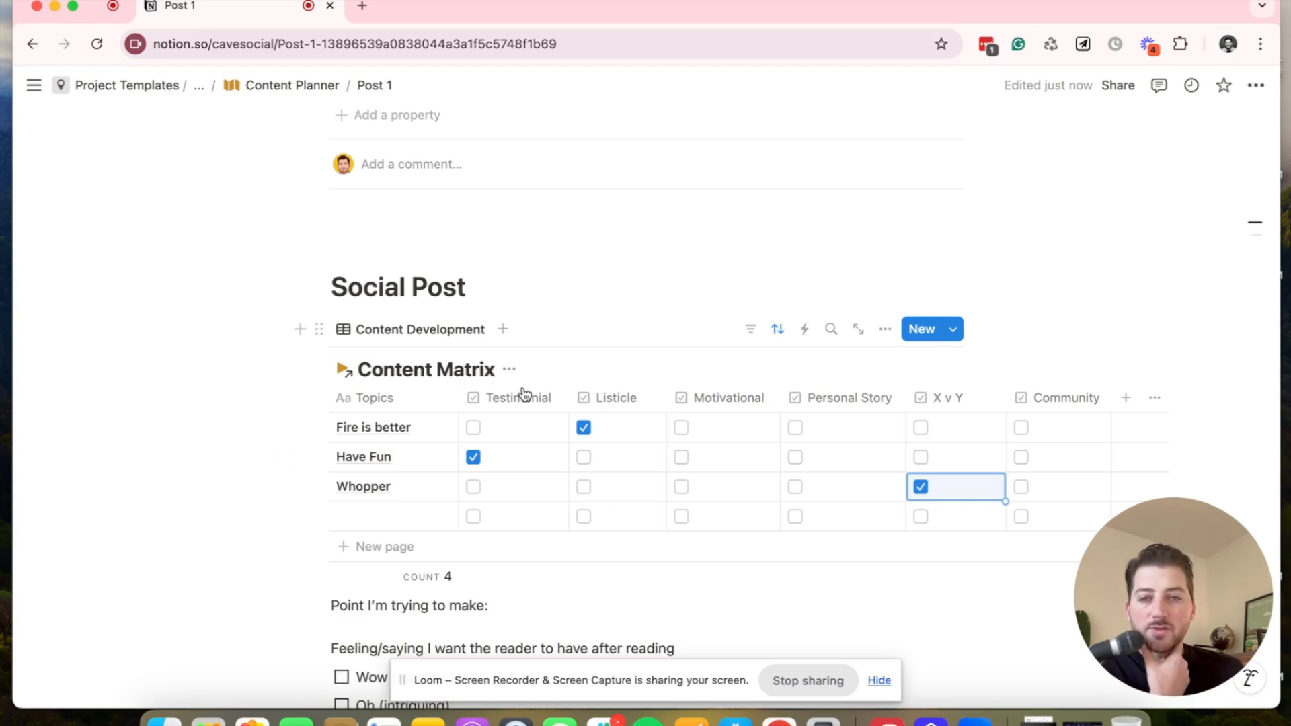
left_click(473, 457)
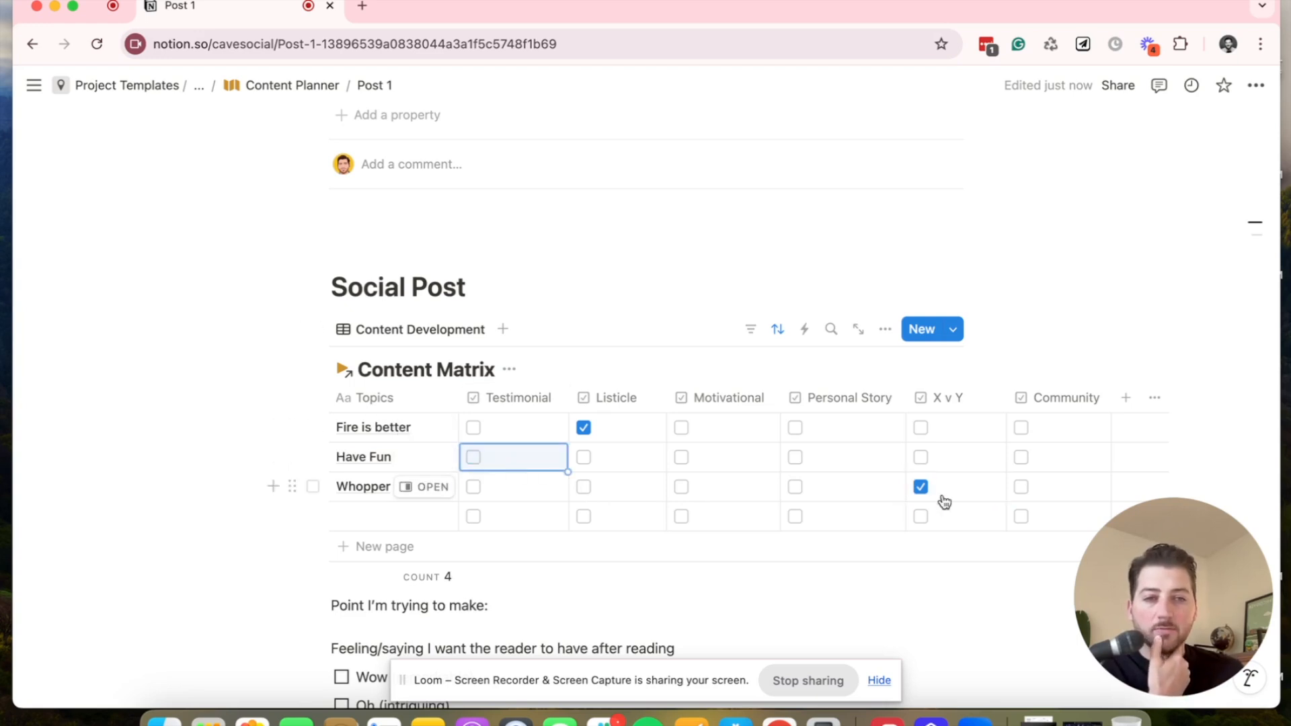
left_click(921, 486)
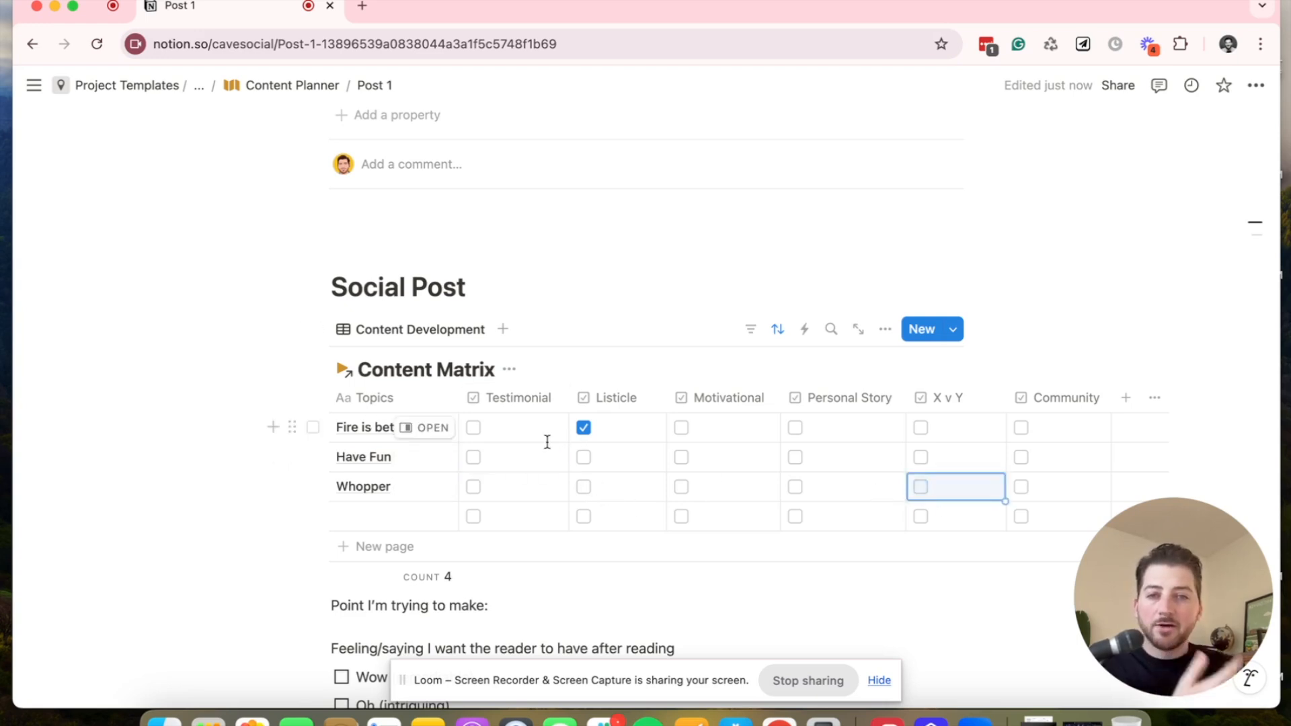
Fill in "Point I'm trying to make" with "Charboiled burgers taste better than fried".
scroll(611, 400, "down", 3)
left_click(558, 404)
type("CHar")
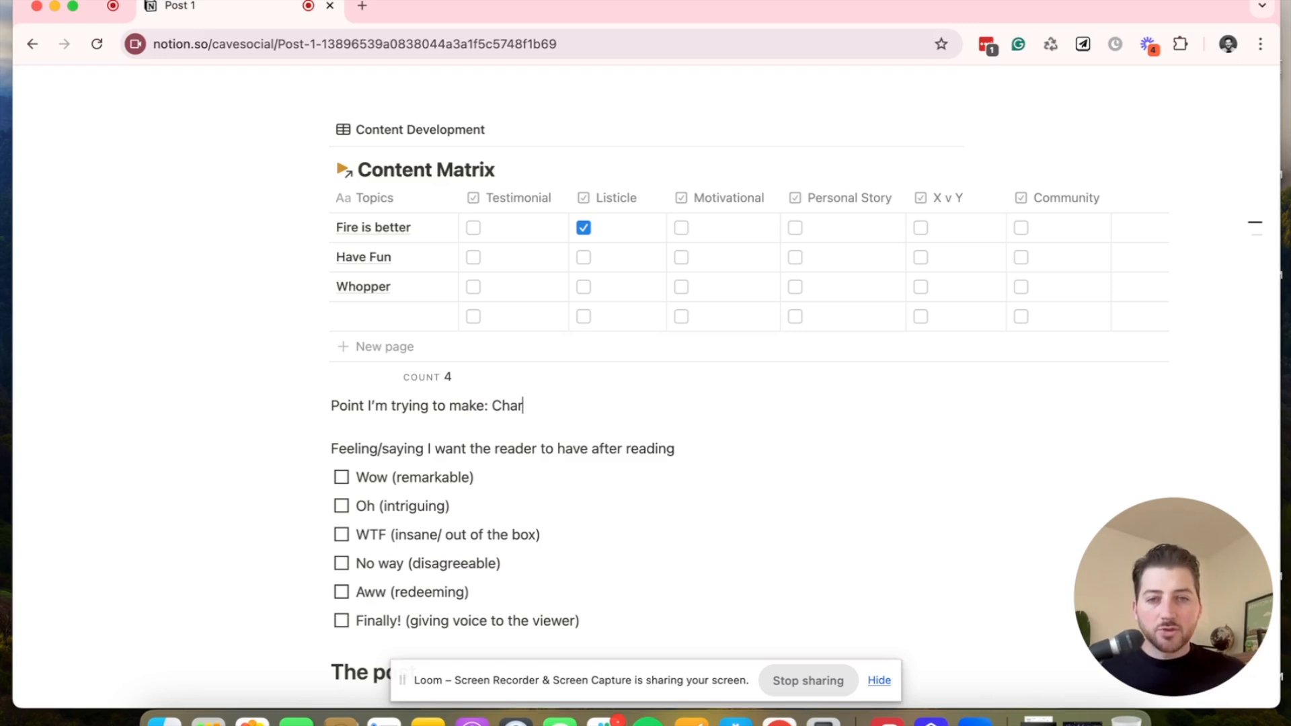
type("boiled burgers taste be")
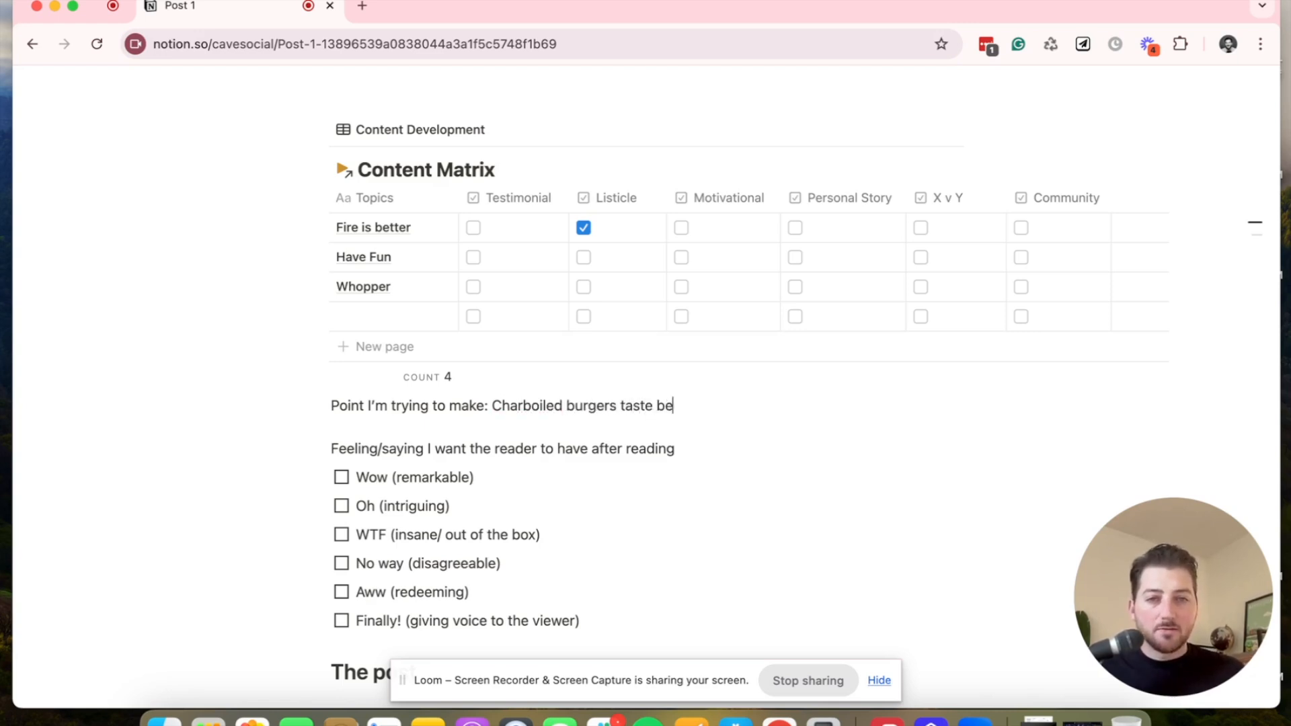
type("tter than fried")
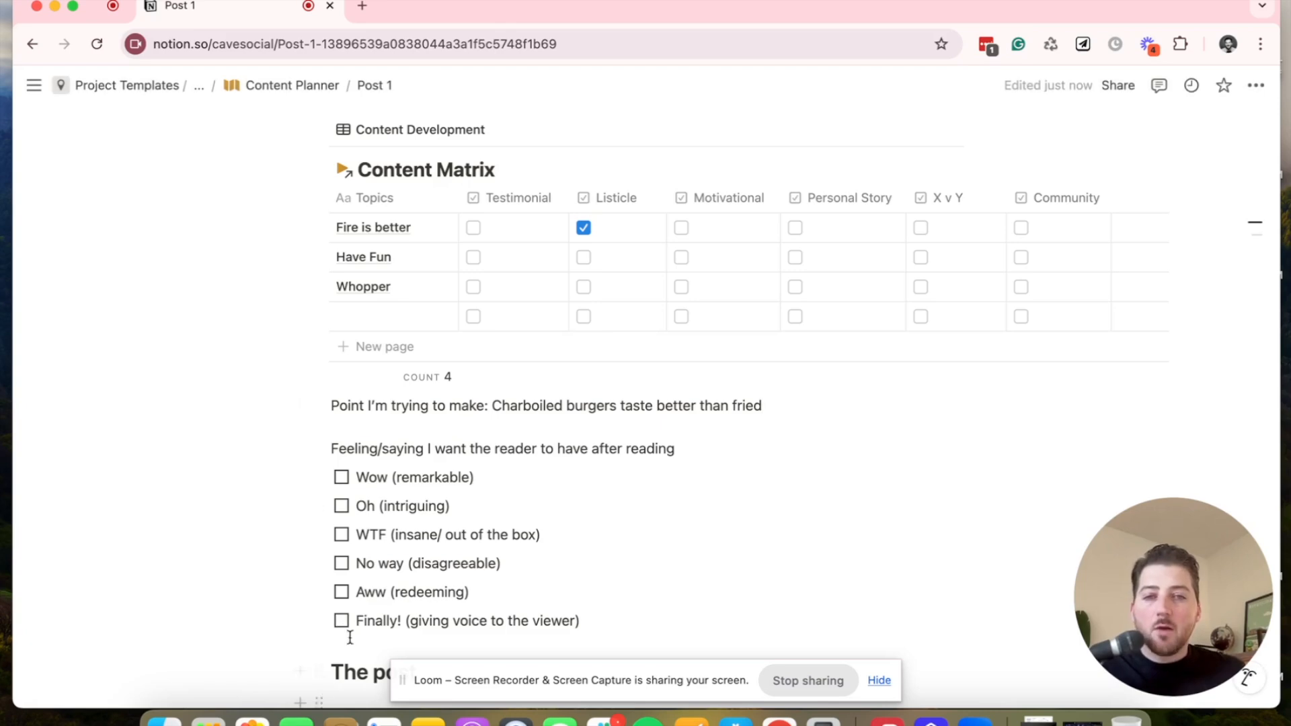
Check off "Oh (intriguing)" as the feeling the reader should have after reading.
scroll(538, 356, "down", 5)
scroll(504, 309, "up", 2)
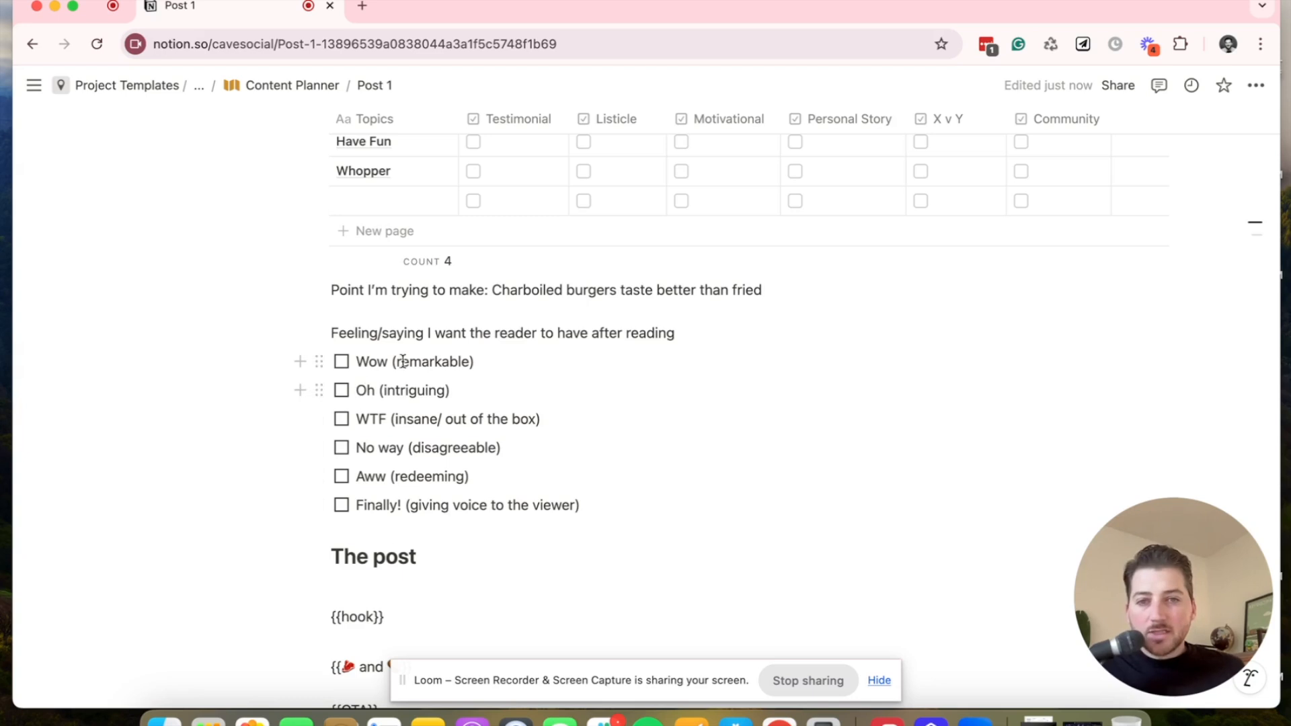
left_click(343, 391)
Replace the {{hook}} placeholder with "Did you know your ancestors cooked everything over fire?" and add a line "Of course they did." below it.
scroll(439, 403, "down", 3)
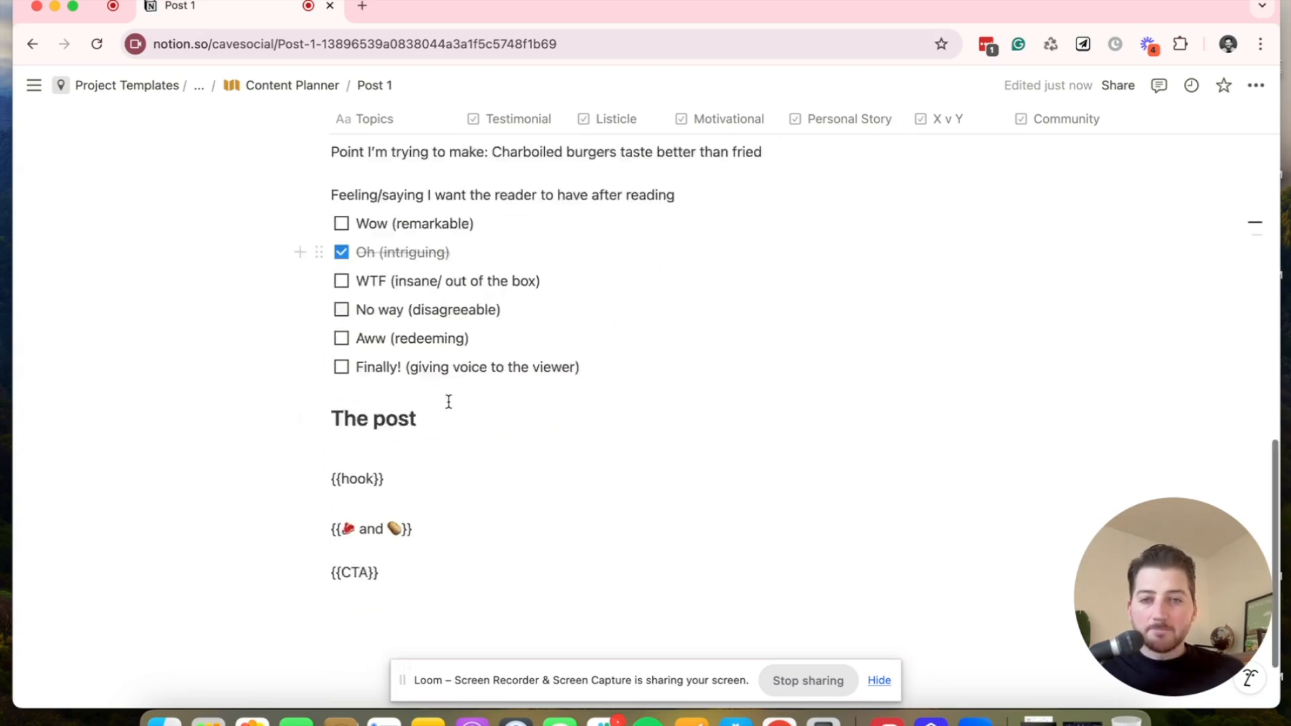
scroll(439, 404, "up", 1)
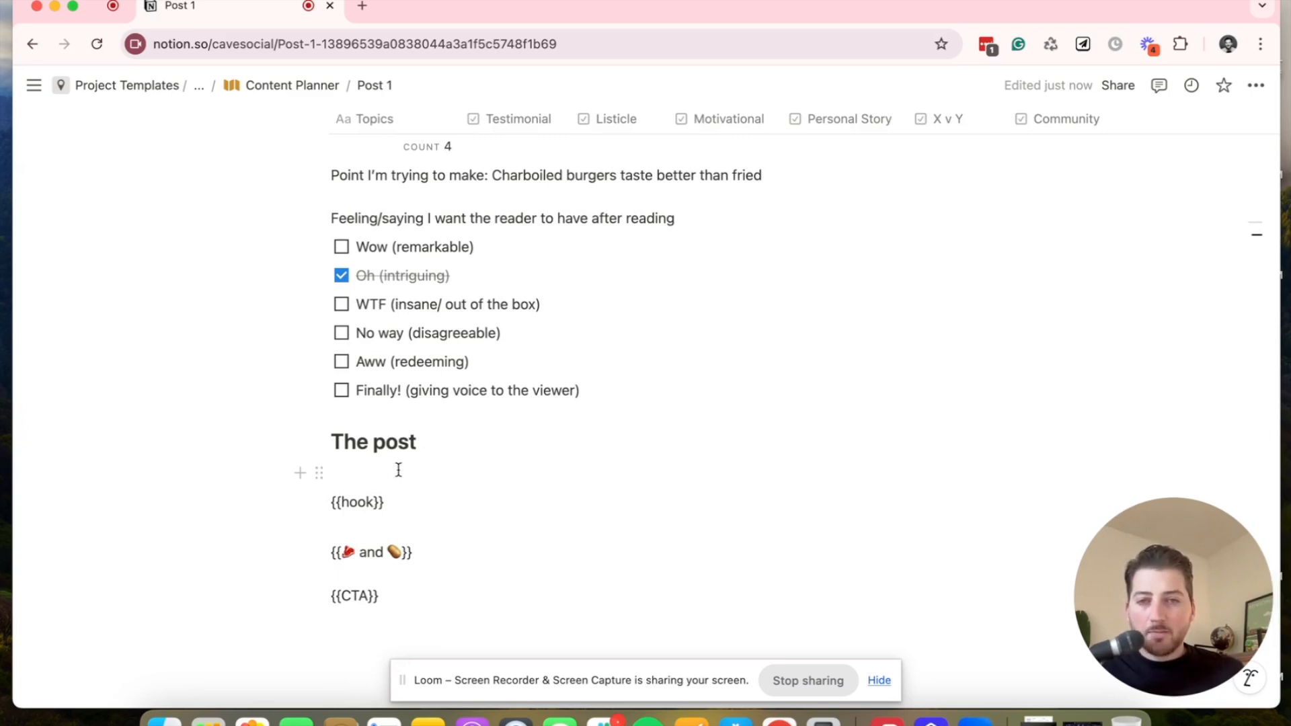
scroll(399, 470, "up", 2)
scroll(408, 566, "down", 1)
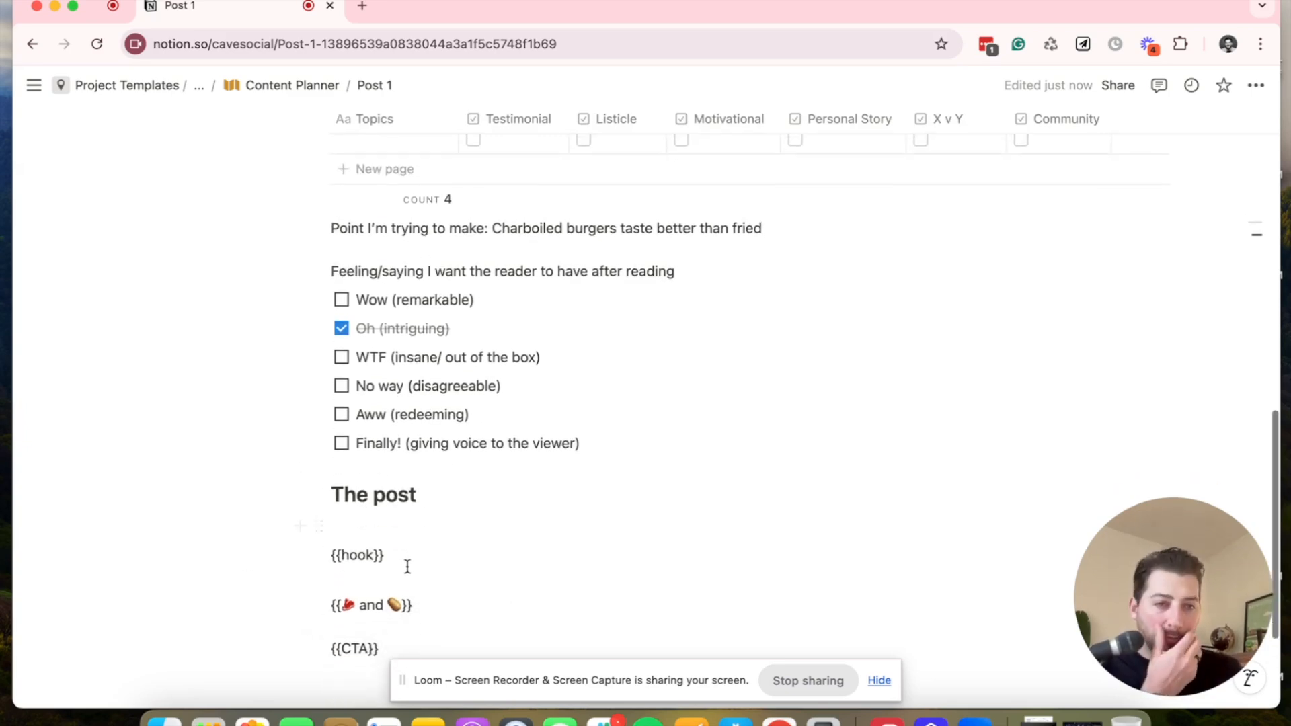
scroll(398, 545, "down", 2)
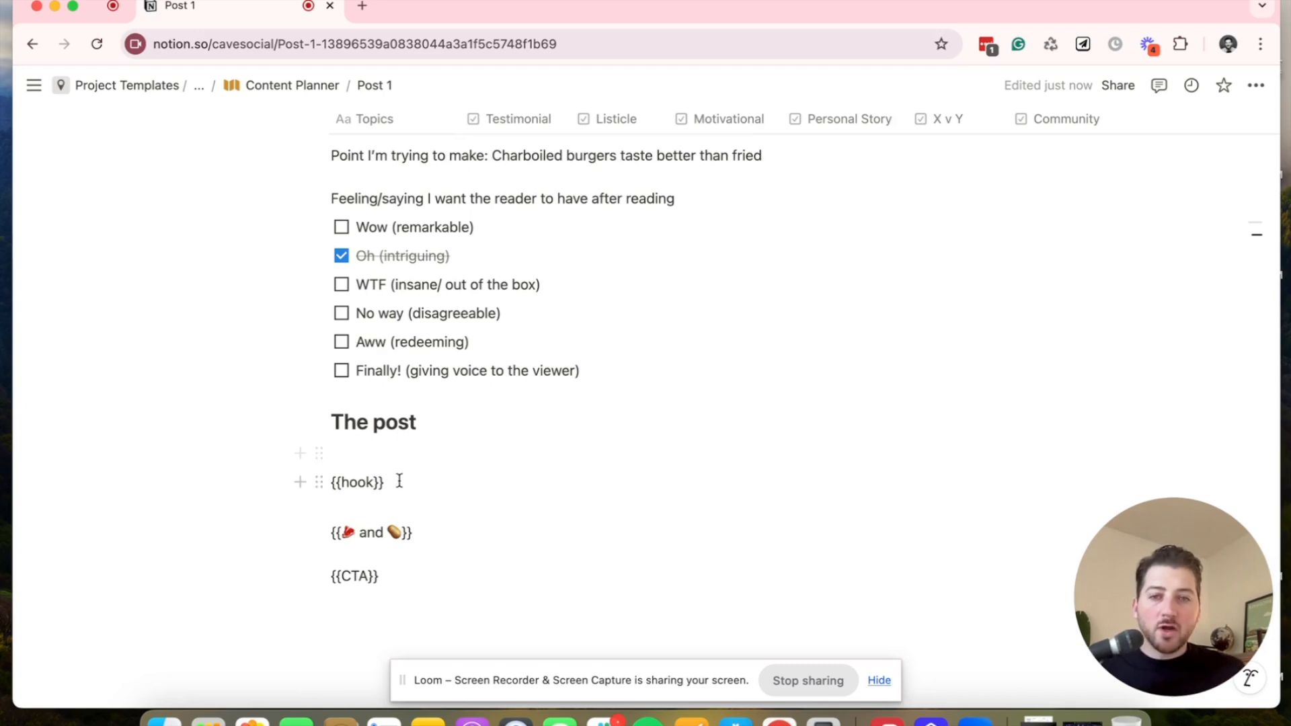
left_click_drag(381, 483, 312, 484)
left_click(504, 490)
left_click_drag(394, 496, 346, 492)
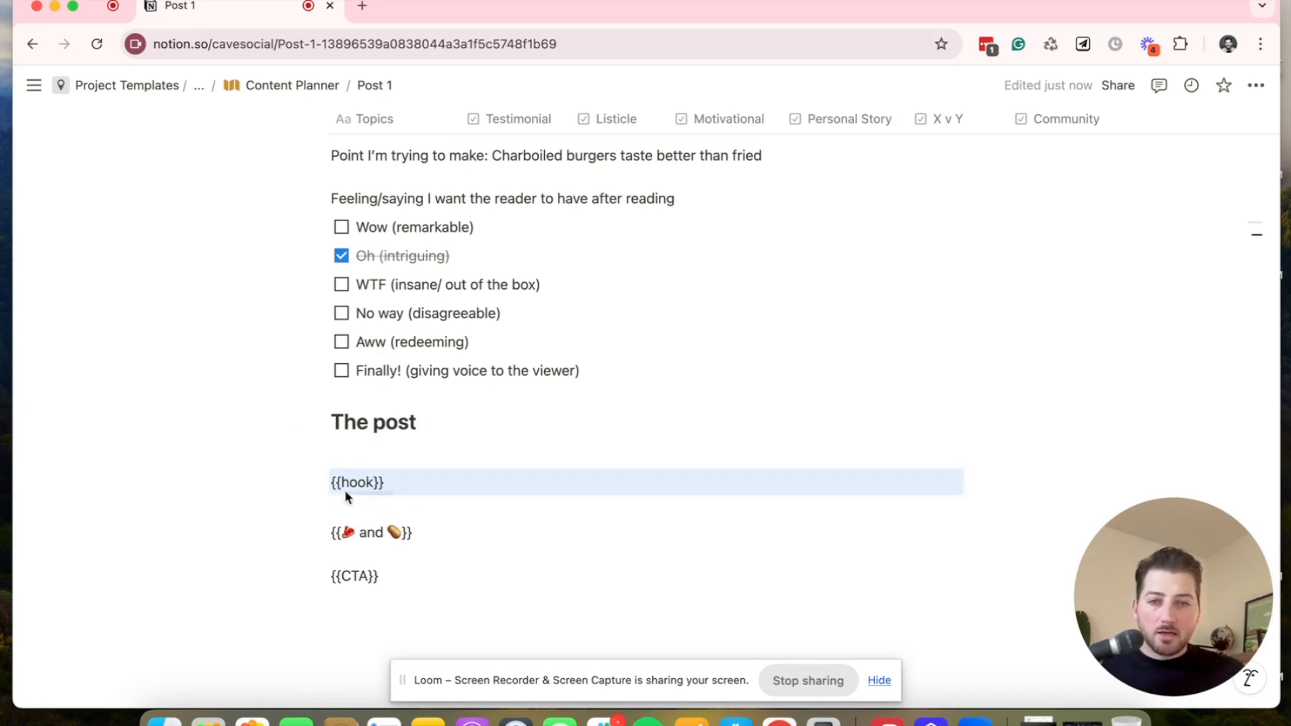
triple_click(357, 482)
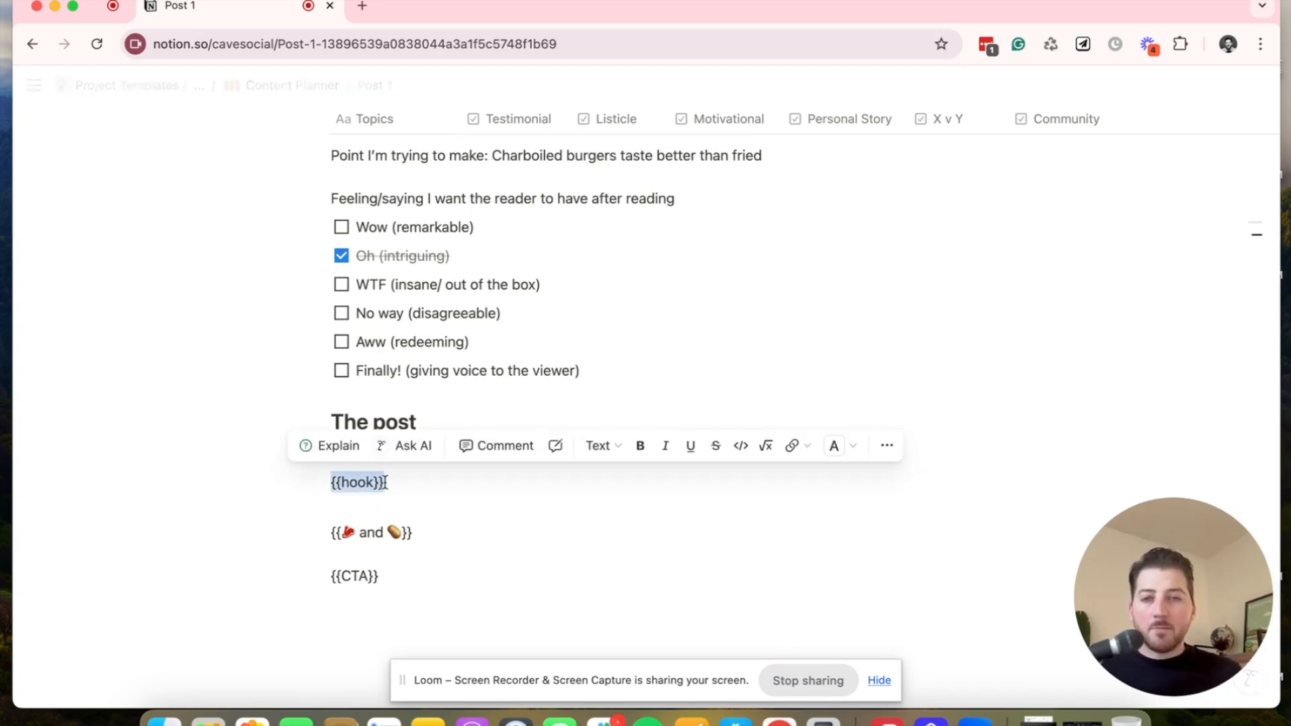
type("Did you know your ancestor")
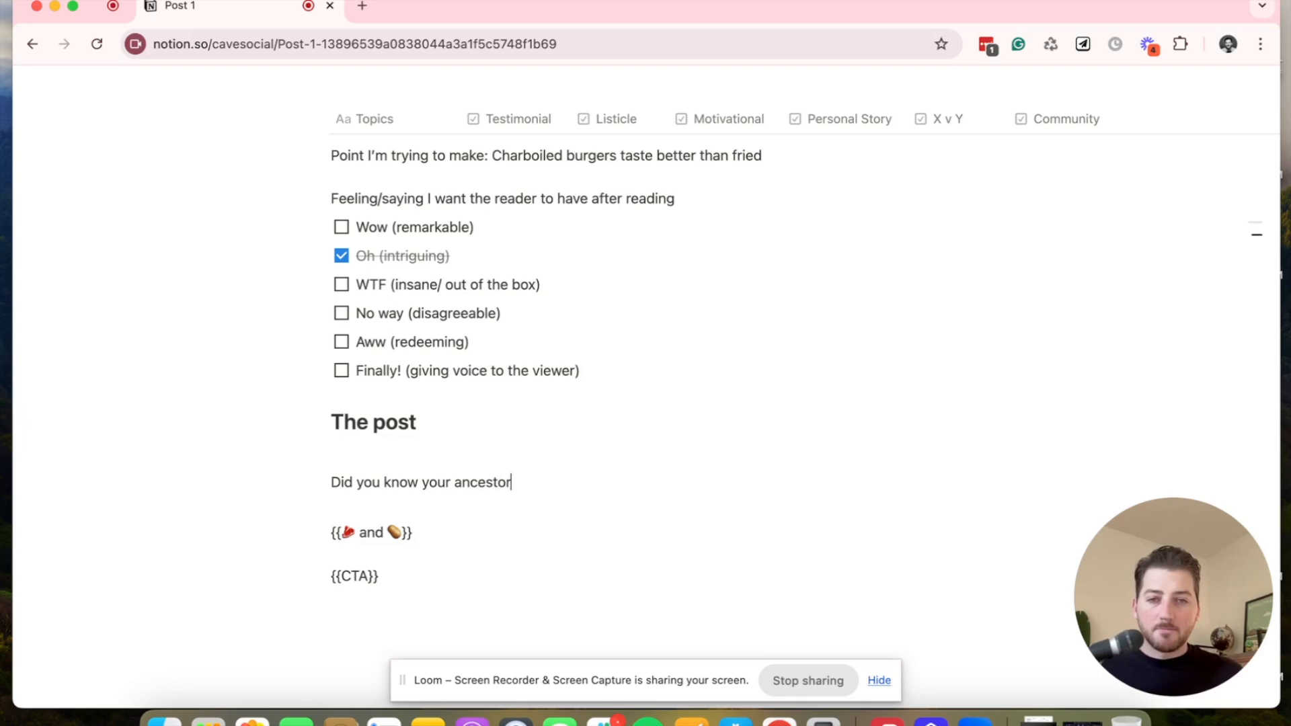
type("s cooked everything ove")
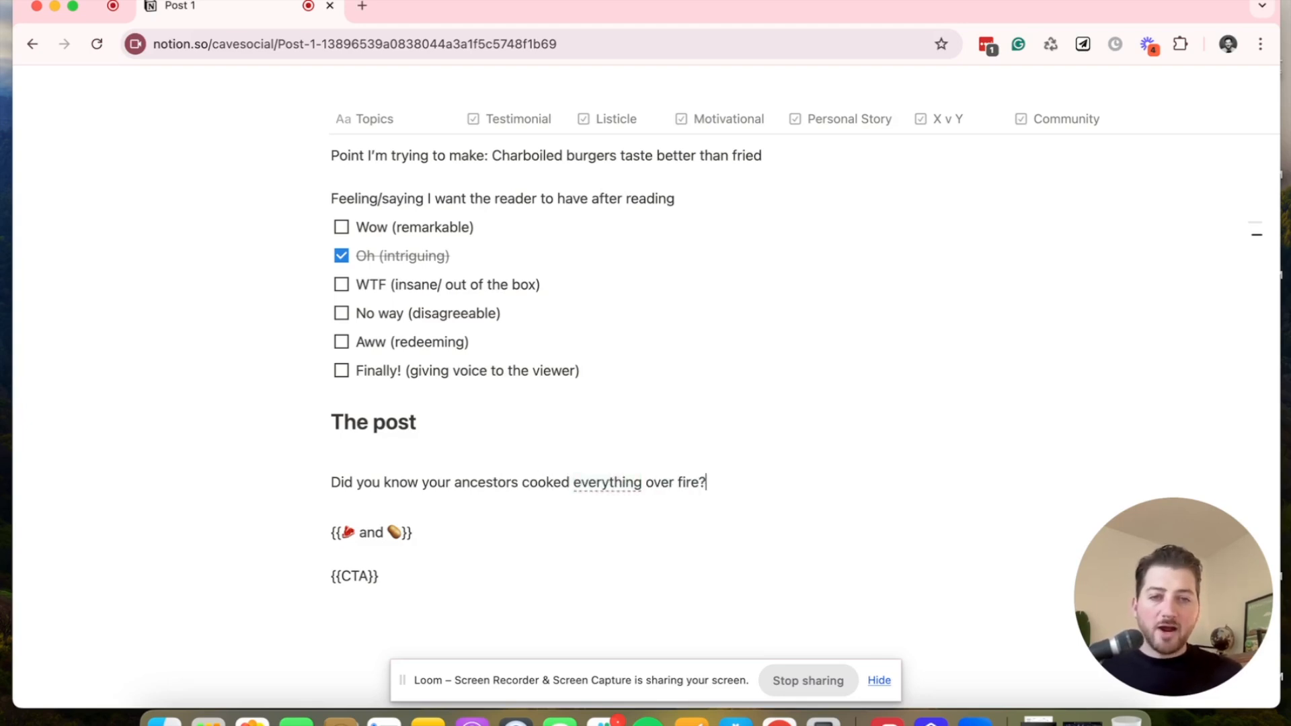
type("r fire?")
key("Return")
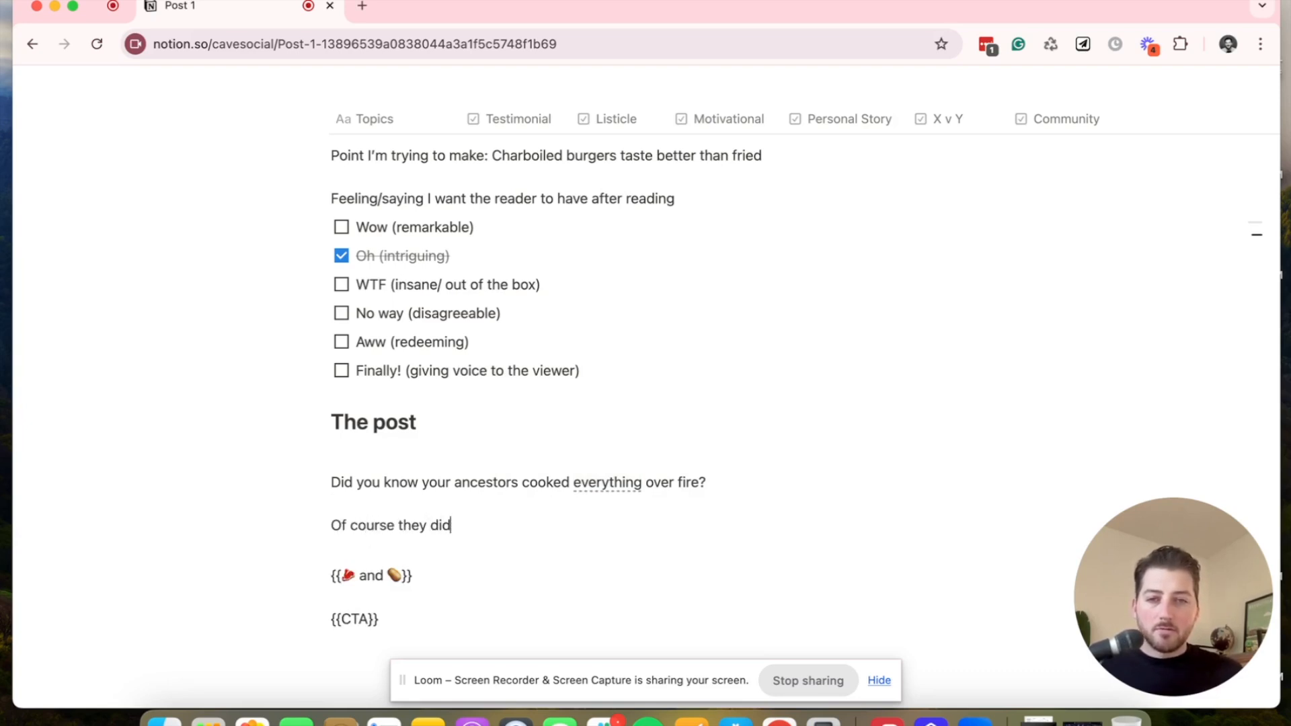
key("Return")
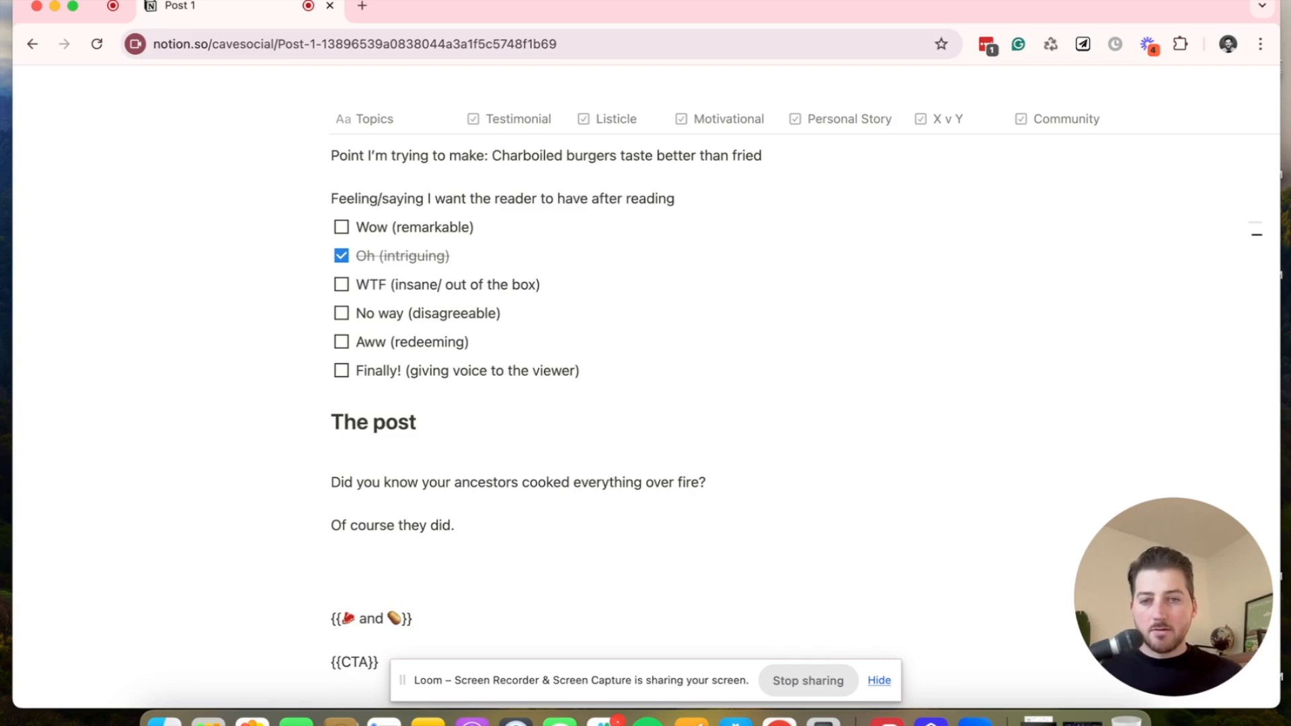
Replace the meat and potatoes placeholder with "That's because cooking over fire is better, period.".
scroll(412, 497, "down", 1)
left_click_drag(432, 605, 326, 585)
key("BackSpace")
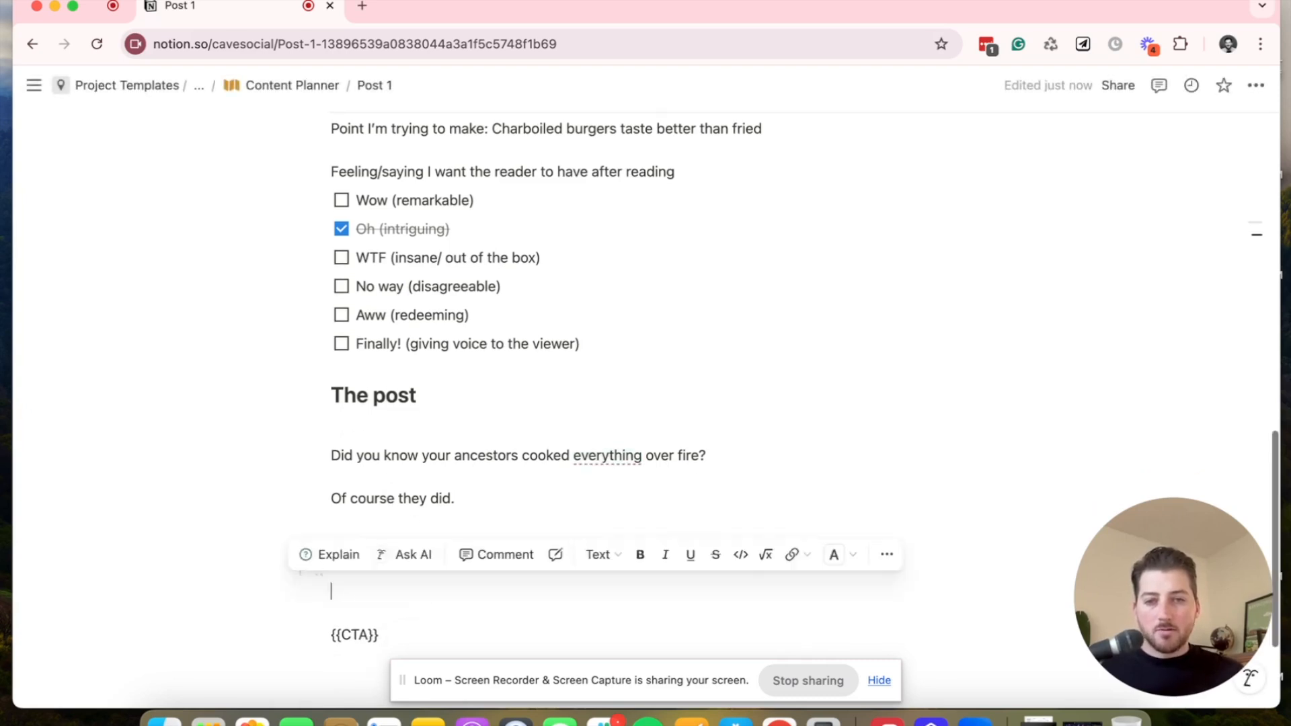
key("BackSpace")
type("That's because cooking over fire is better, per")
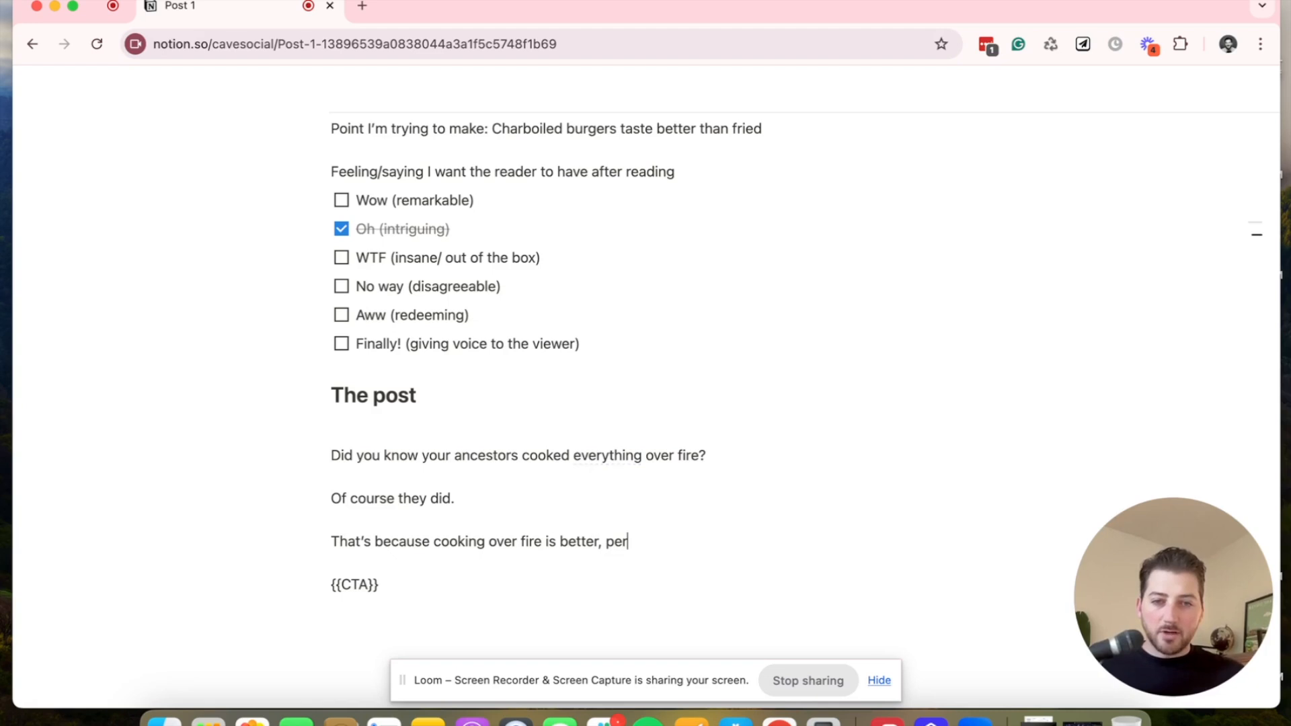
key("BackSpace")
key("BackSpace")
key("BackSpace")
Add the filler line "Blah blah blah." to the post body above the {{CTA}} placeholder.
key("Return")
type("Blah blah albh")
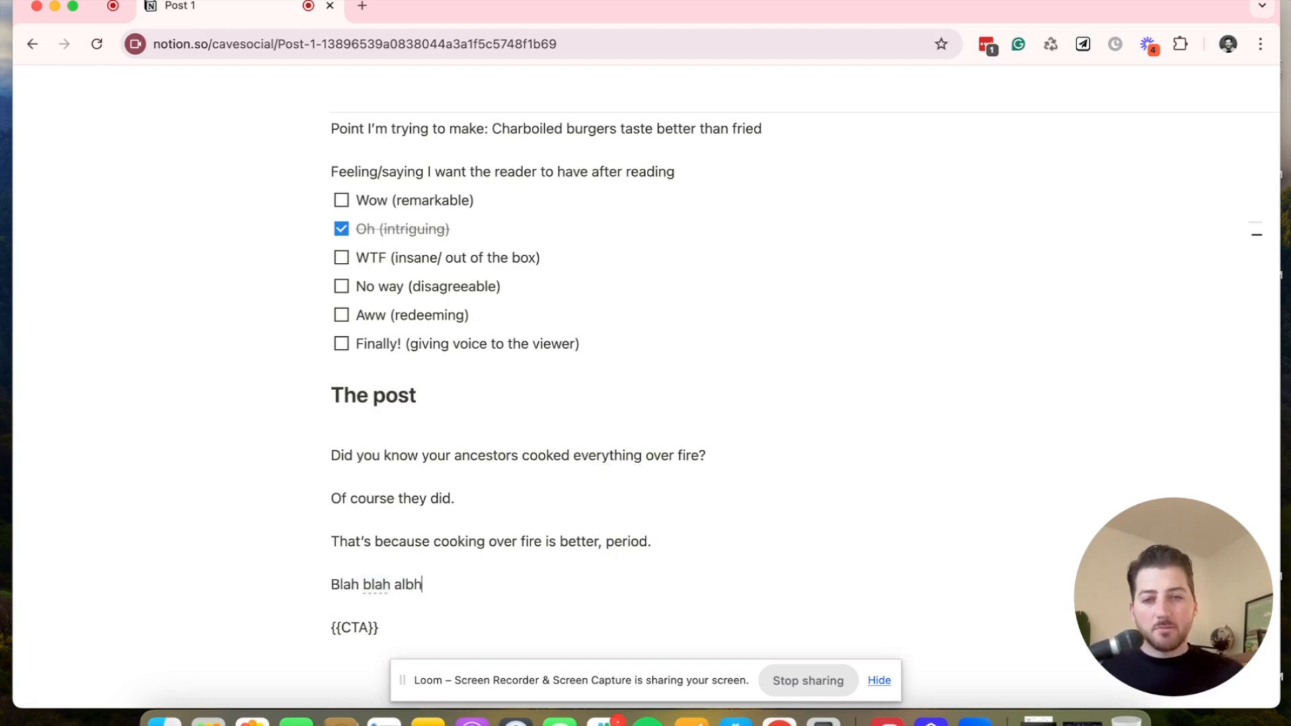
key("BackSpace")
key("BackSpace")
key("BackSpace")
key("BackSpace")
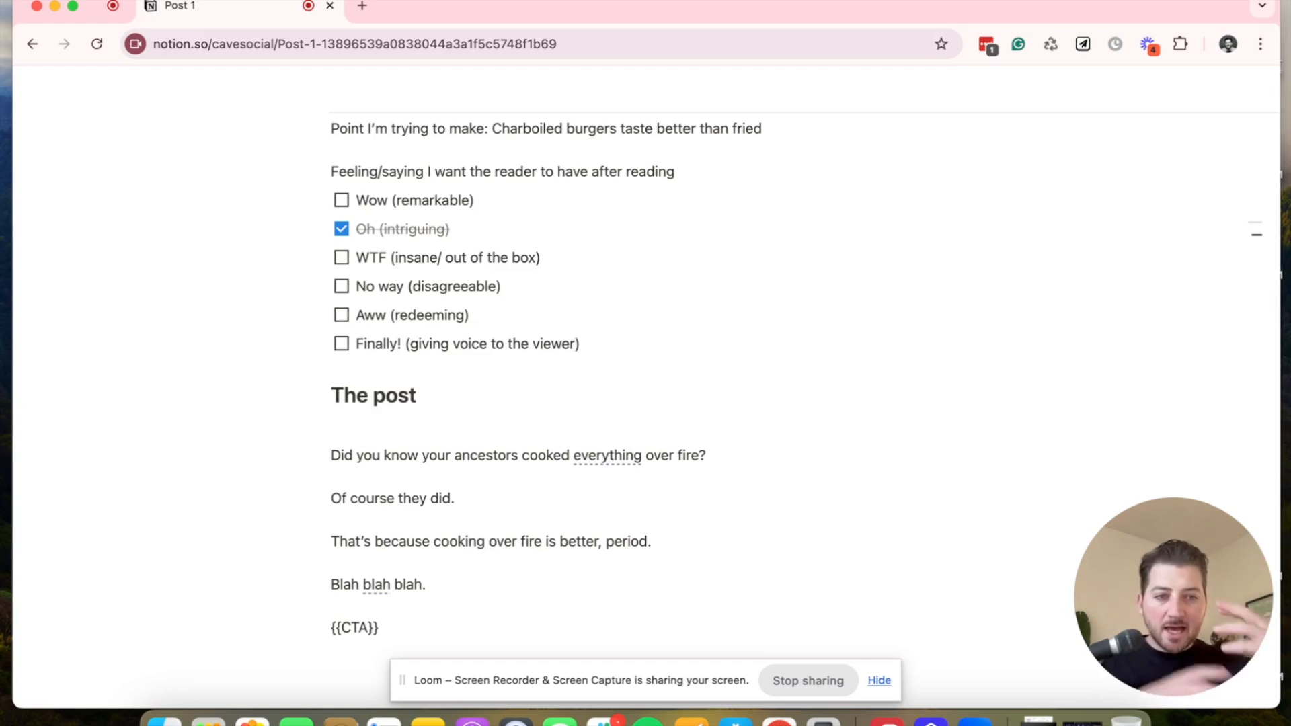
Replace the {{CTA}} placeholder with the call to action "Go to the closest BK".
scroll(289, 585, "down", 2)
left_click_drag(381, 560, 303, 559)
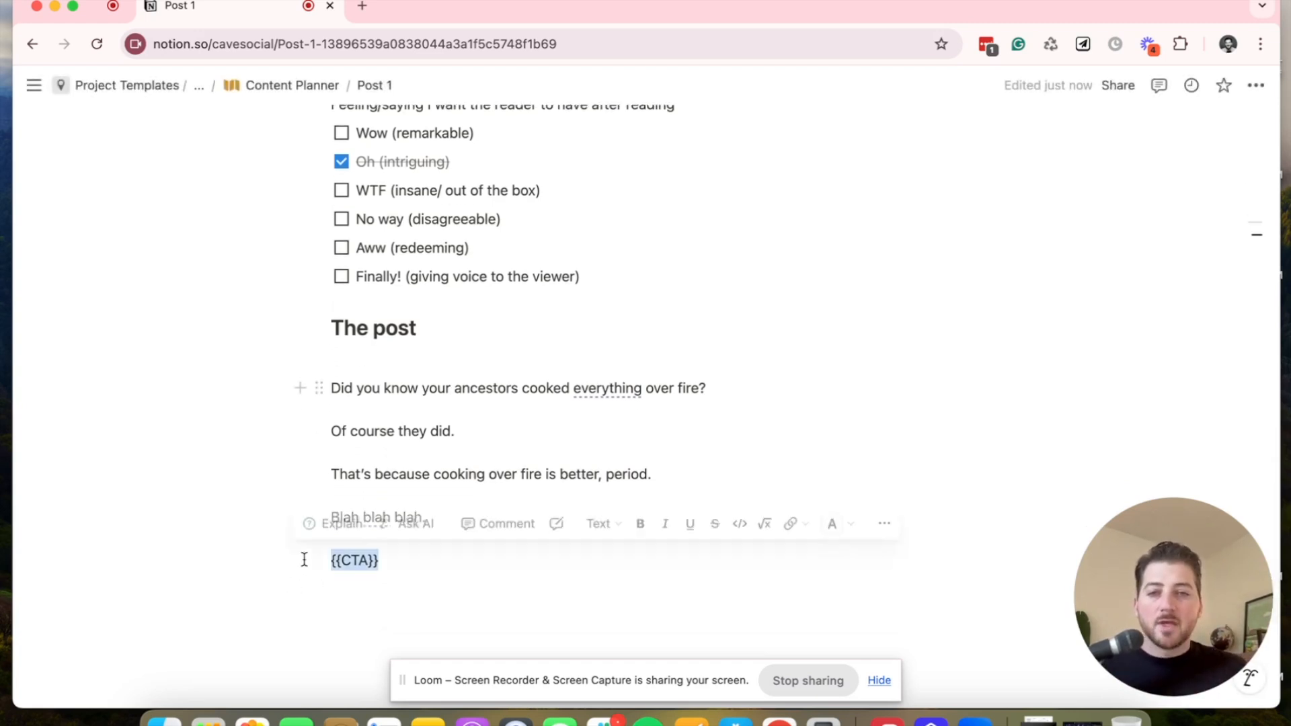
type("G")
type("o to your")
key("BackSpace")
key("BackSpace")
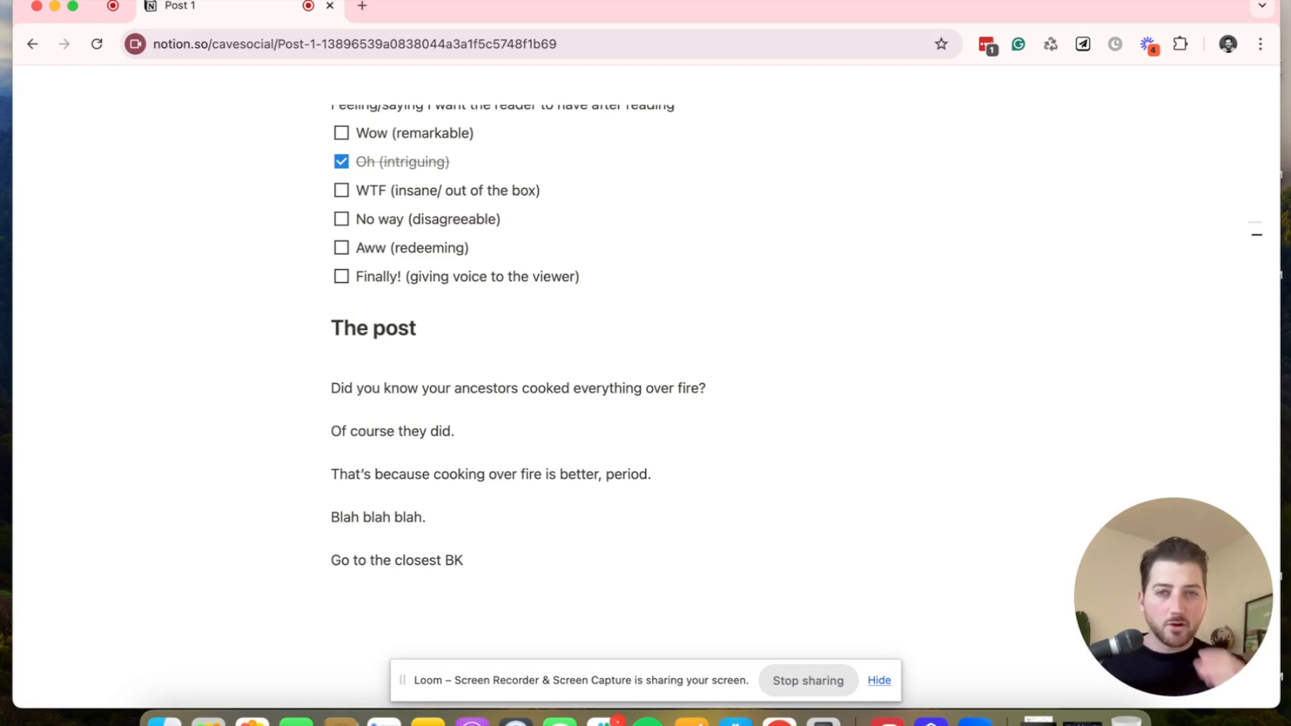
scroll(551, 431, "up", 5)
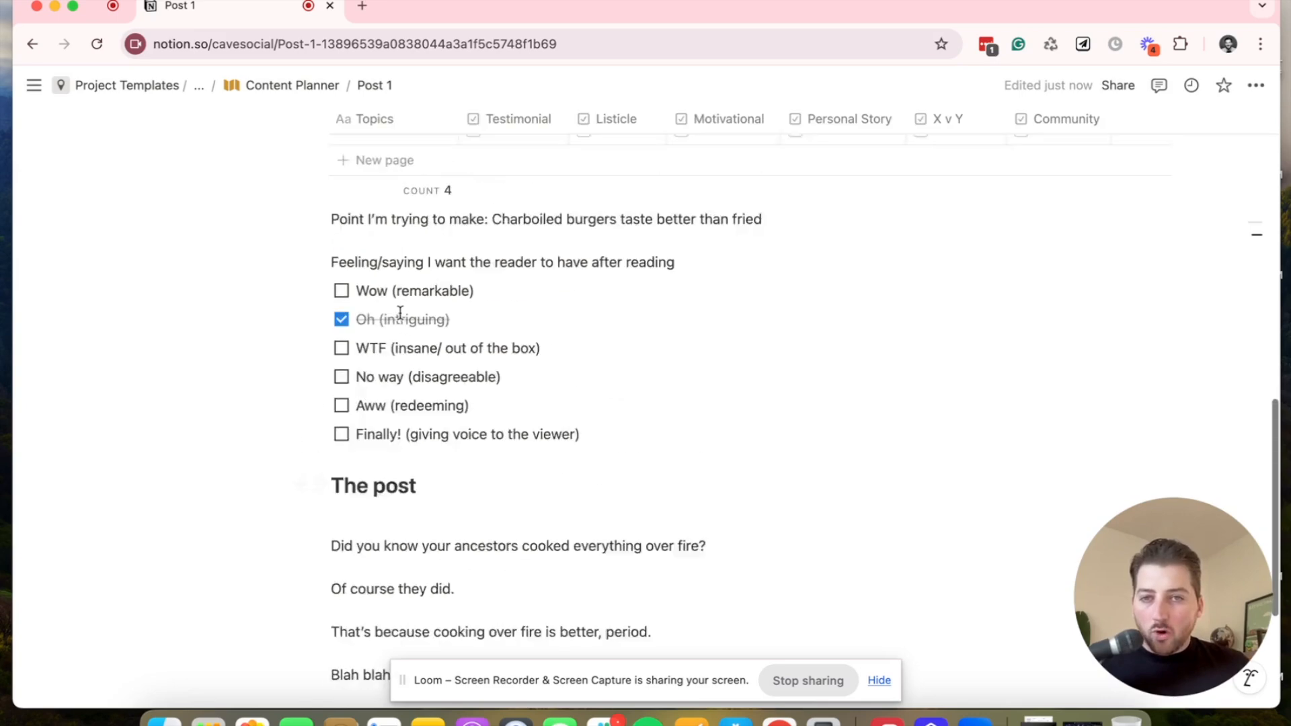
scroll(475, 484, "up", 5)
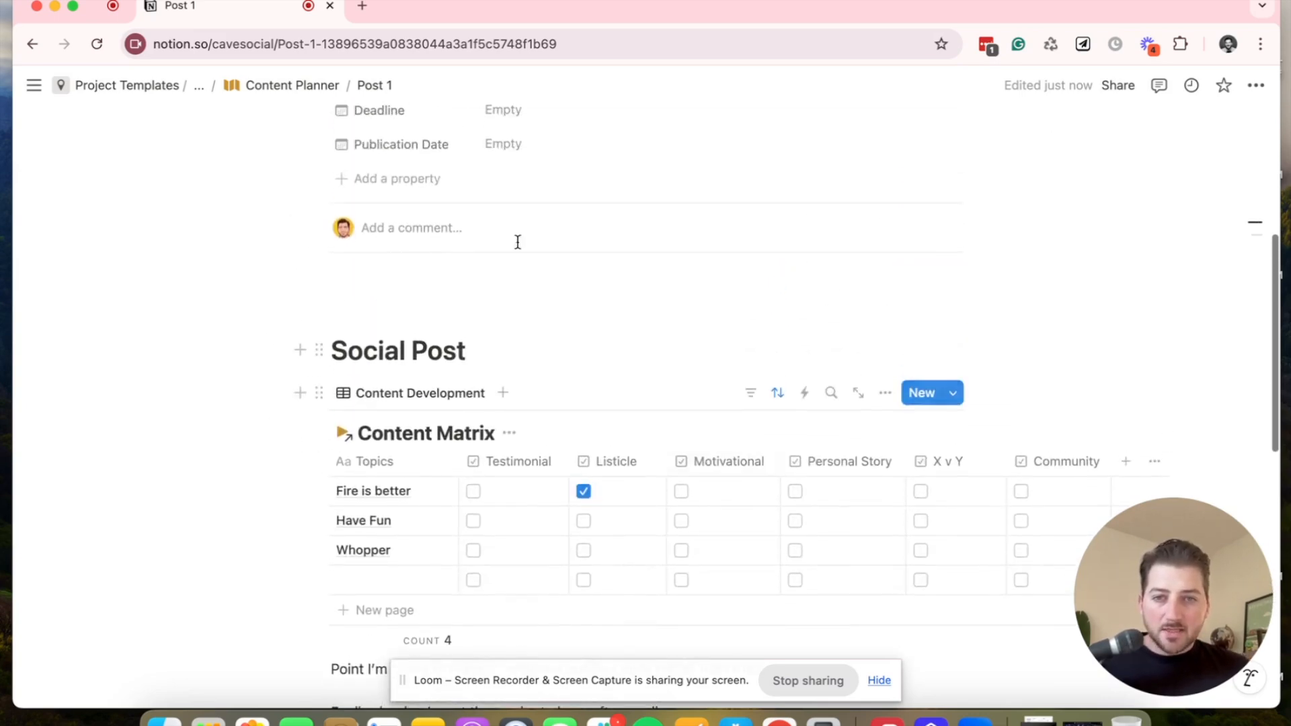
In the Content Matrix, tick Personal Story for Have Fun, Motivational and Testimonial for Whopper, and Community for Fire is better.
scroll(534, 345, "down", 10)
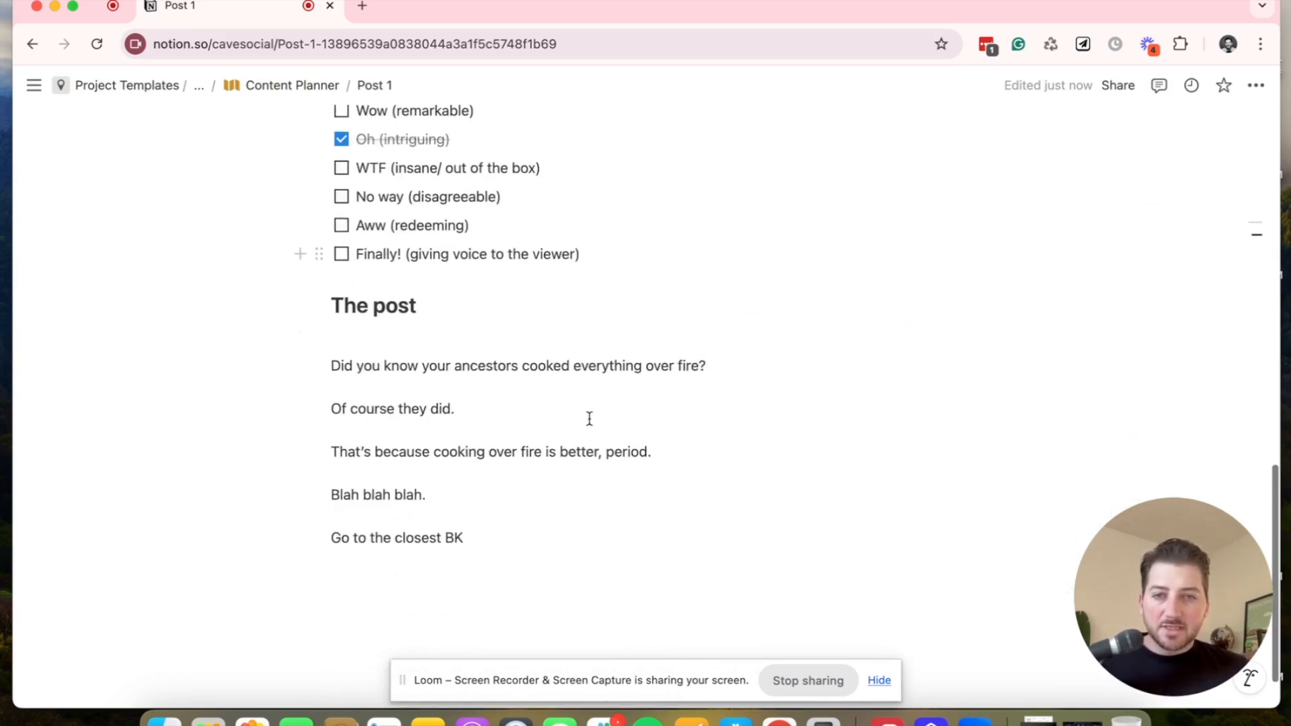
scroll(556, 397, "up", 10)
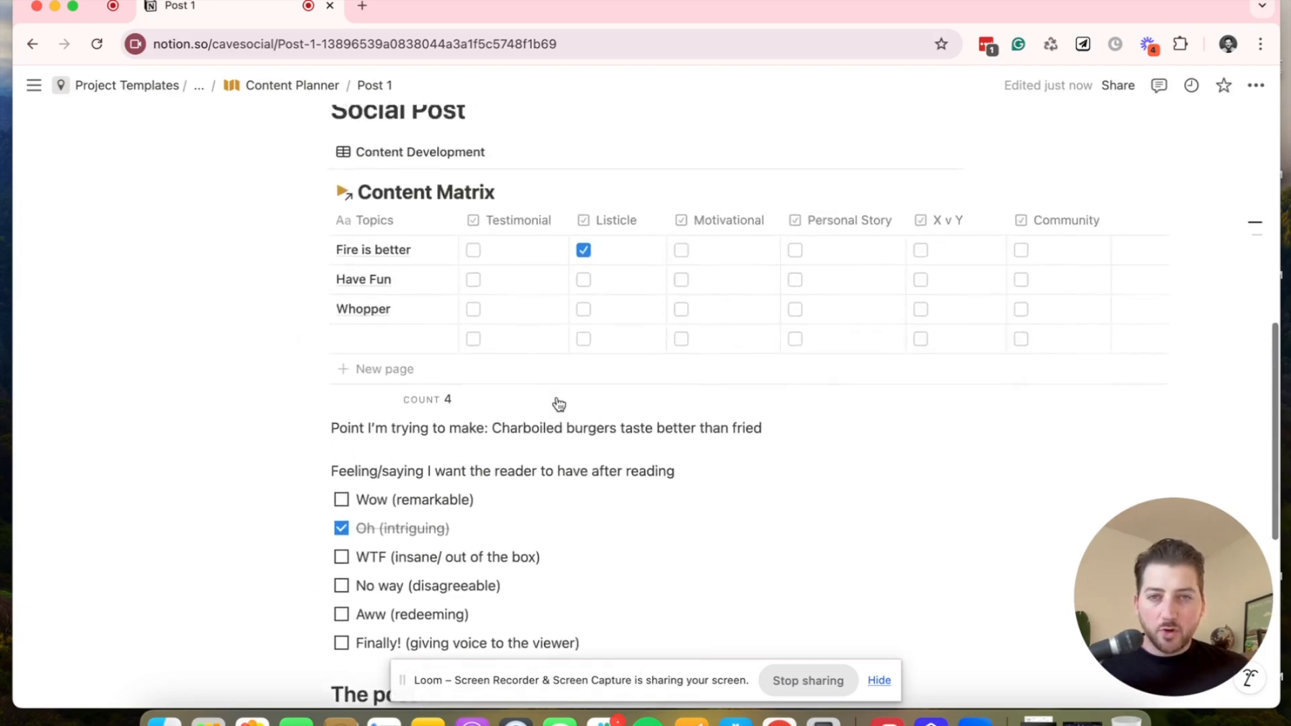
scroll(557, 395, "up", 1)
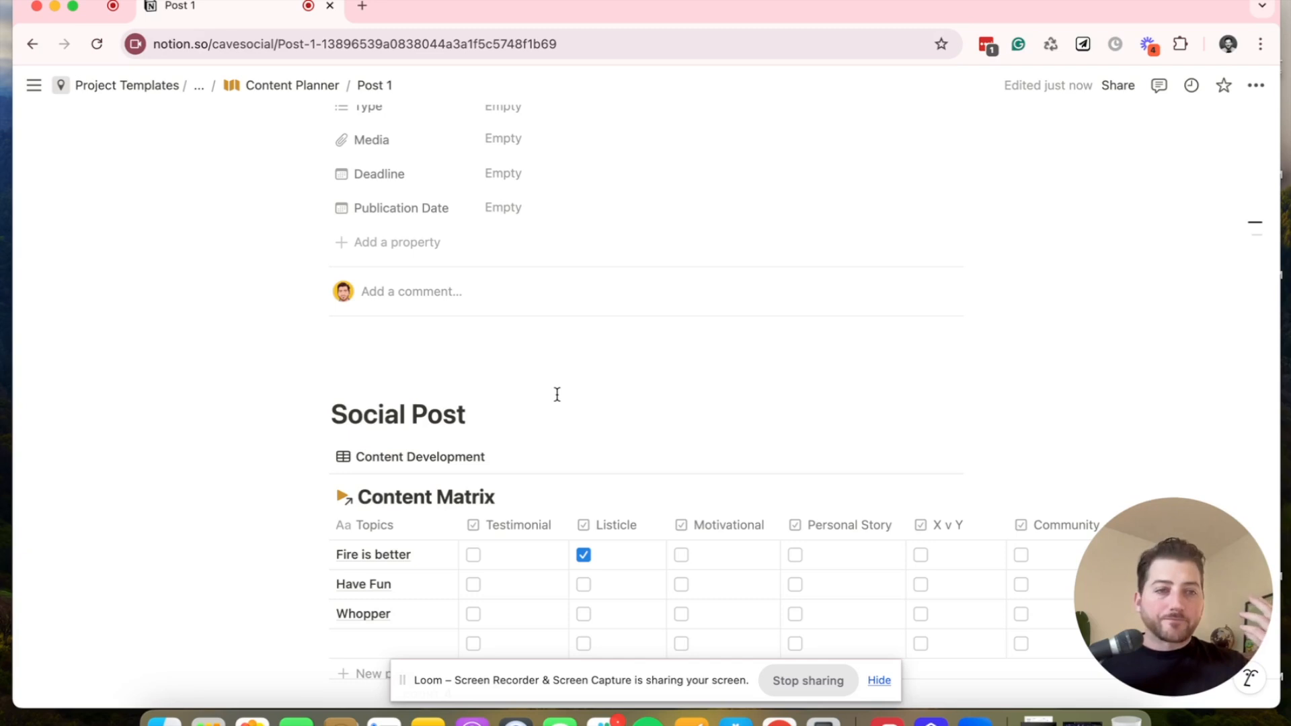
scroll(557, 395, "down", 2)
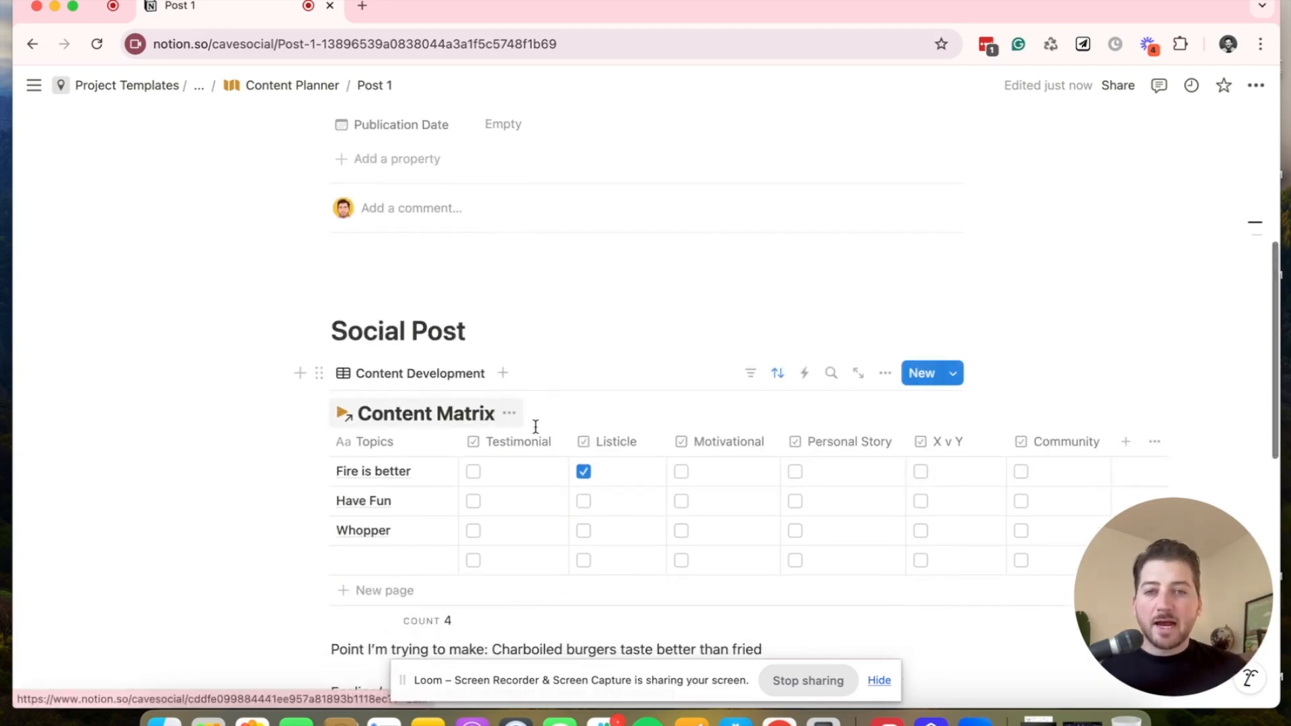
left_click(795, 501)
left_click(681, 531)
left_click(473, 530)
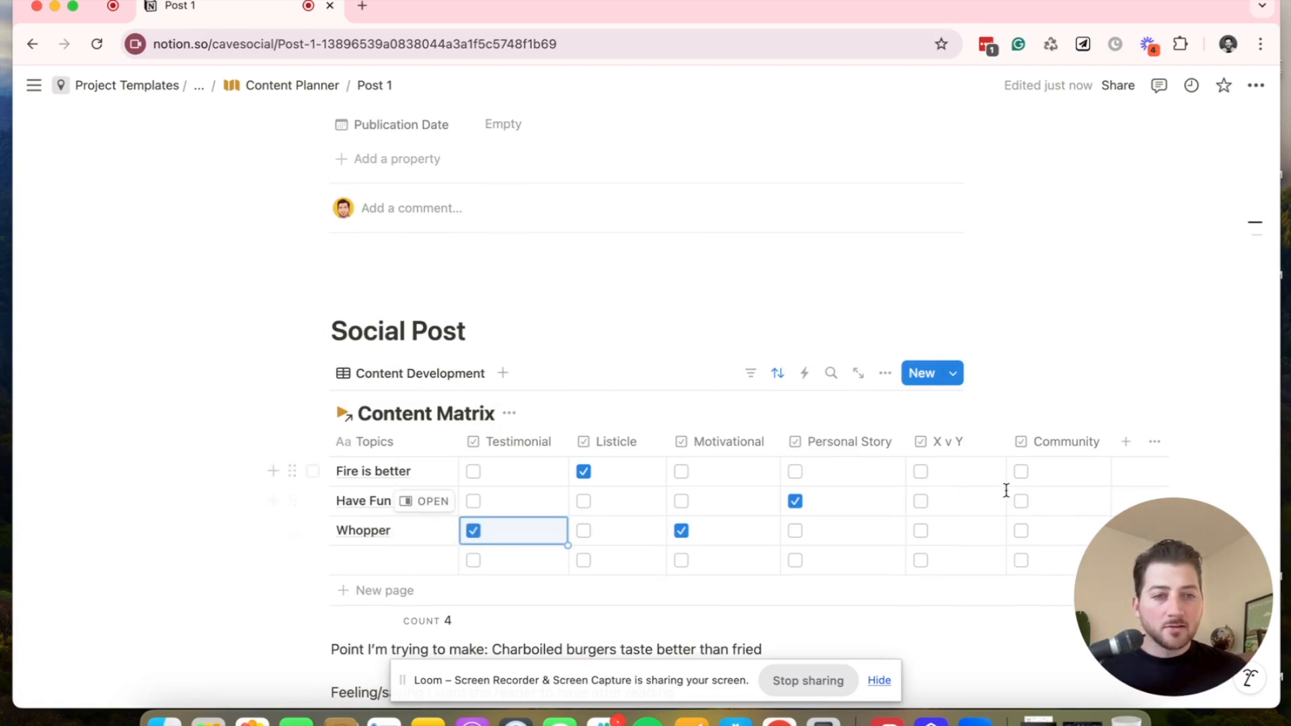
left_click(1020, 471)
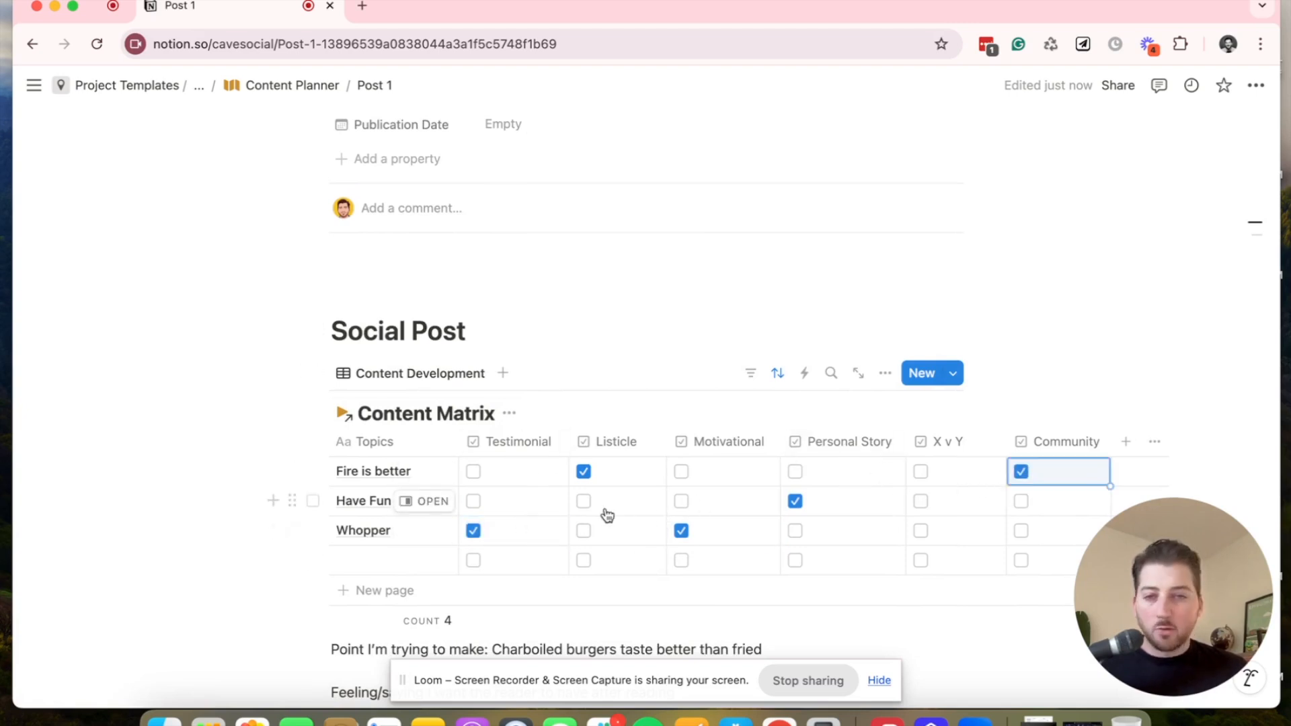
Return to the Content Planner and add a new card named "post 2" to the Idea column.
scroll(605, 386, "up", 8)
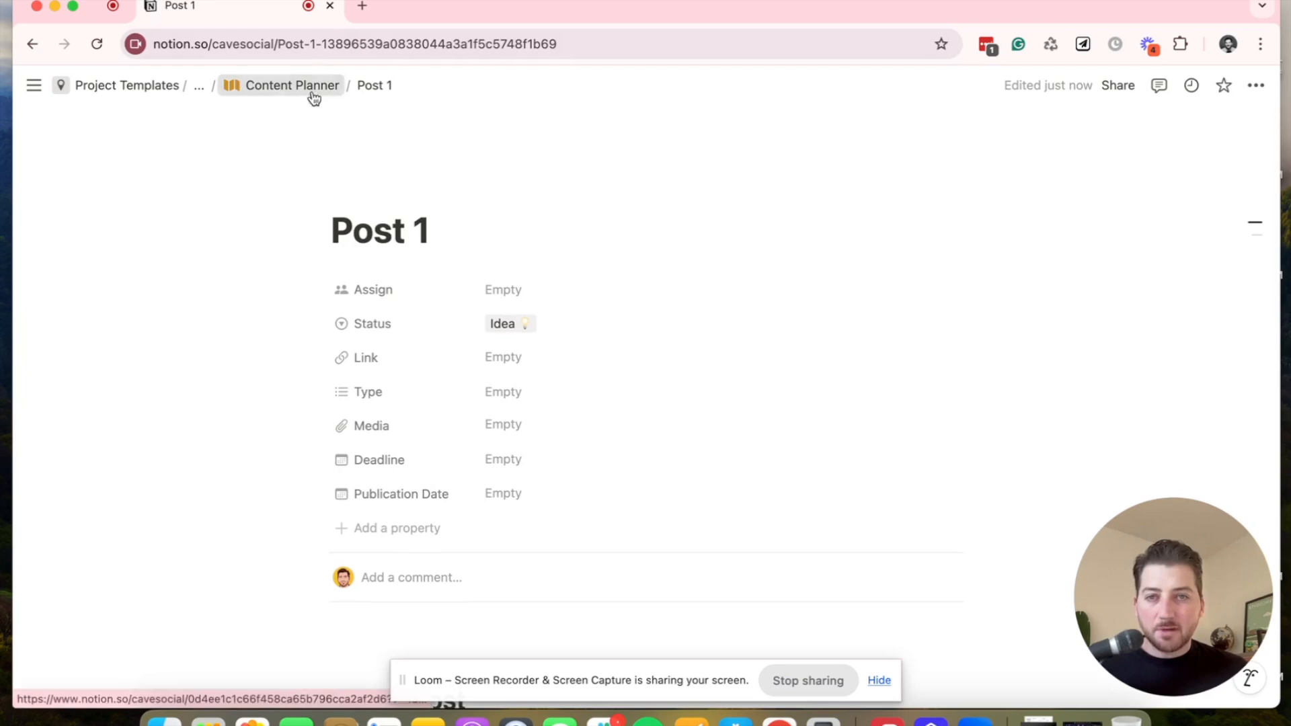
left_click(314, 87)
left_click(150, 522)
type("post 2")
key("Return")
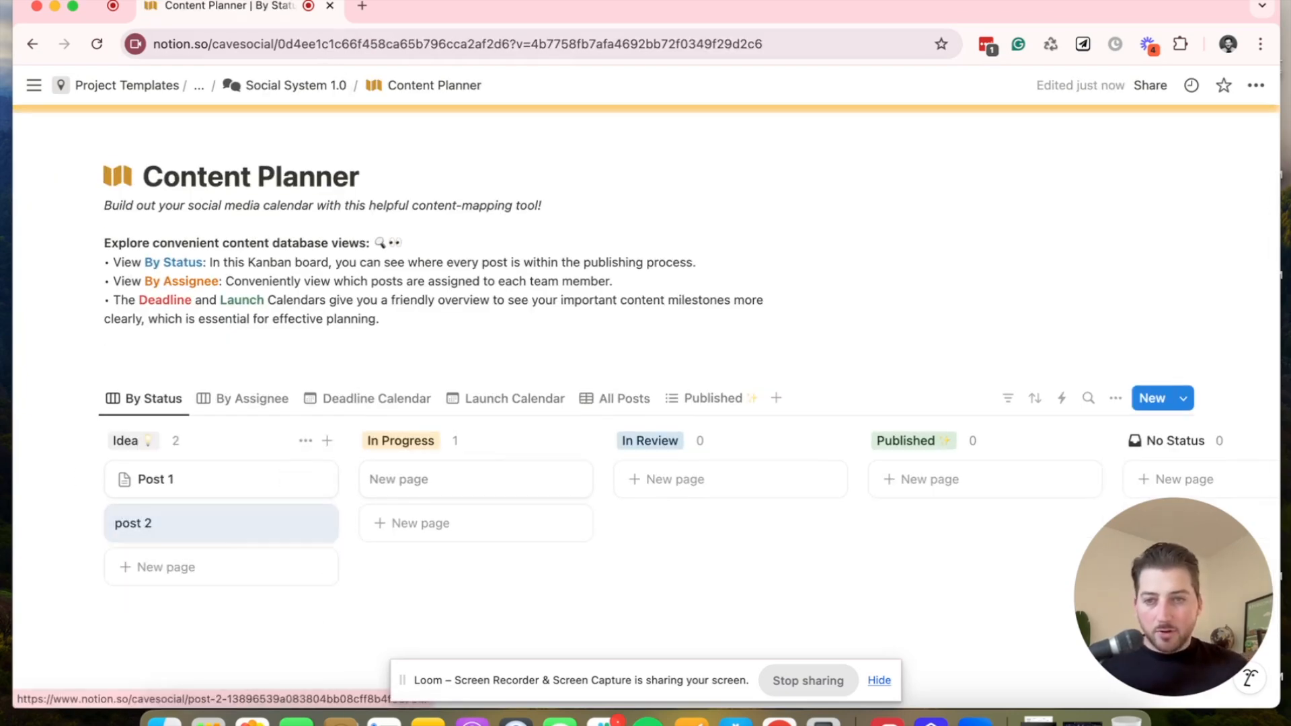
Open the post 2 card and fill its page with the Social Post template.
left_click(187, 519)
scroll(787, 428, "down", 3)
left_click(805, 460)
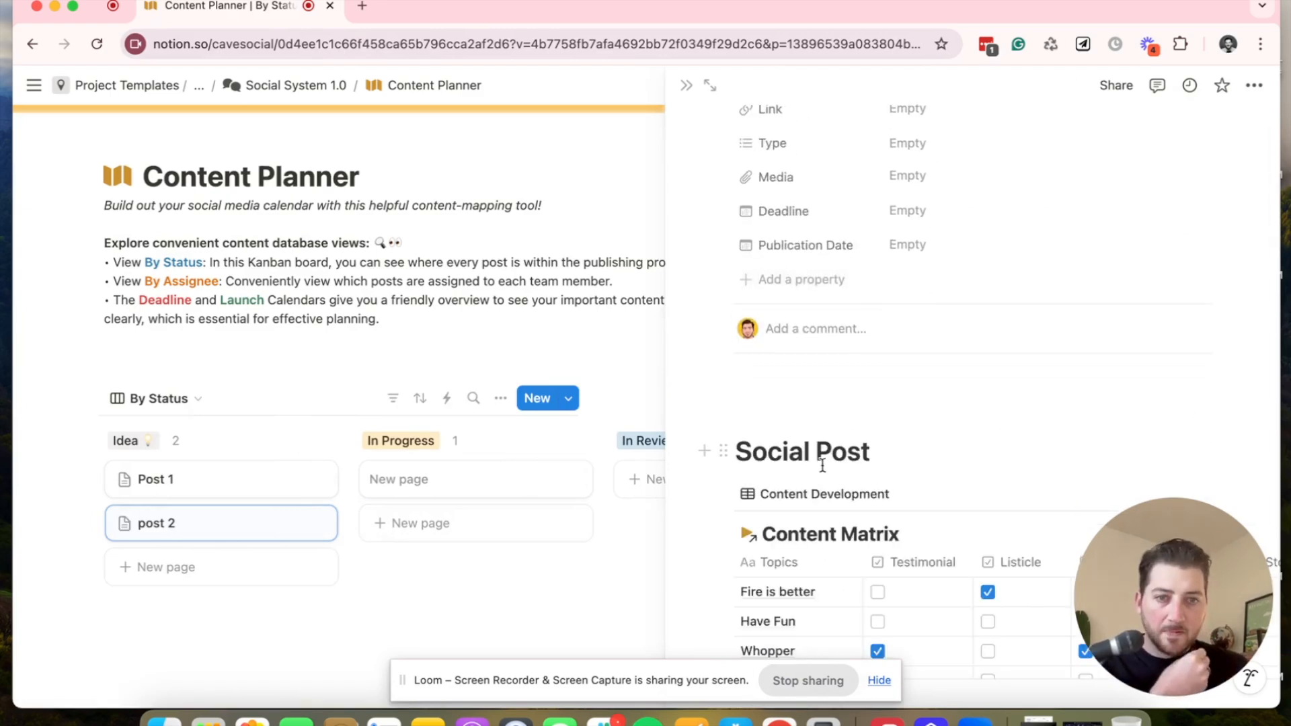
Examine the Content Matrix inside post 2 to see which topic and format combinations are already ticked.
scroll(908, 430, "down", 5)
scroll(945, 399, "right", 5)
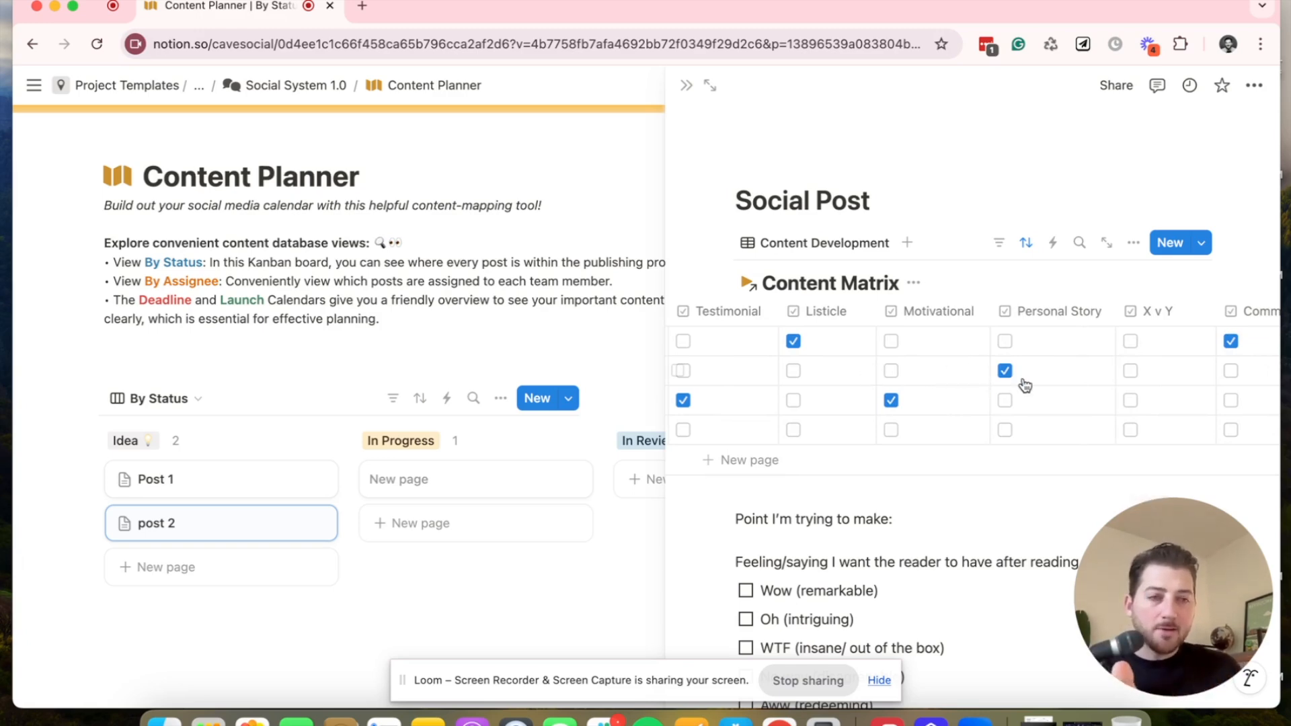
scroll(977, 367, "right", 2)
scroll(978, 367, "left", 2)
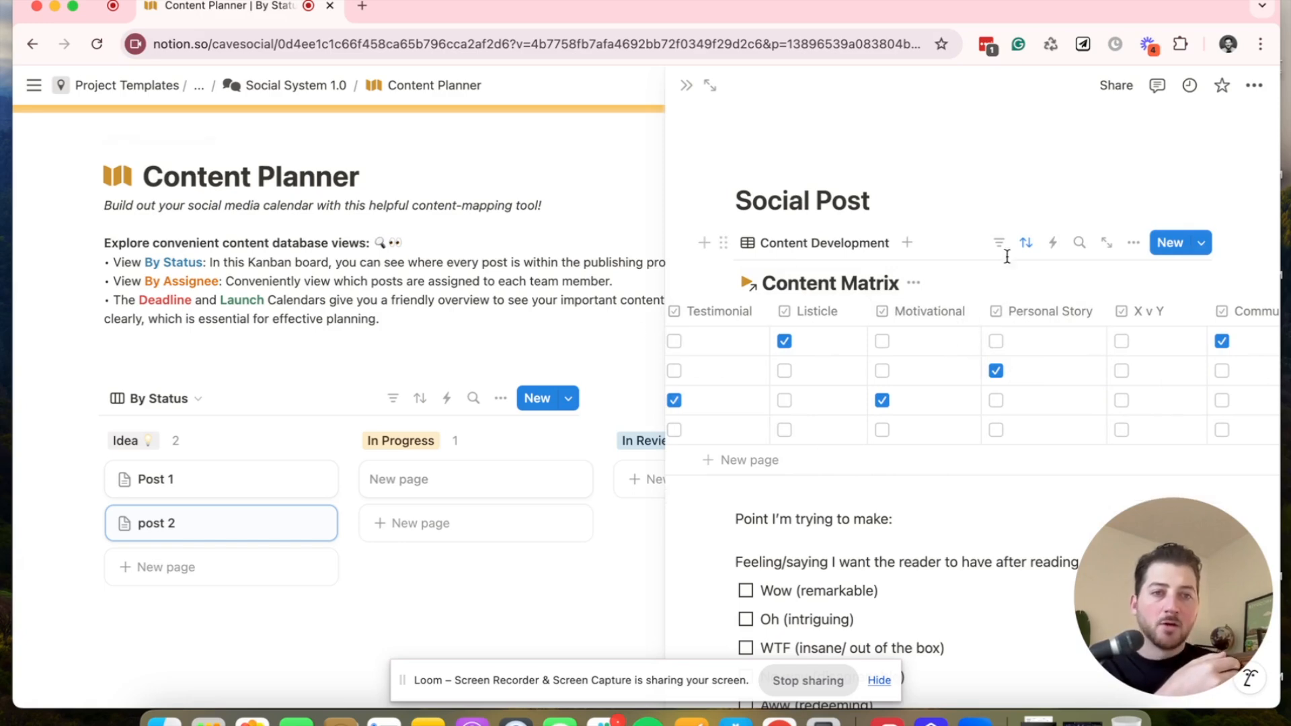
scroll(901, 356, "left", 3)
scroll(899, 350, "left", 1)
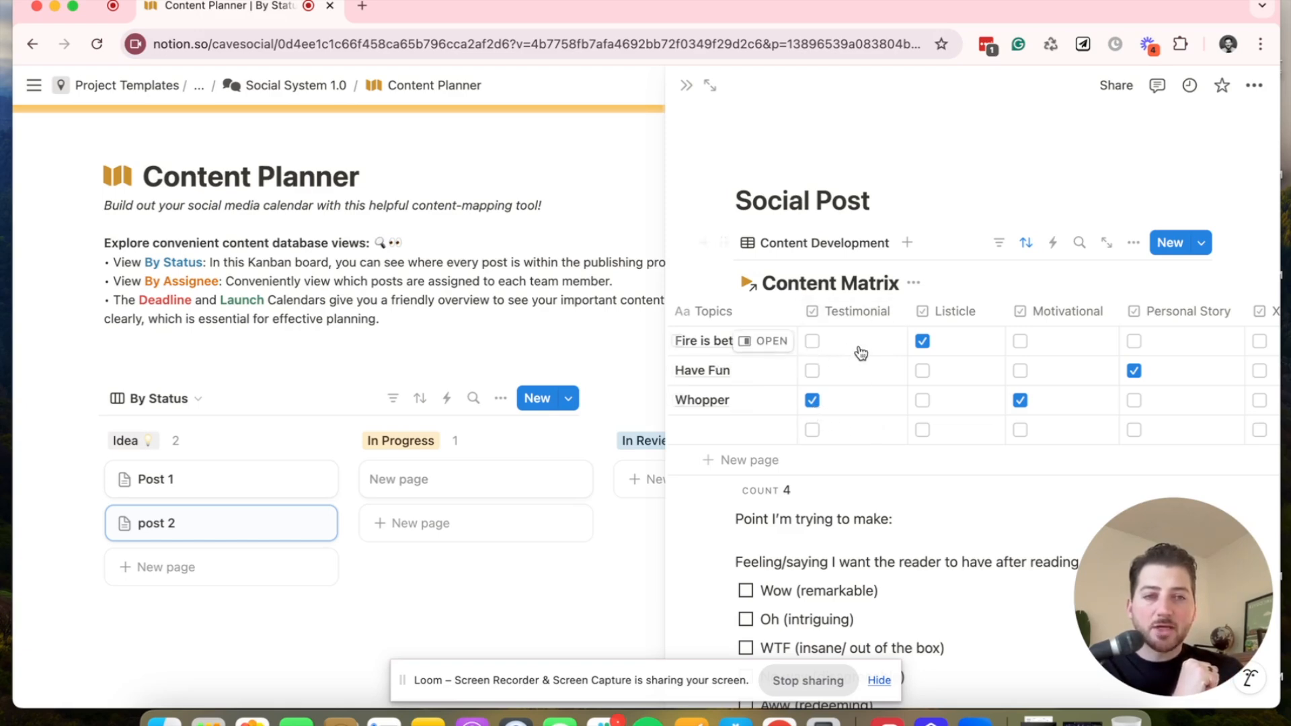
scroll(860, 351, "right", 5)
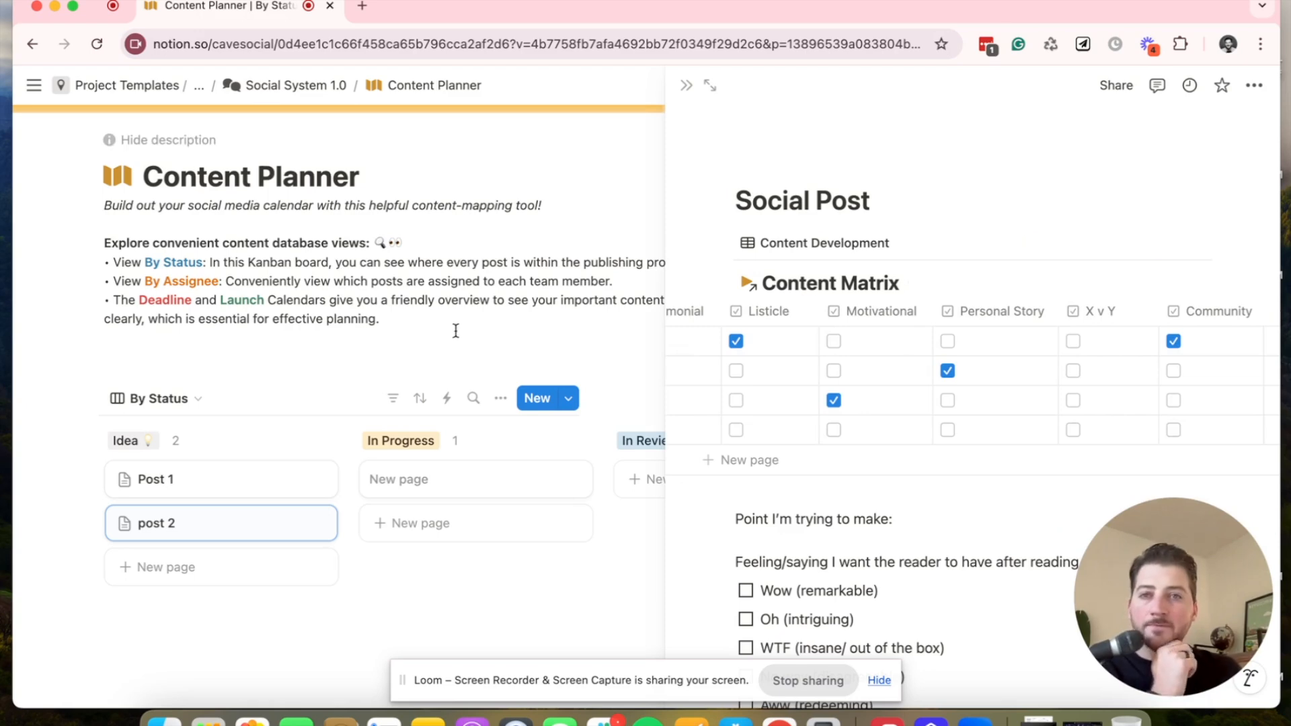
Go back to Social System 1.0, open the Linkedin Engagement List and follow the listed contact's profile link.
left_click(300, 86)
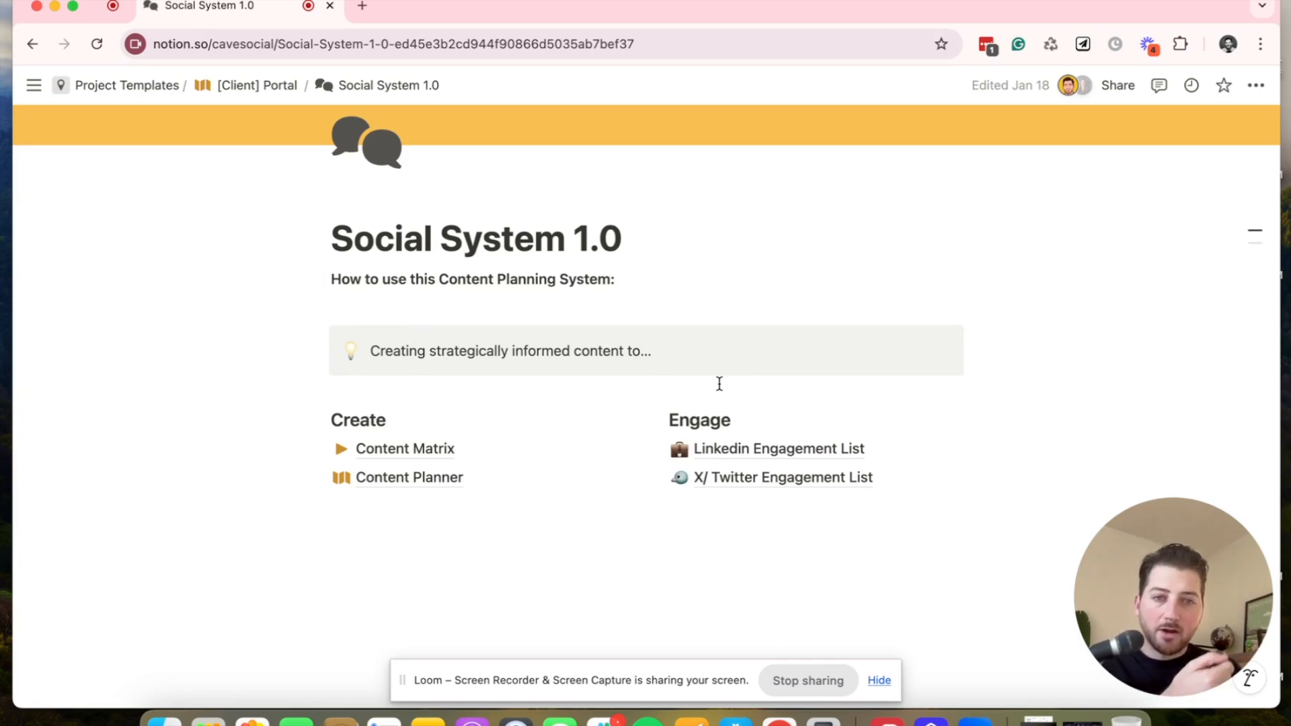
left_click(772, 459)
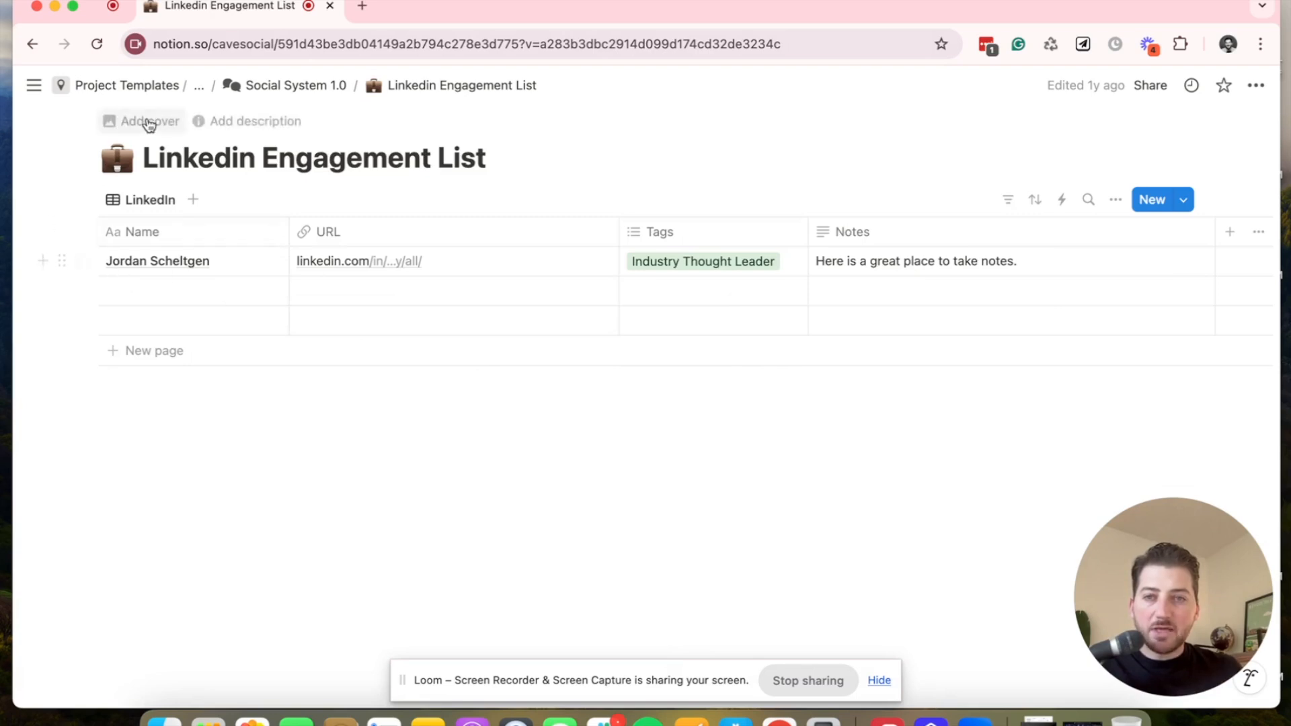
left_click(382, 272)
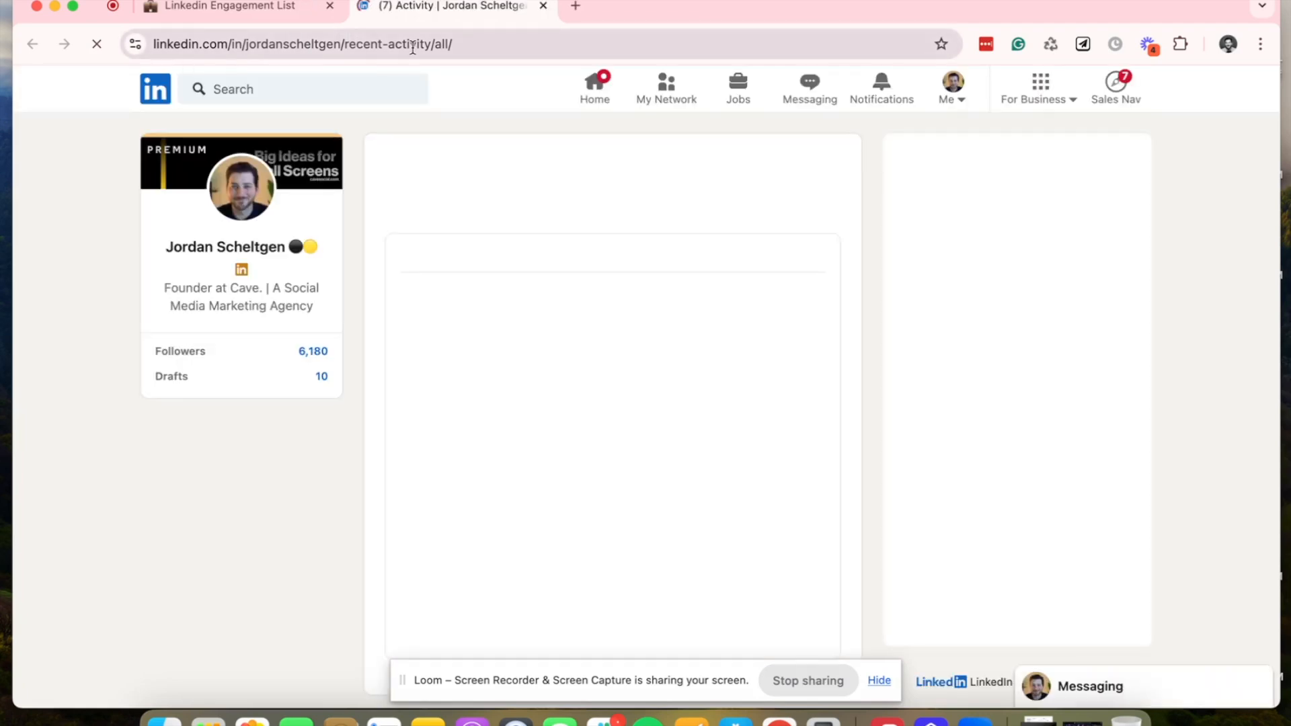
Highlight the "/recent-activity/all/" part of the LinkedIn address and look through the contact's recent posts.
left_click_drag(496, 44, 427, 43)
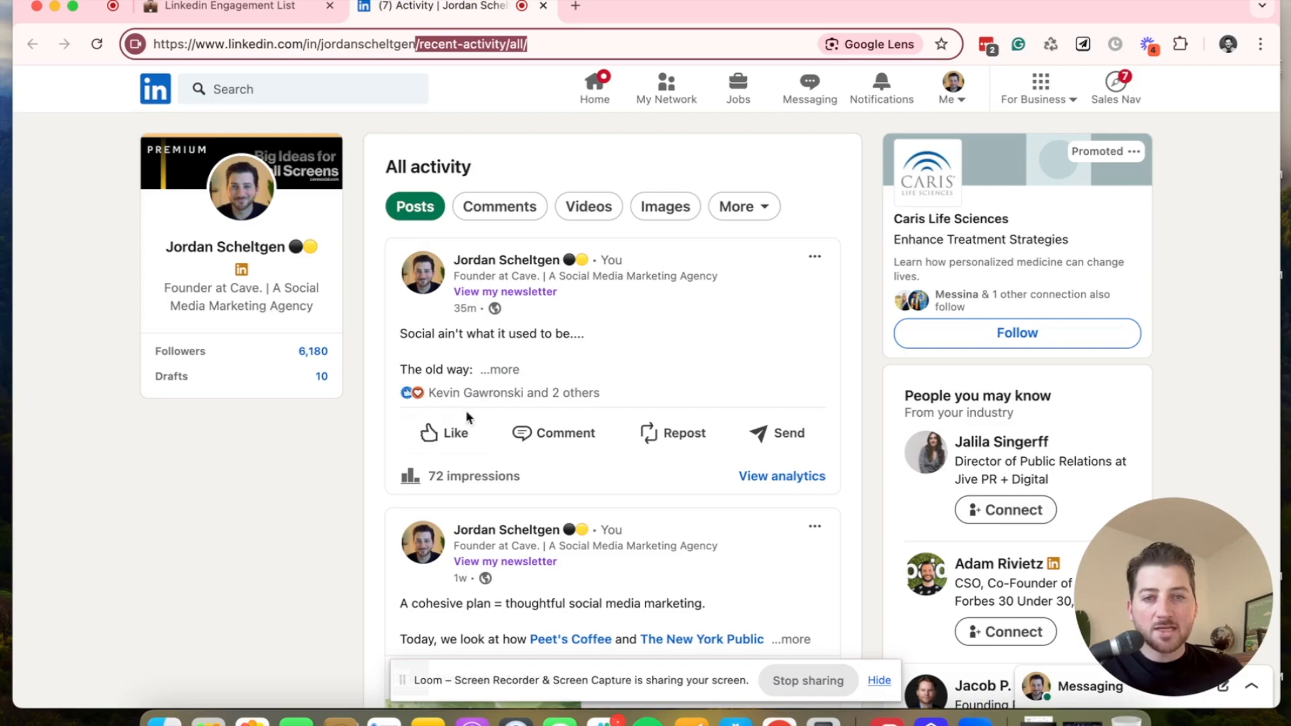
scroll(466, 417, "down", 8)
scroll(527, 359, "up", 2)
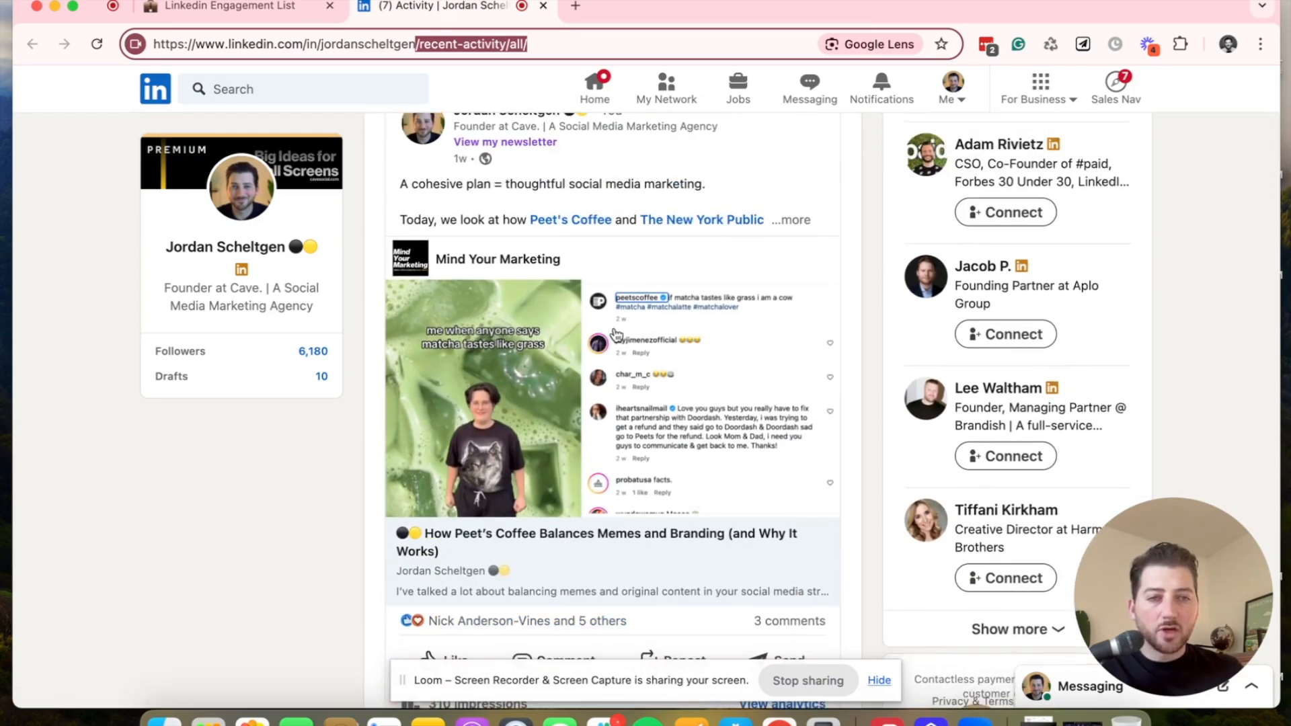
scroll(690, 517, "up", 6)
Switch back to Notion, open the X/ Twitter Engagement List from Social System 1.0 and follow the listed contact's profile link.
left_click(229, 7)
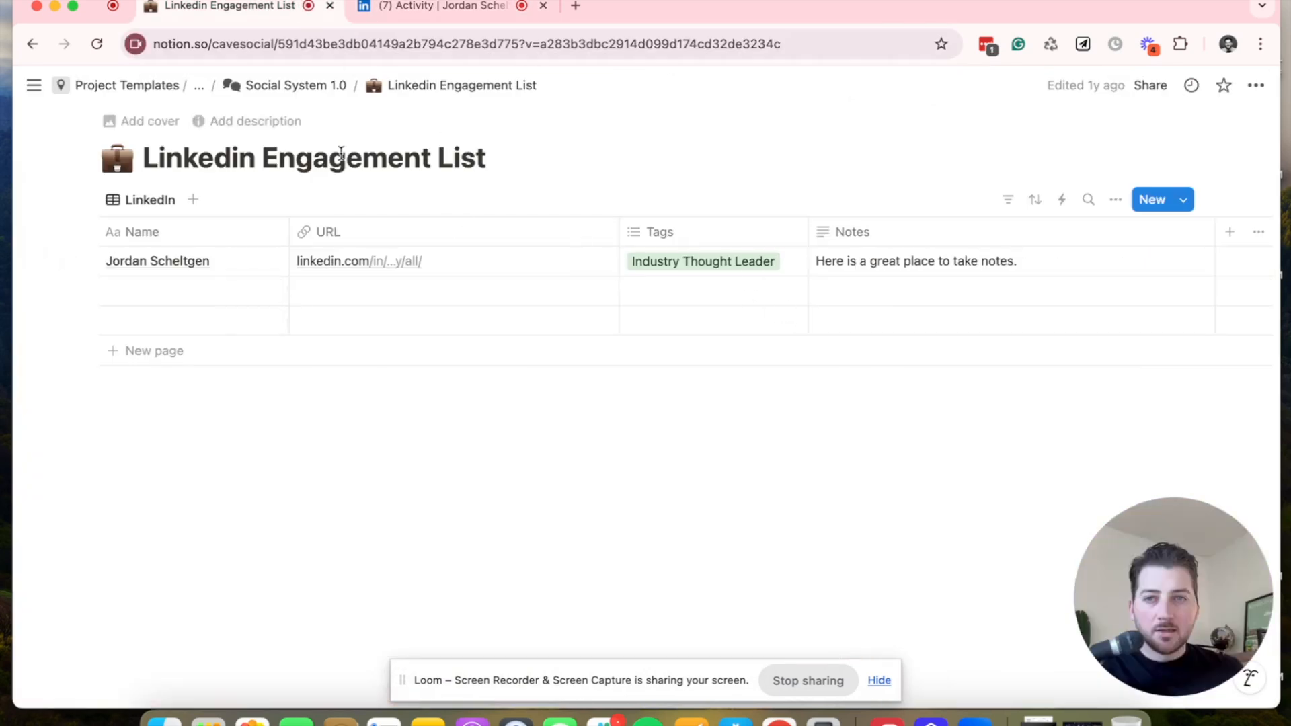
left_click(313, 88)
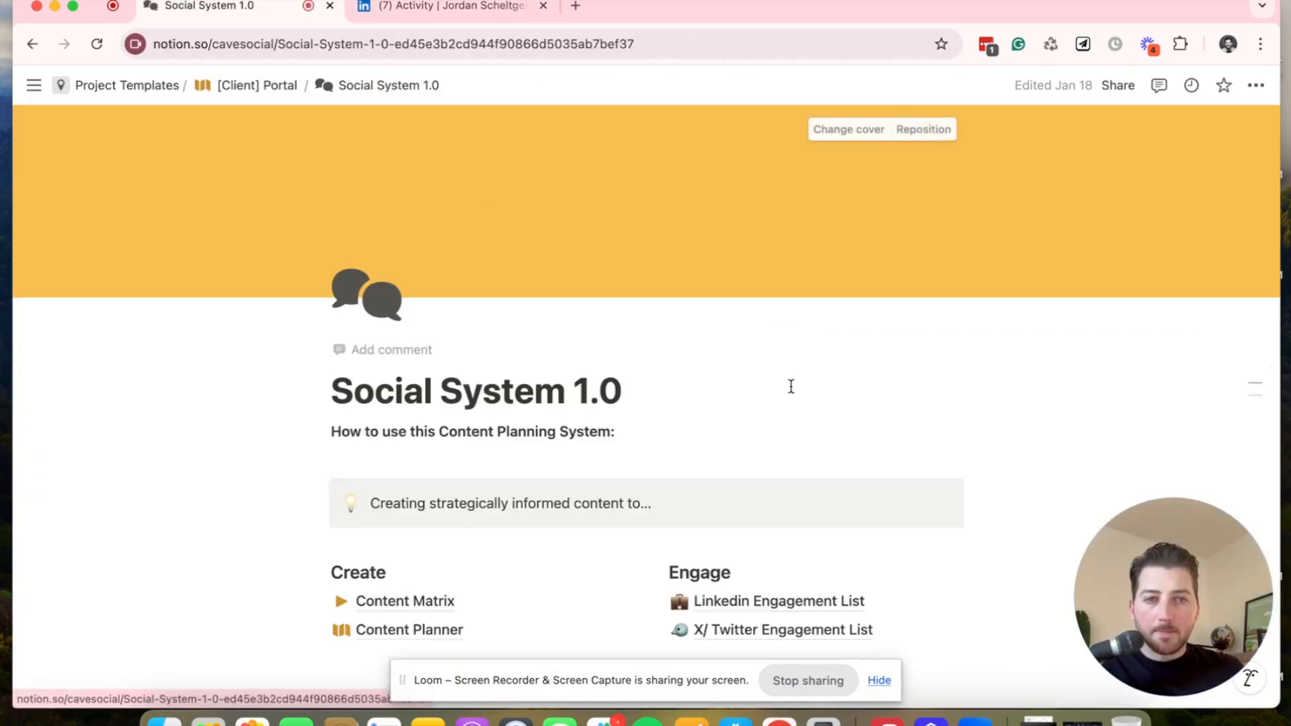
left_click(738, 630)
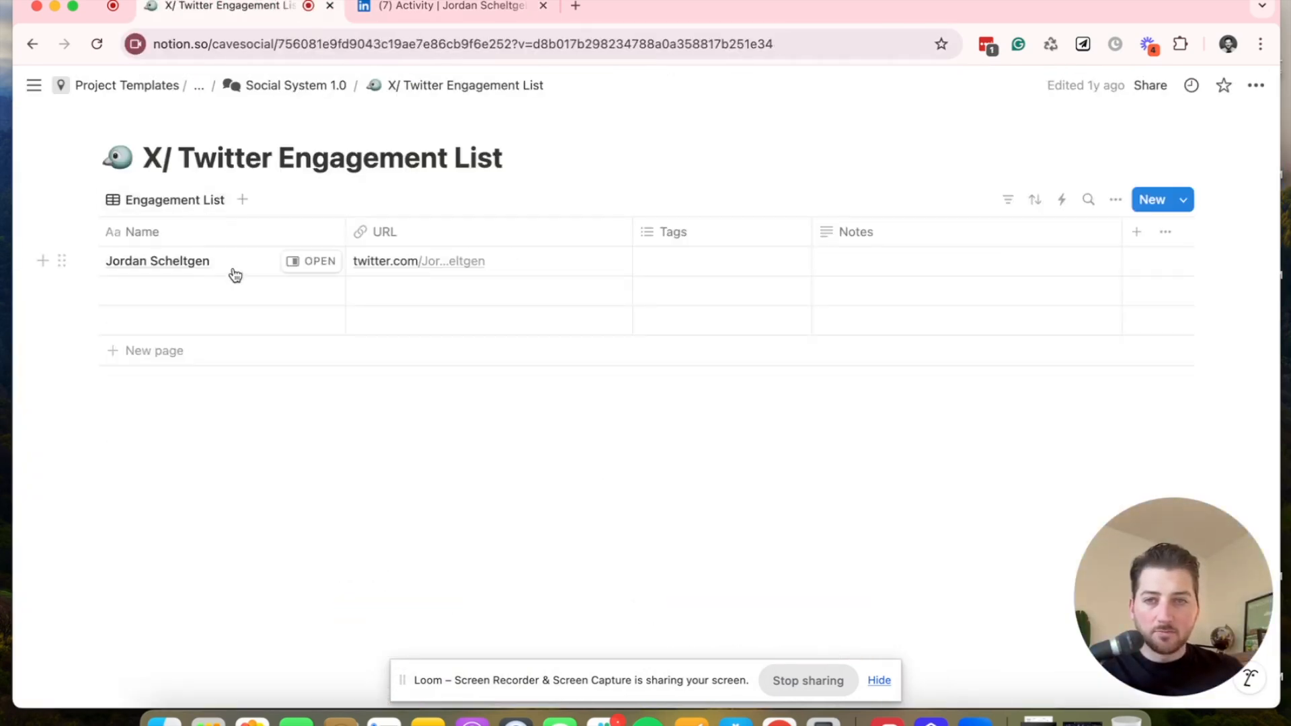
left_click(427, 261)
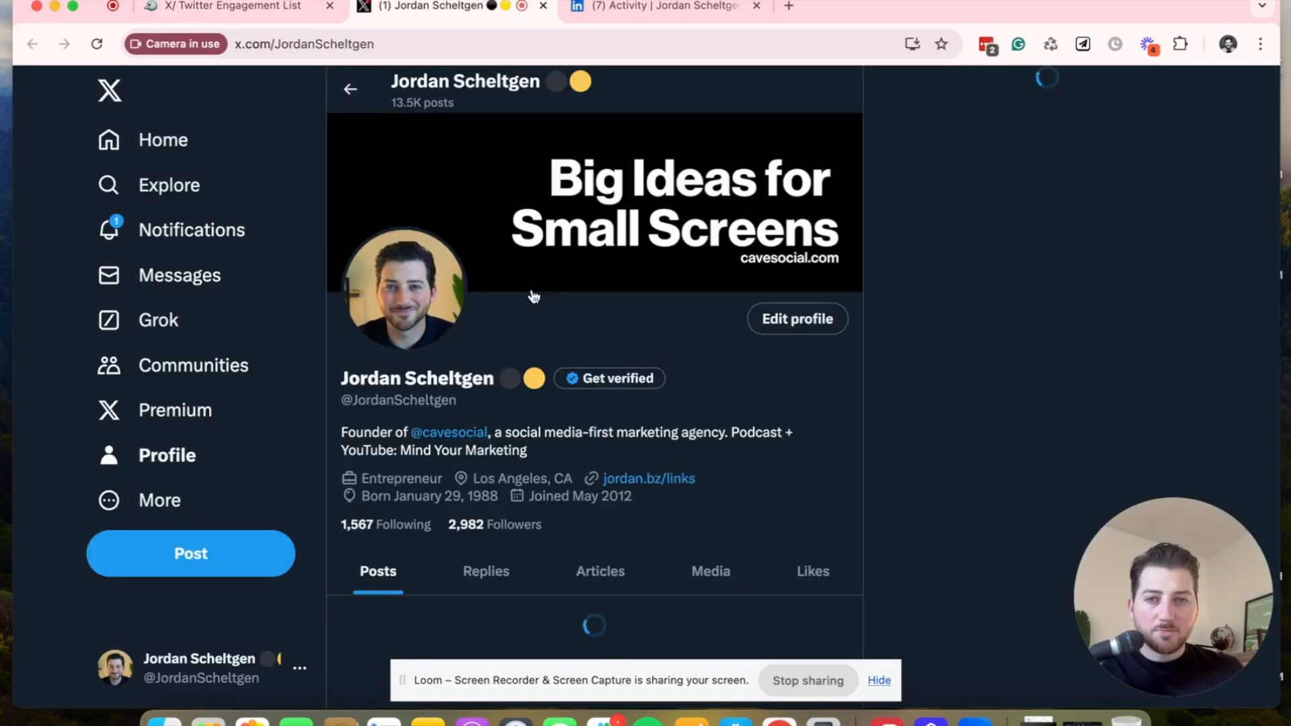
Look through the posts on the contact's X profile.
scroll(473, 480, "down", 5)
scroll(472, 480, "down", 6)
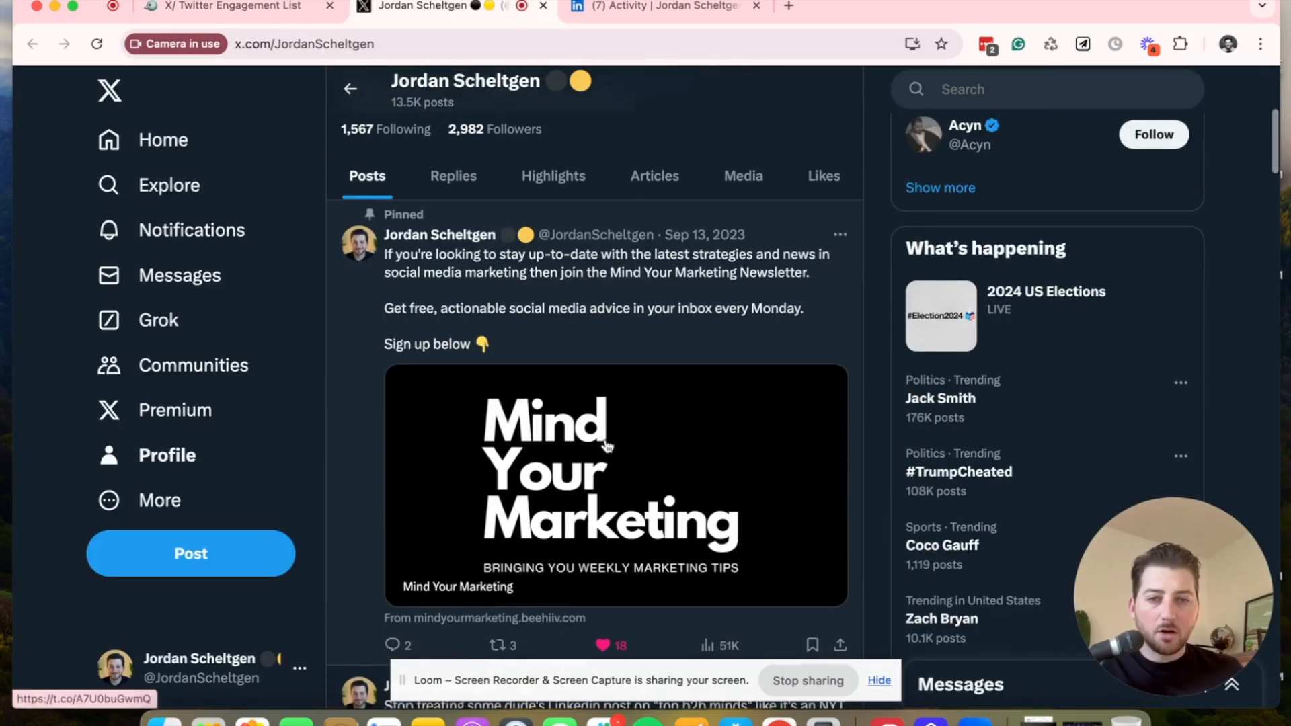
scroll(530, 453, "up", 5)
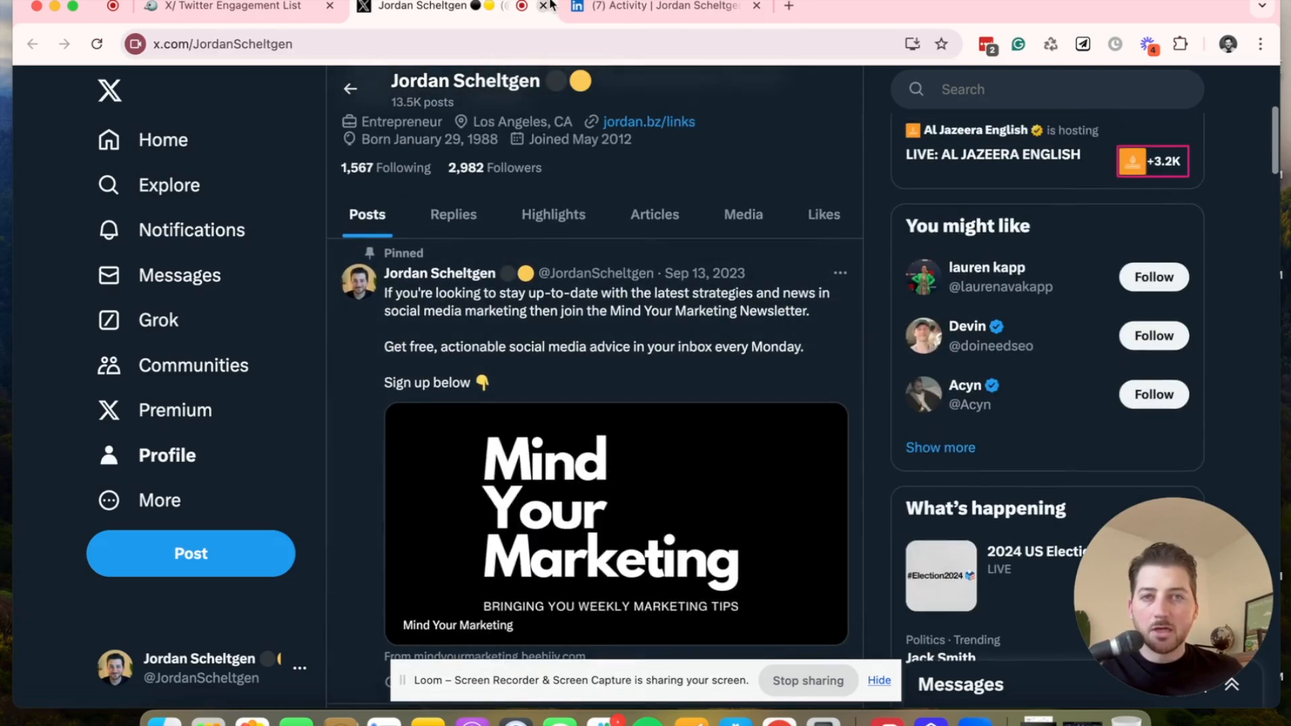
Switch back to Notion and return to the Social System 1.0 page to review its Create and Engage sections.
left_click(222, 6)
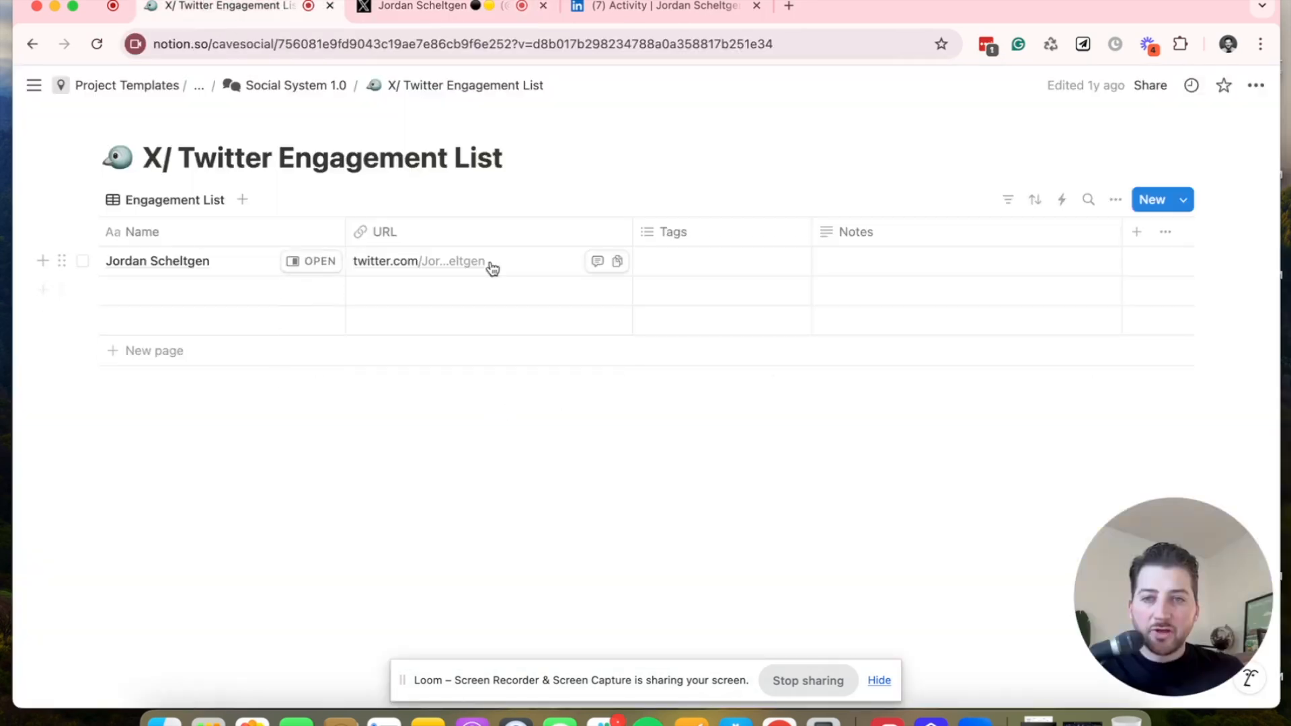
left_click(256, 85)
scroll(395, 327, "down", 4)
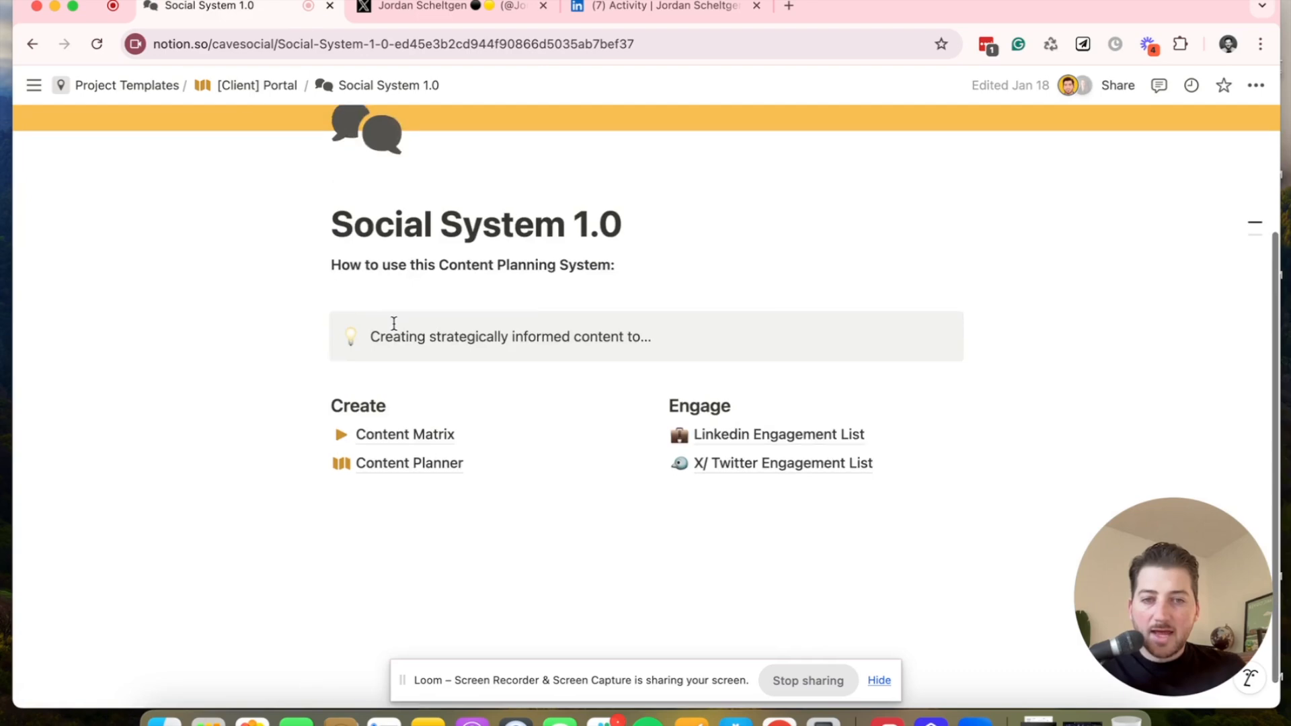
scroll(573, 372, "up", 3)
scroll(573, 371, "down", 3)
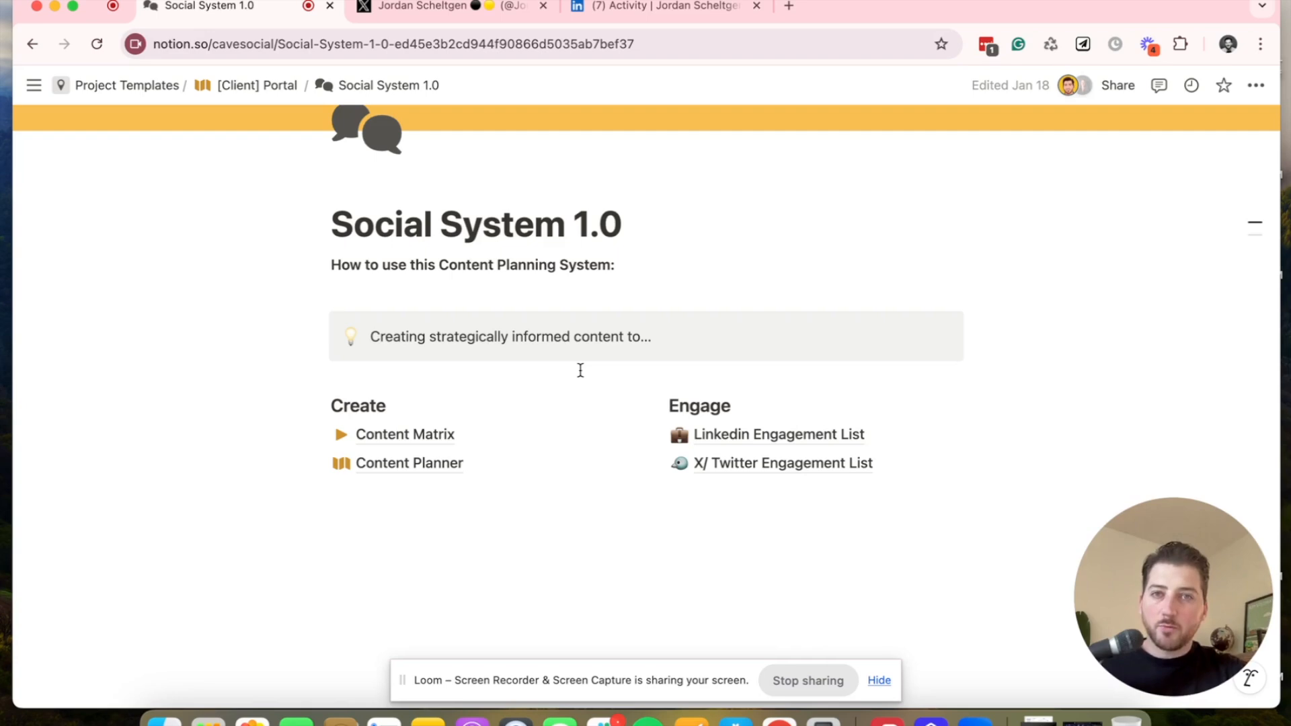
Go up to the [Client] Portal and review its Navigation Hub, Assets and Project Dashboard sections.
left_click(280, 86)
scroll(495, 323, "down", 1)
scroll(495, 323, "down", 5)
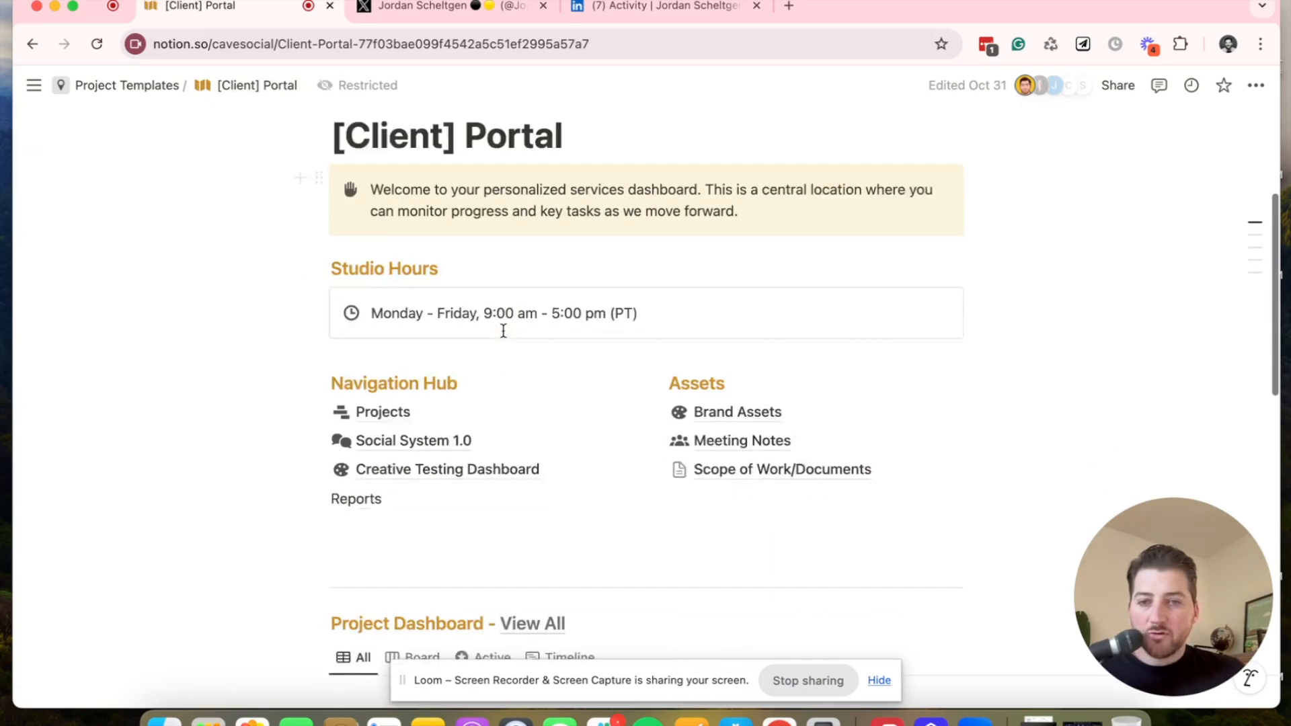
mouse_move(451, 414)
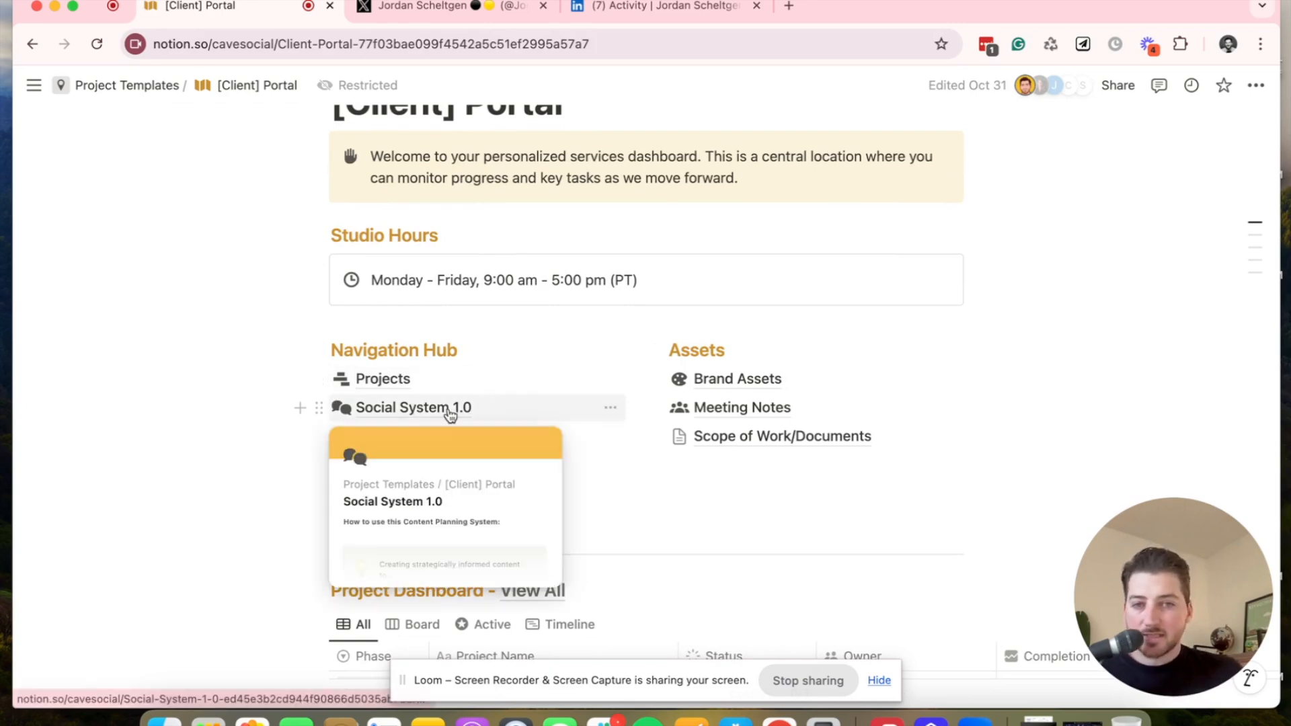
mouse_move(513, 452)
scroll(268, 406, "down", 3)
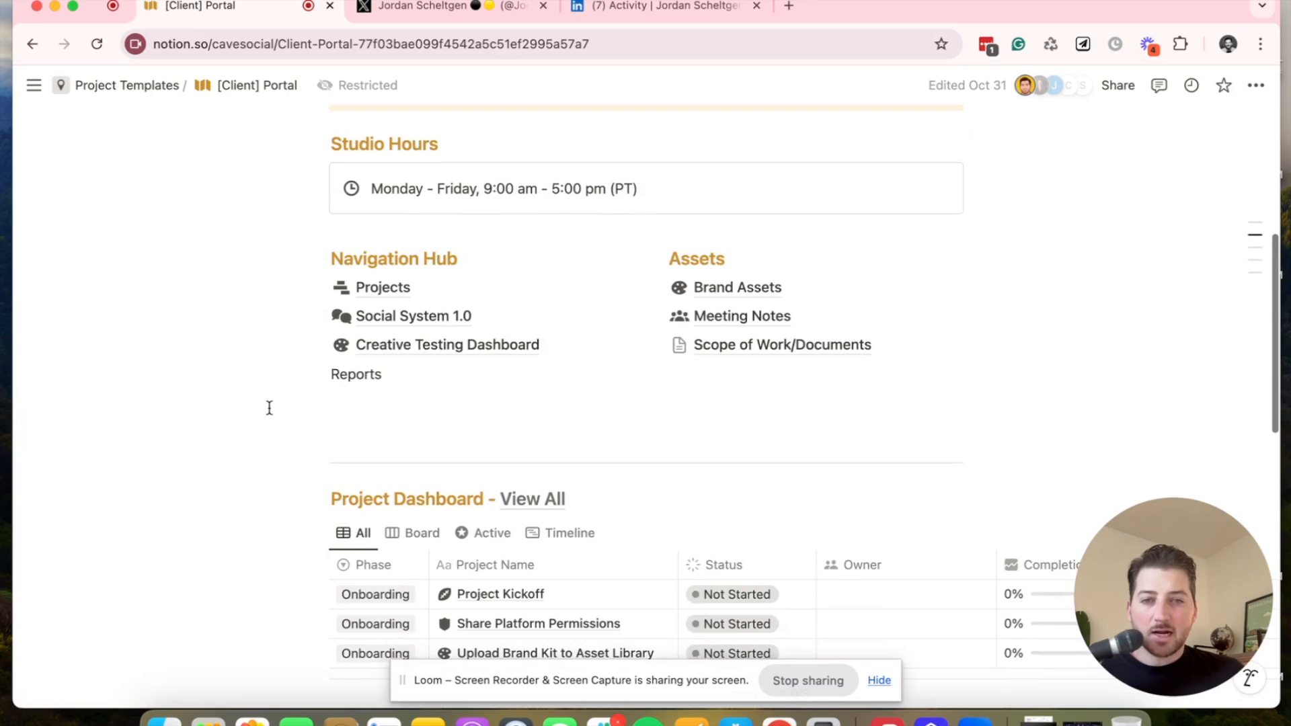
scroll(582, 405, "down", 3)
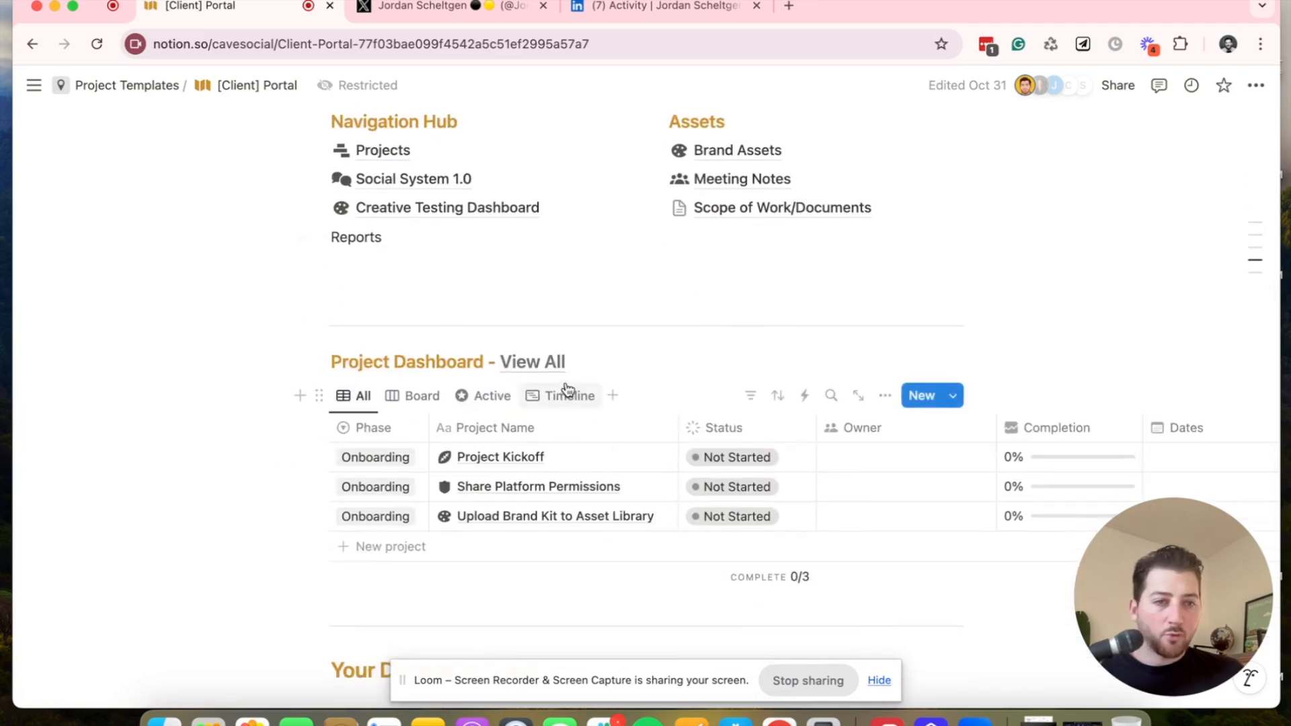
scroll(565, 396, "up", 3)
scroll(569, 380, "up", 3)
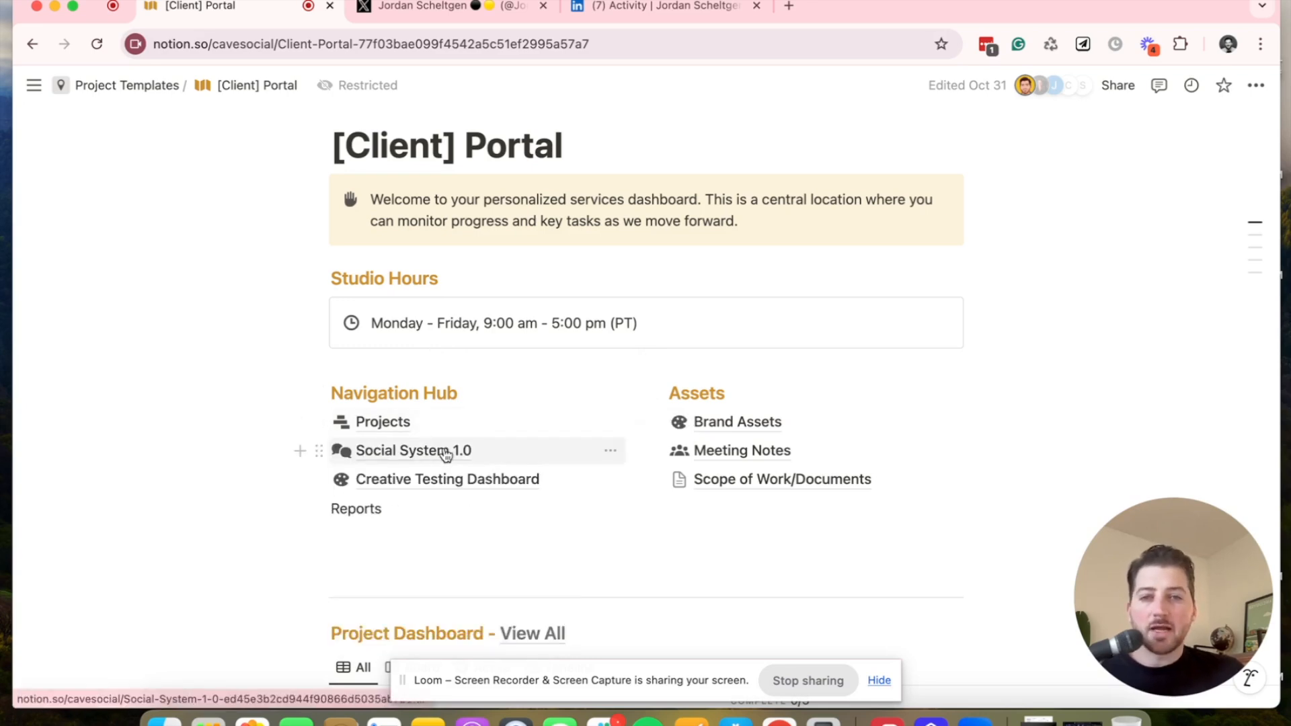
mouse_move(438, 452)
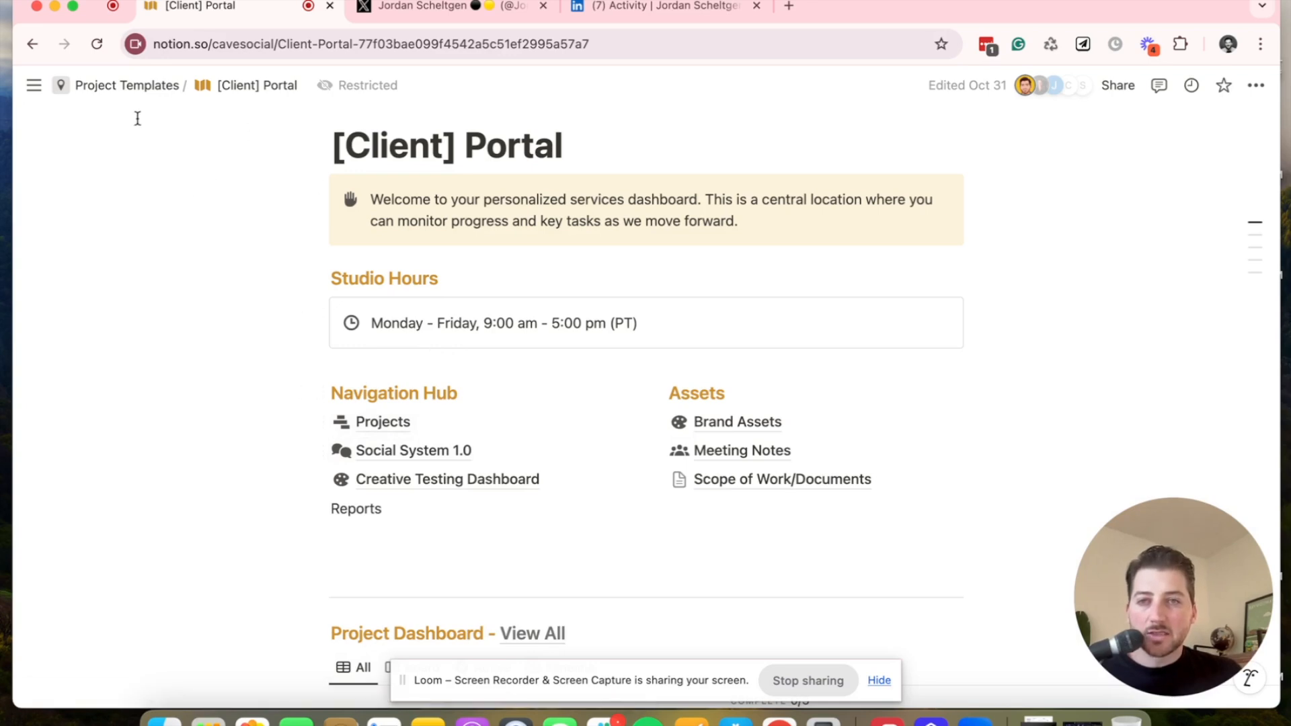
Open the standalone Social System 1.0 template from Project Templates and review its how-to video and content sections.
mouse_move(141, 90)
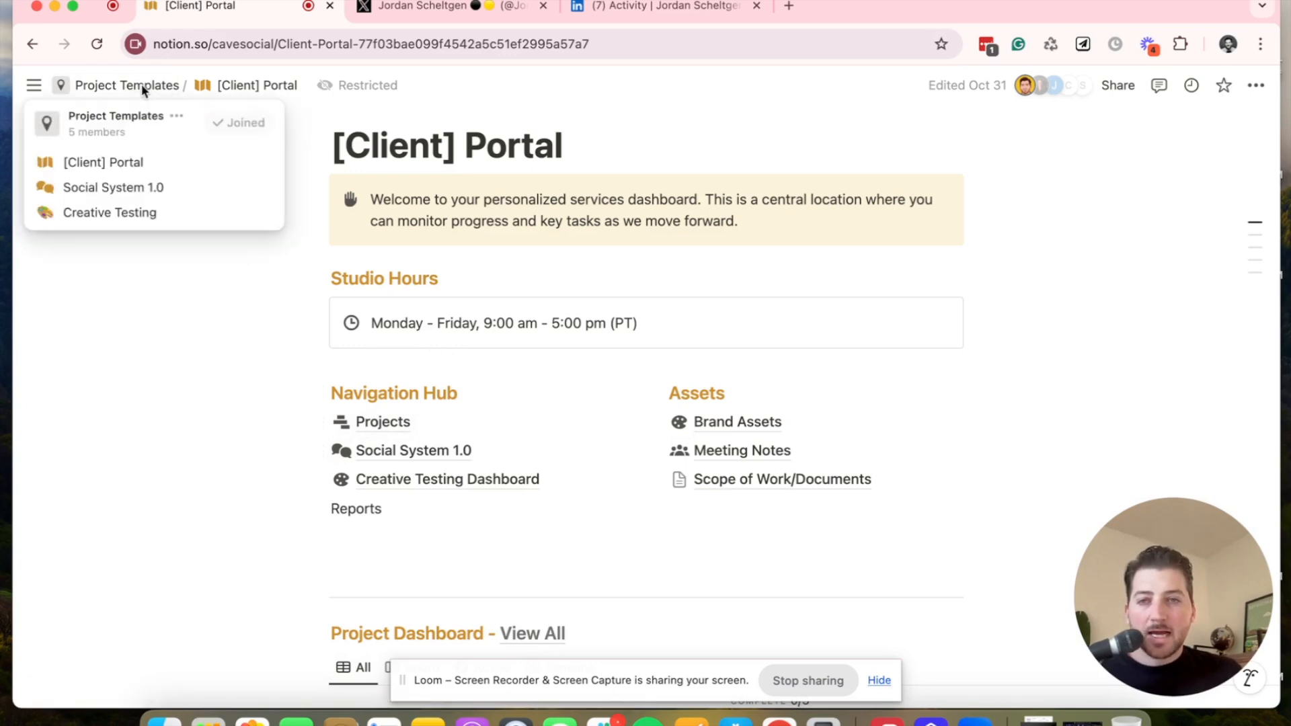
left_click(96, 186)
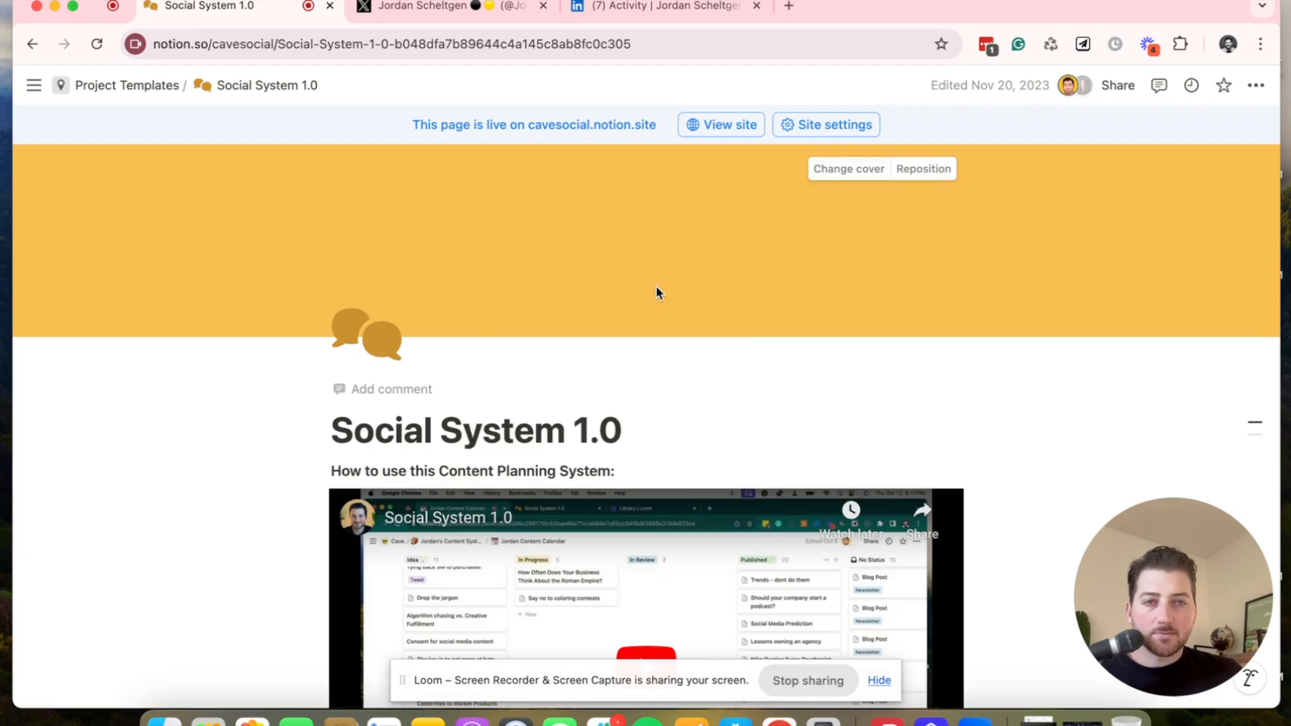
scroll(685, 493, "down", 3)
scroll(464, 420, "down", 1)
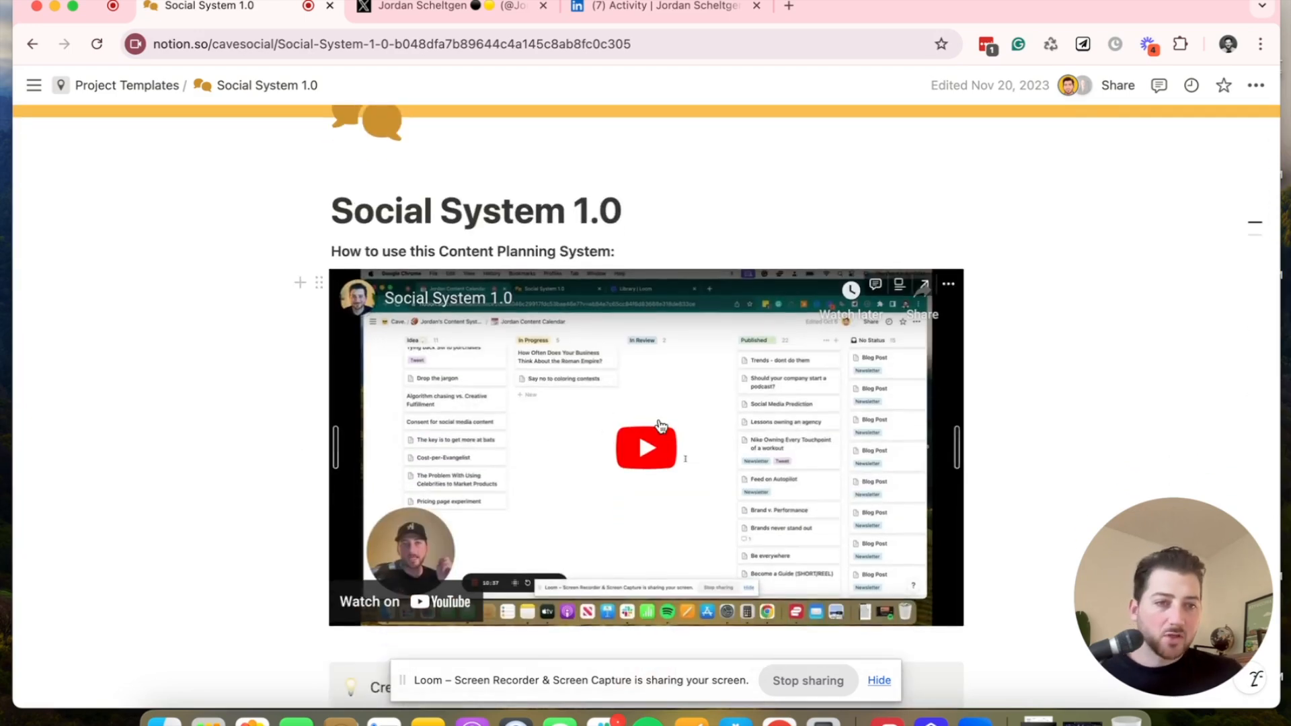
scroll(539, 415, "down", 5)
scroll(540, 408, "down", 2)
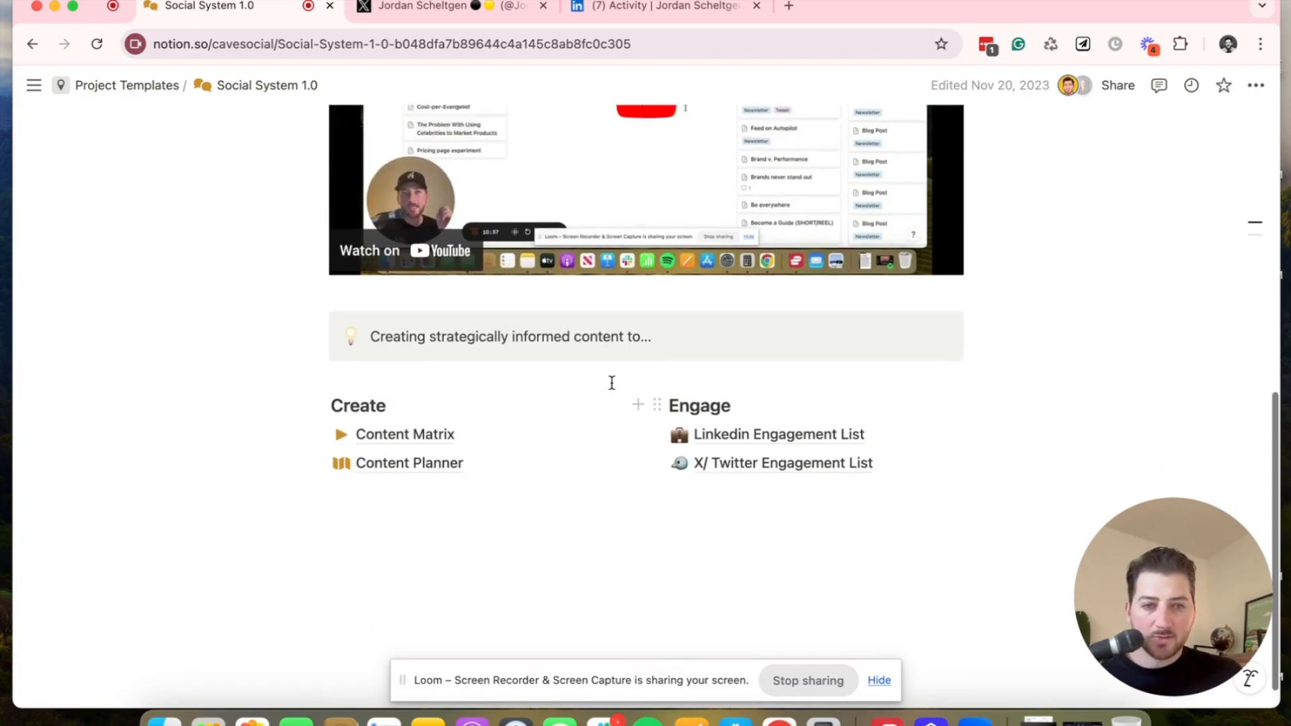
scroll(612, 381, "up", 5)
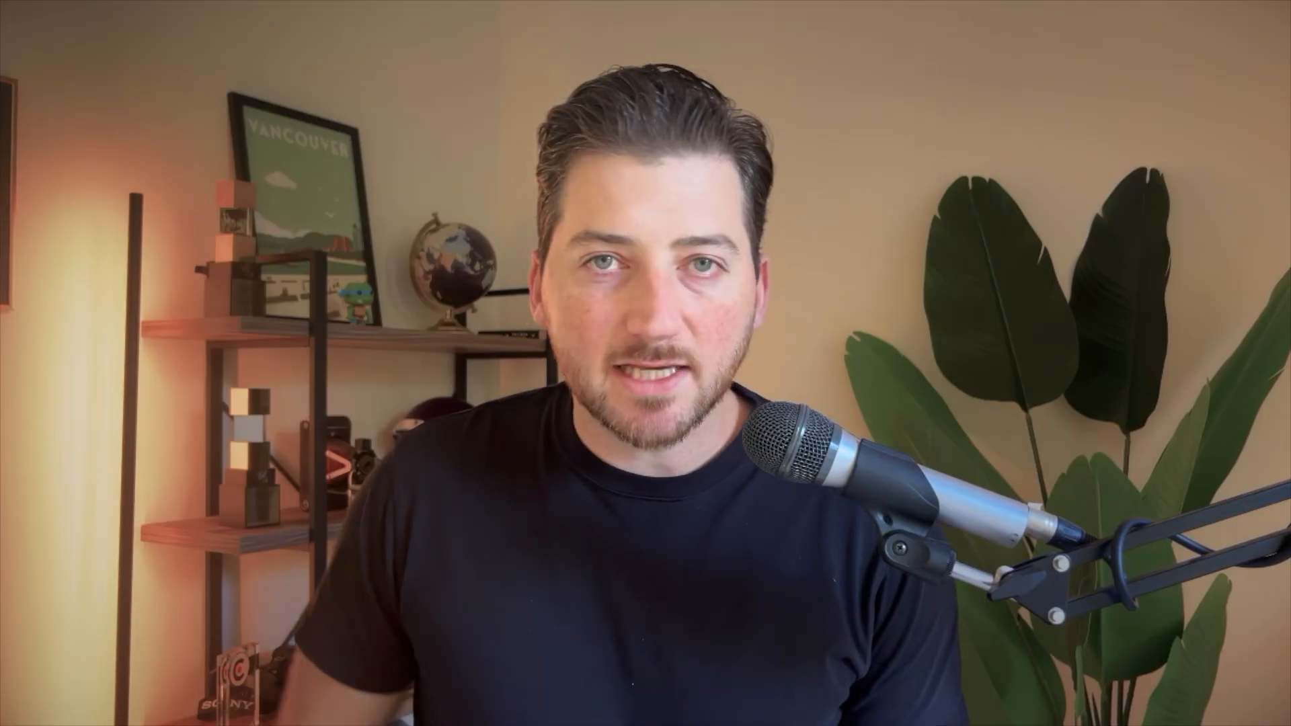